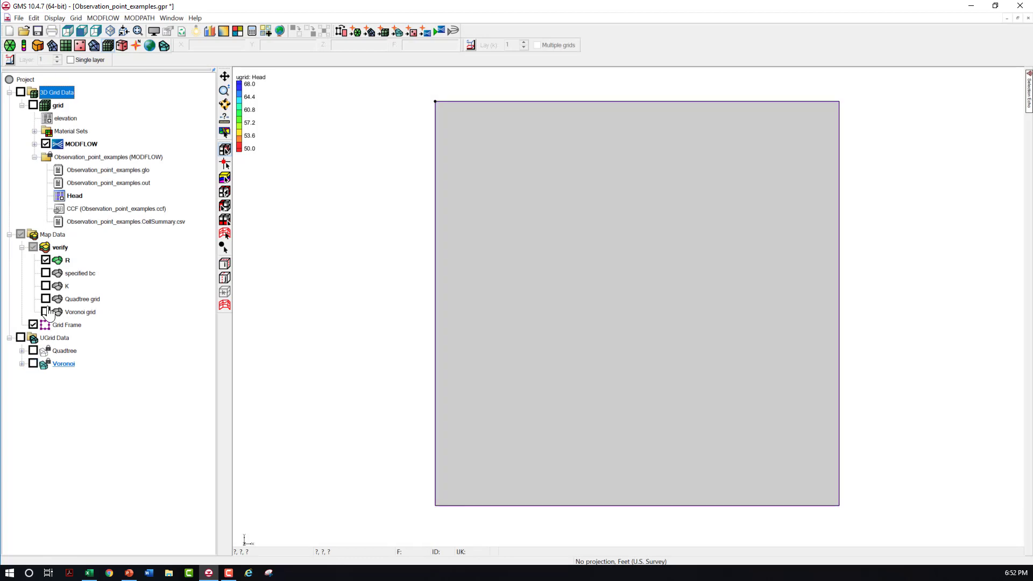
- Show the 3D grid data and add a coverage named "observation points" with Head observation data to the verify conceptual model
{"action": "left_click", "coordinate": [21, 92]}
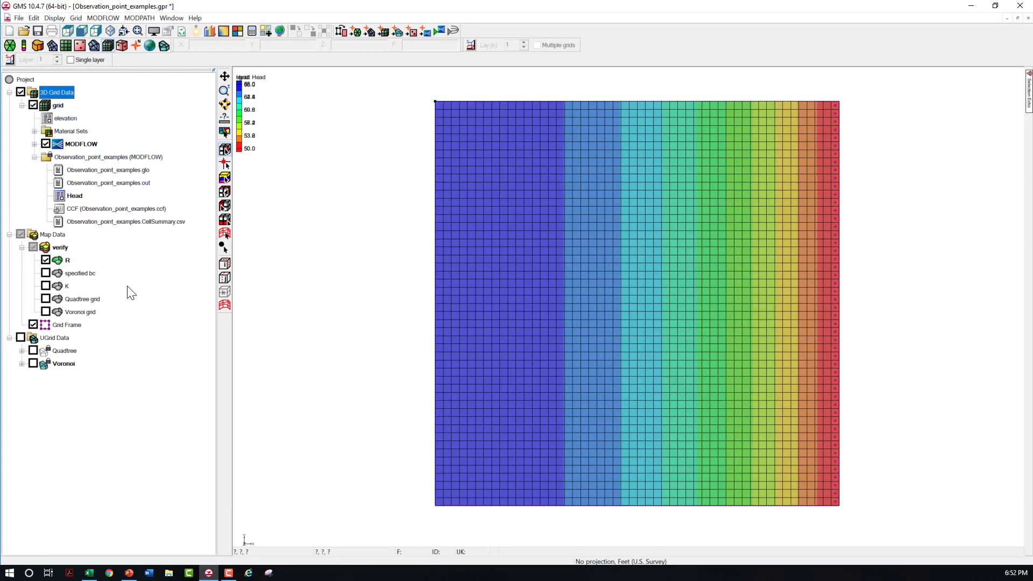
{"action": "right_click", "coordinate": [60, 248]}
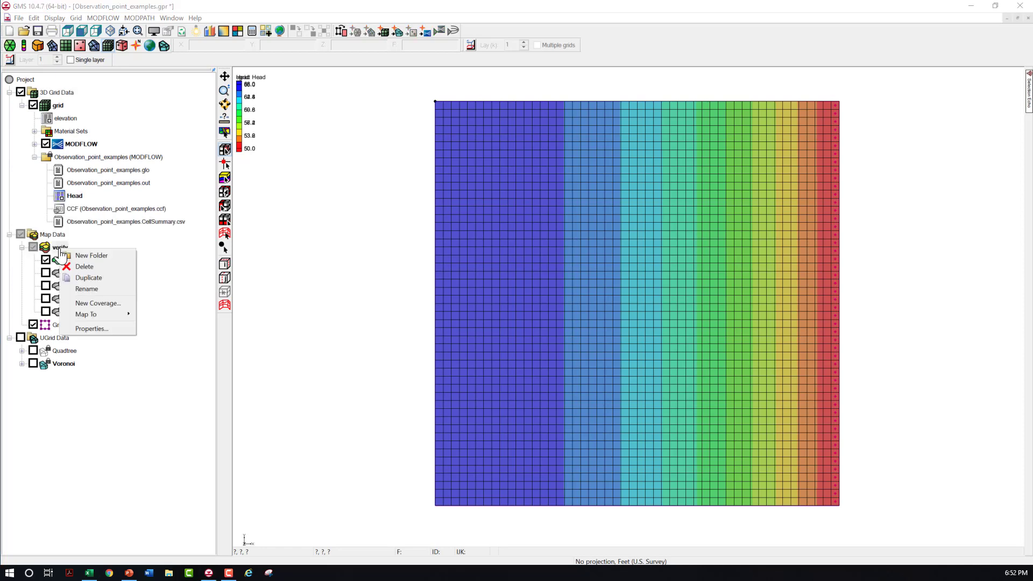
{"action": "left_click", "coordinate": [98, 304]}
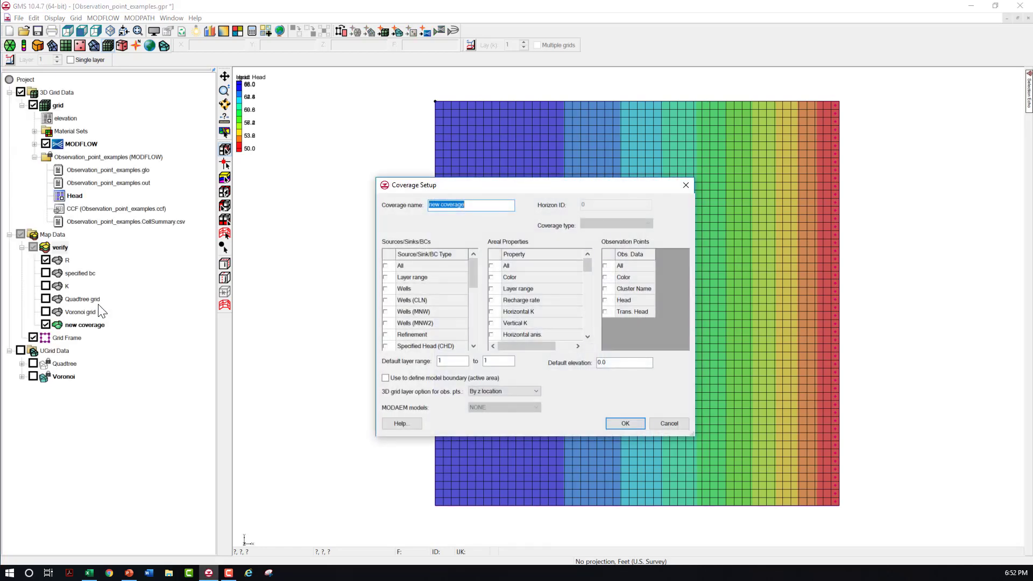
{"action": "type", "text": "observation points"}
{"action": "left_click", "coordinate": [605, 301]}
{"action": "left_click", "coordinate": [619, 422]}
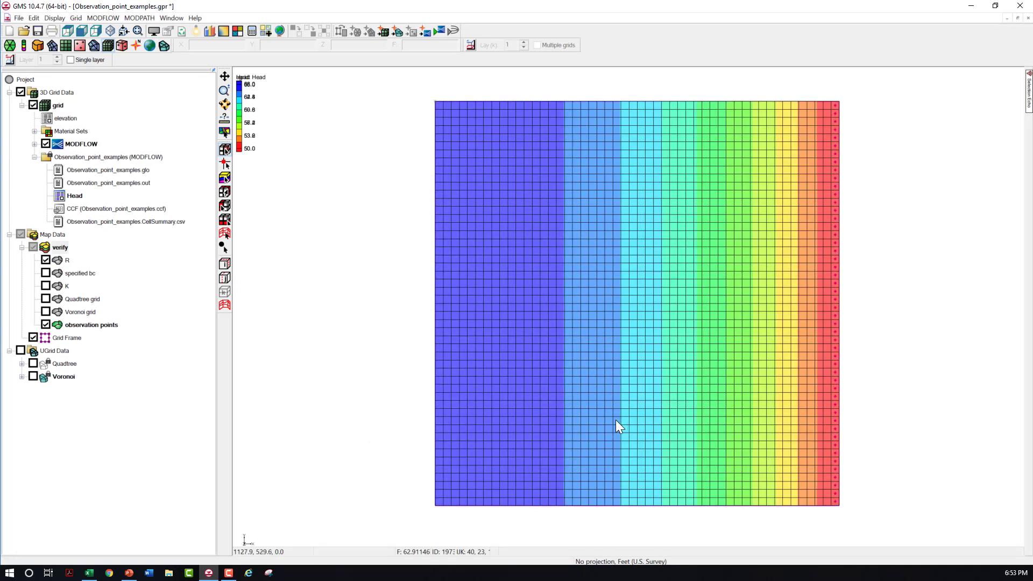
- Create two points in the observation points coverage at about (1411.9, 2056.1) and (786.2, 722.7)
{"action": "left_click", "coordinate": [100, 326]}
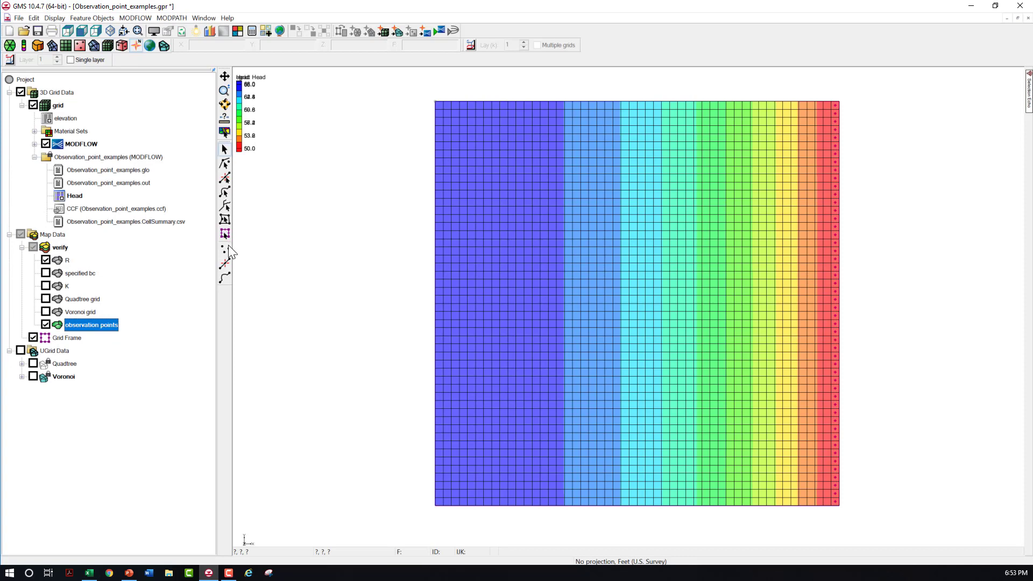
{"action": "left_click", "coordinate": [225, 249]}
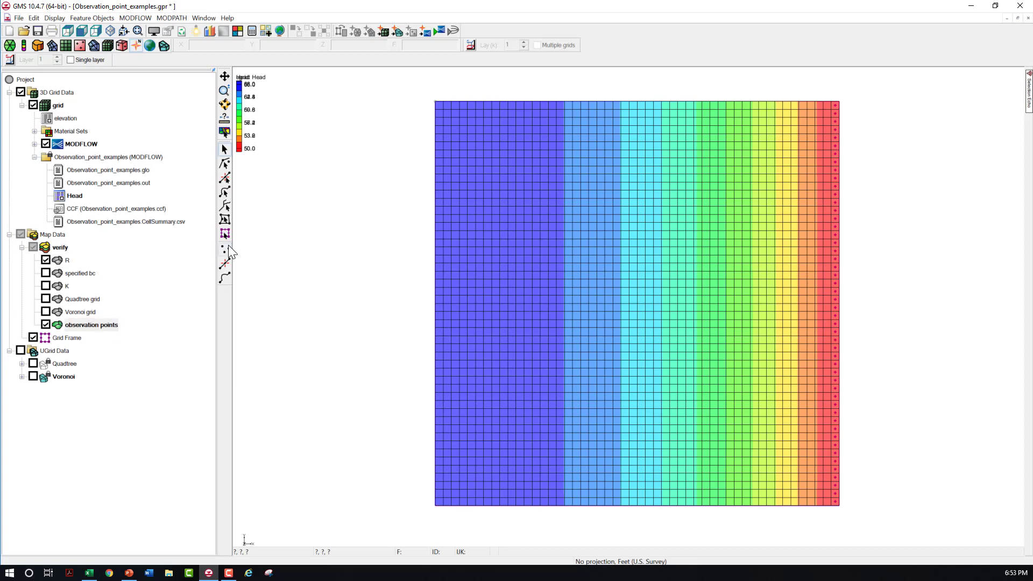
{"action": "left_click", "coordinate": [663, 172]}
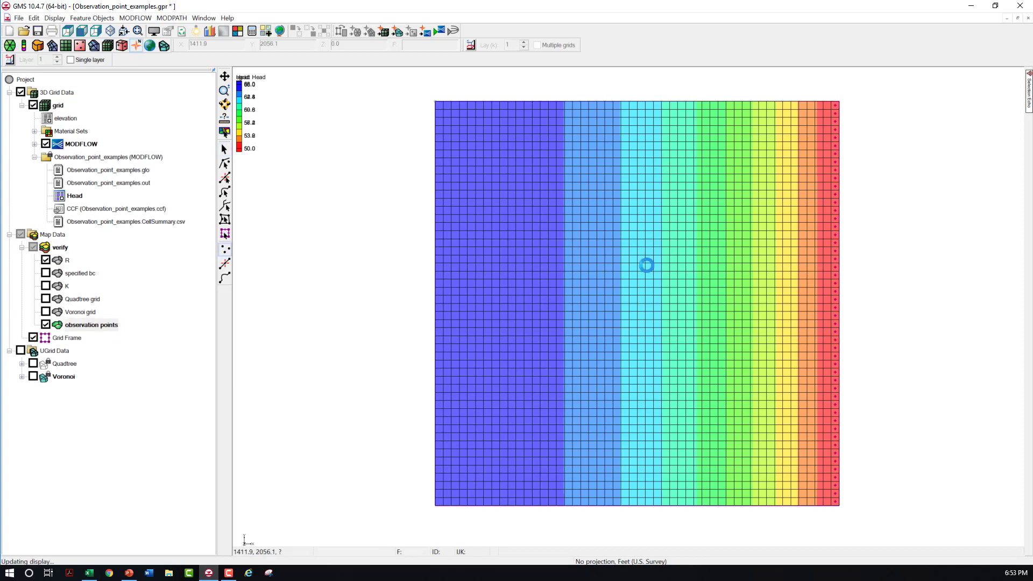
{"action": "left_click", "coordinate": [562, 388]}
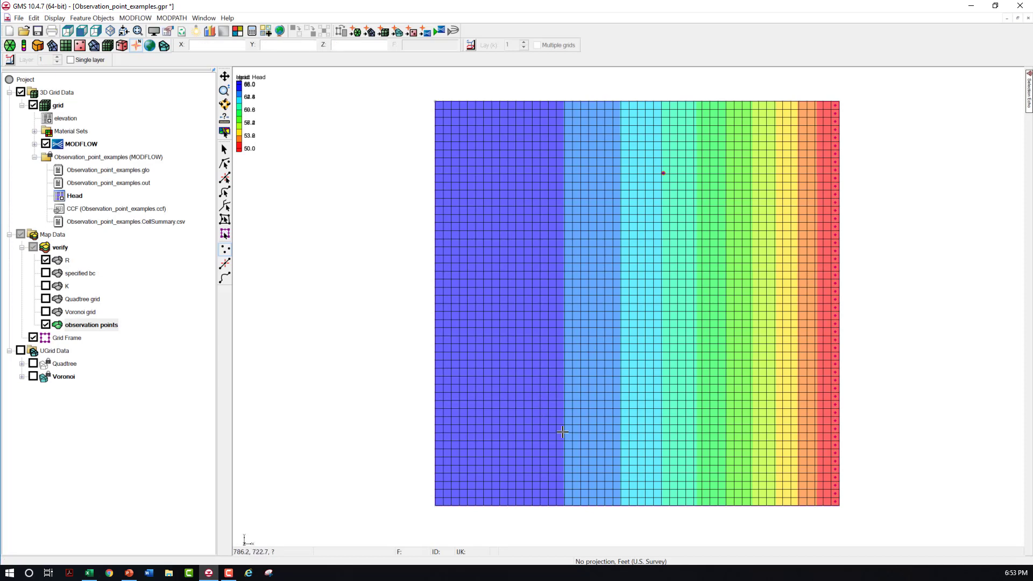
- Set the type of all points in the attribute table to obs. pt
{"action": "left_click", "coordinate": [225, 149]}
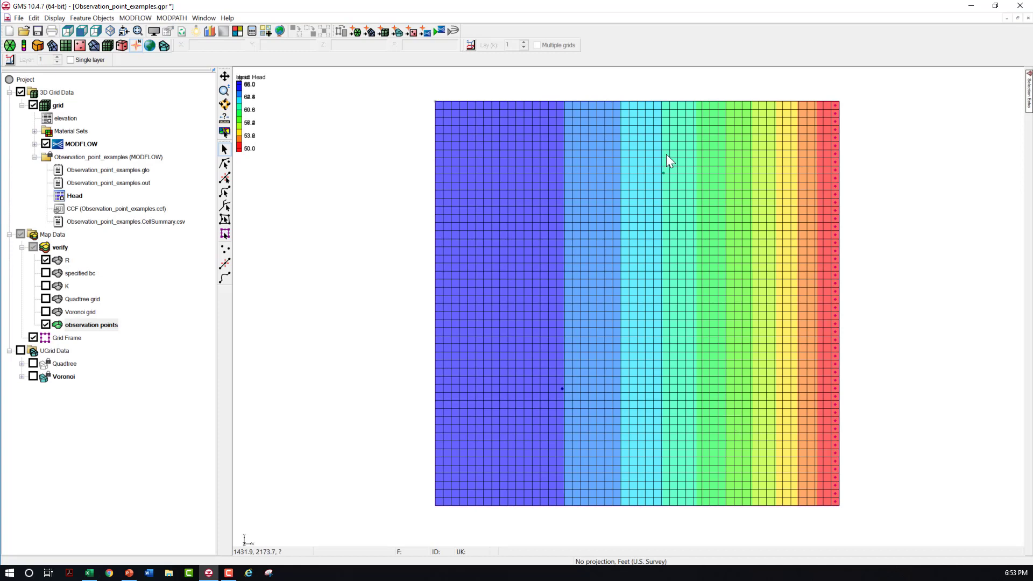
{"action": "double_click", "coordinate": [664, 173]}
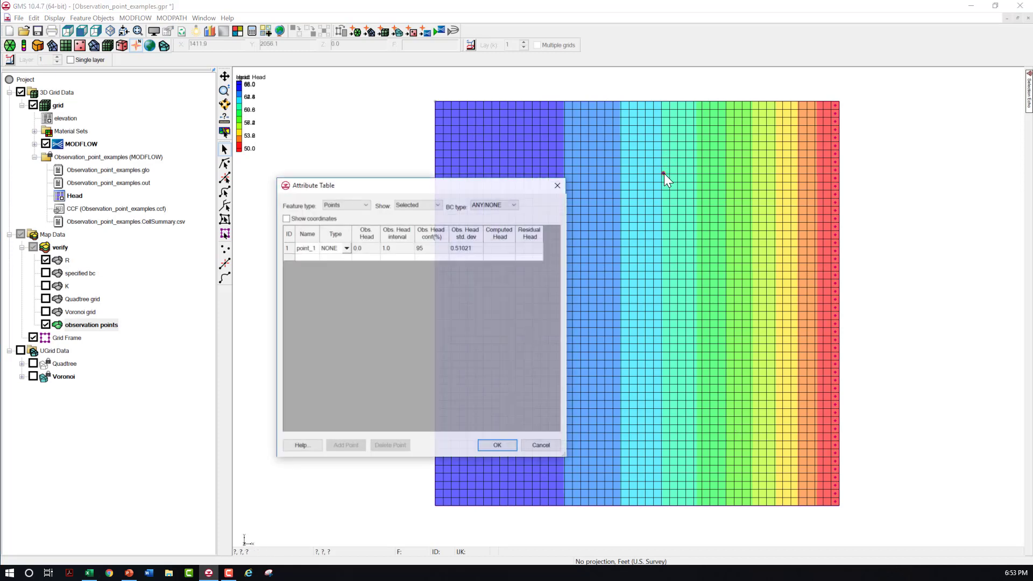
{"action": "left_click", "coordinate": [405, 200]}
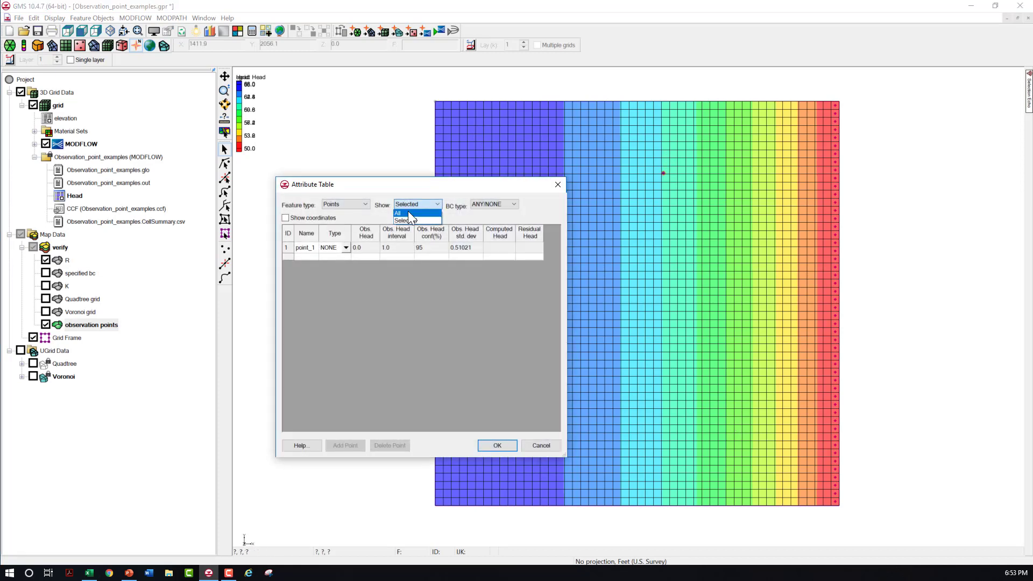
{"action": "left_click", "coordinate": [408, 211]}
{"action": "left_click", "coordinate": [346, 247]}
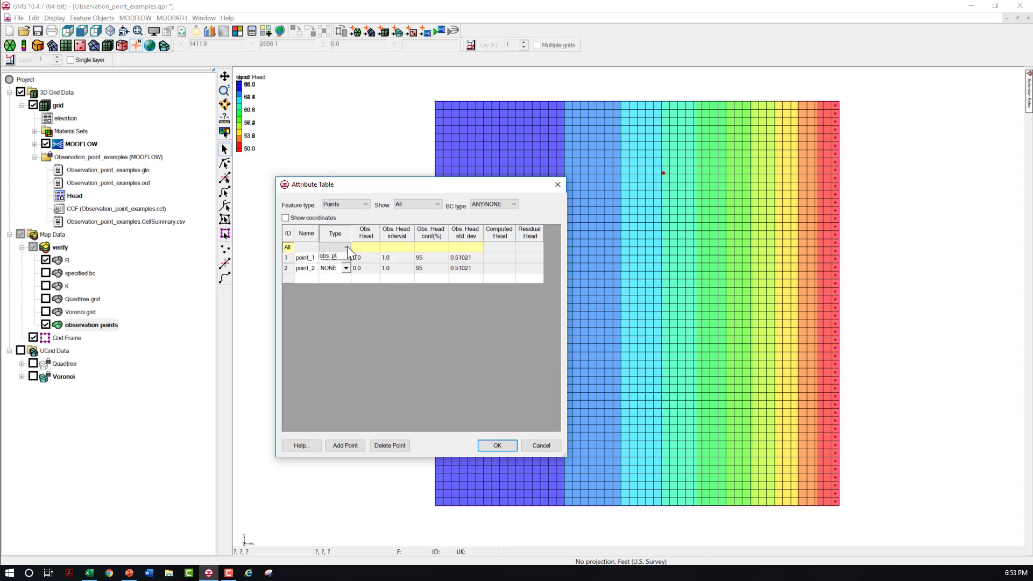
{"action": "left_click", "coordinate": [337, 262]}
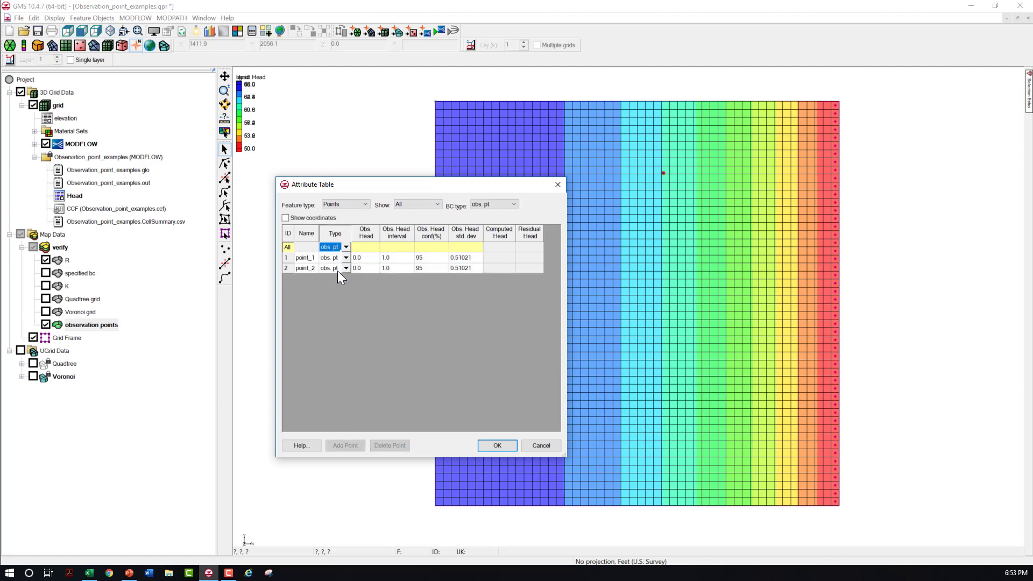
{"action": "left_click", "coordinate": [487, 447]}
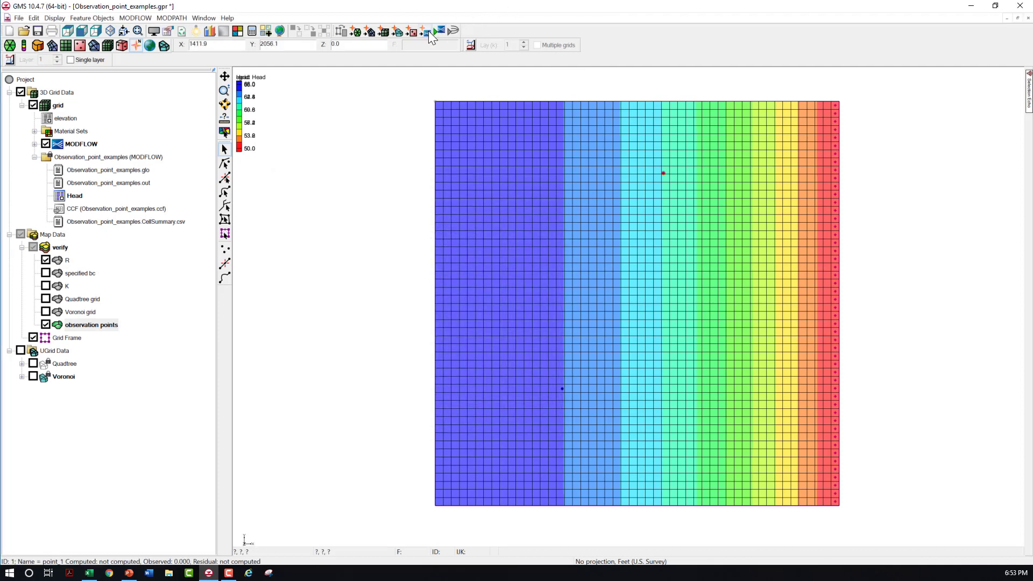
- Map all applicable coverages to the MODFLOW model and check that the observation points coverage is used for head observations
{"action": "left_click", "coordinate": [426, 31]}
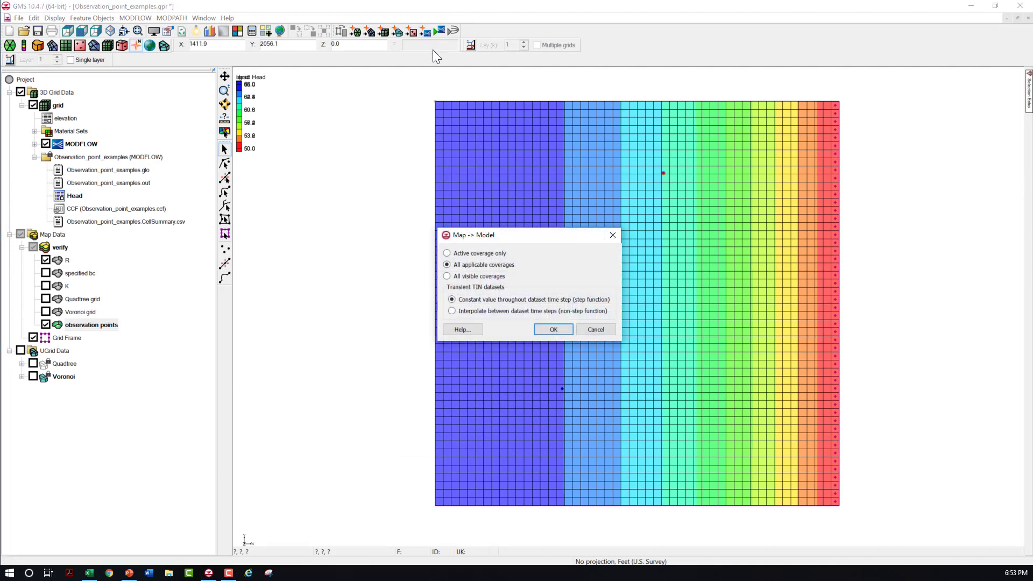
{"action": "left_click", "coordinate": [546, 332]}
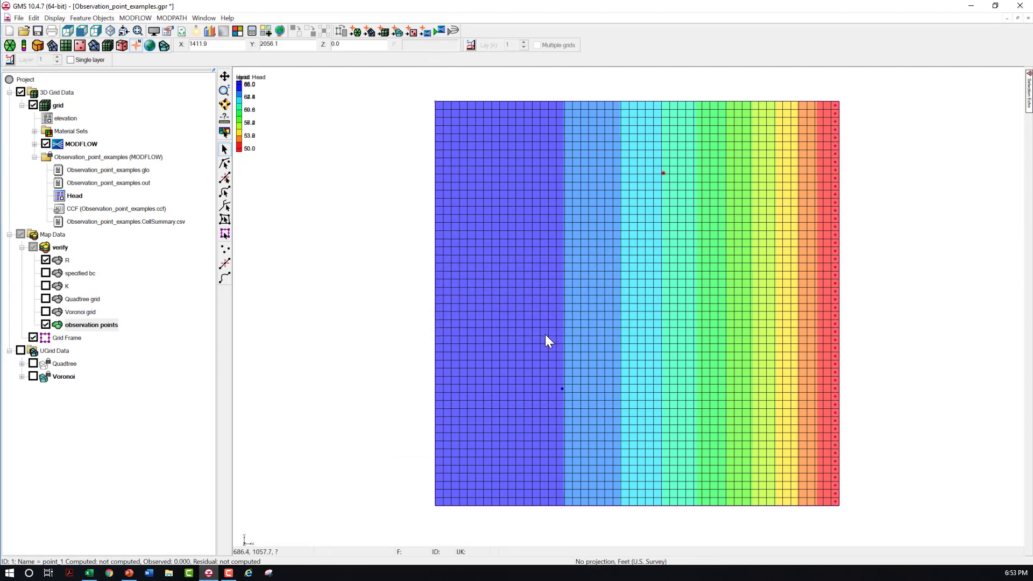
{"action": "left_click", "coordinate": [135, 18]}
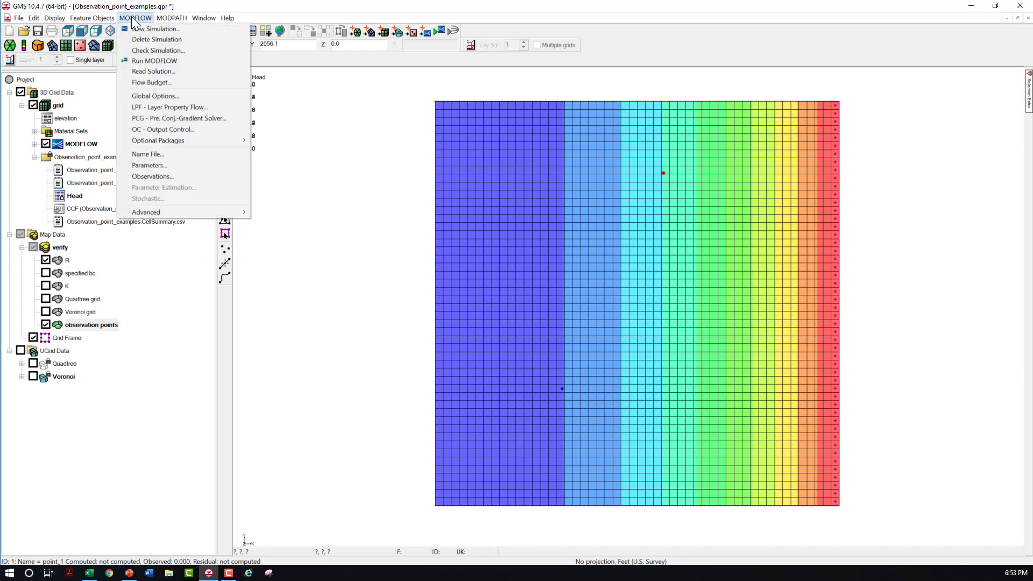
{"action": "left_click", "coordinate": [165, 176]}
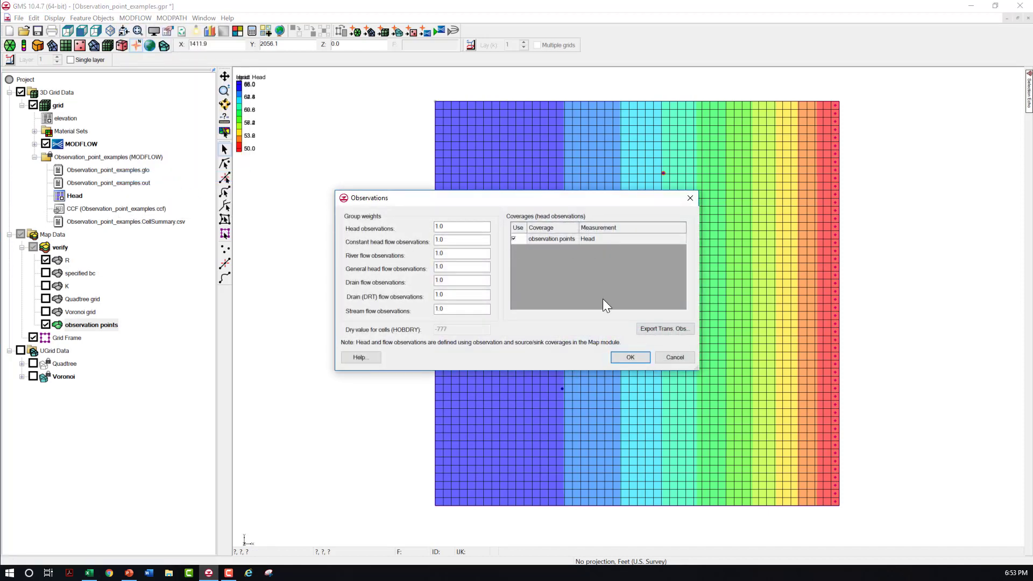
{"action": "left_click", "coordinate": [624, 366]}
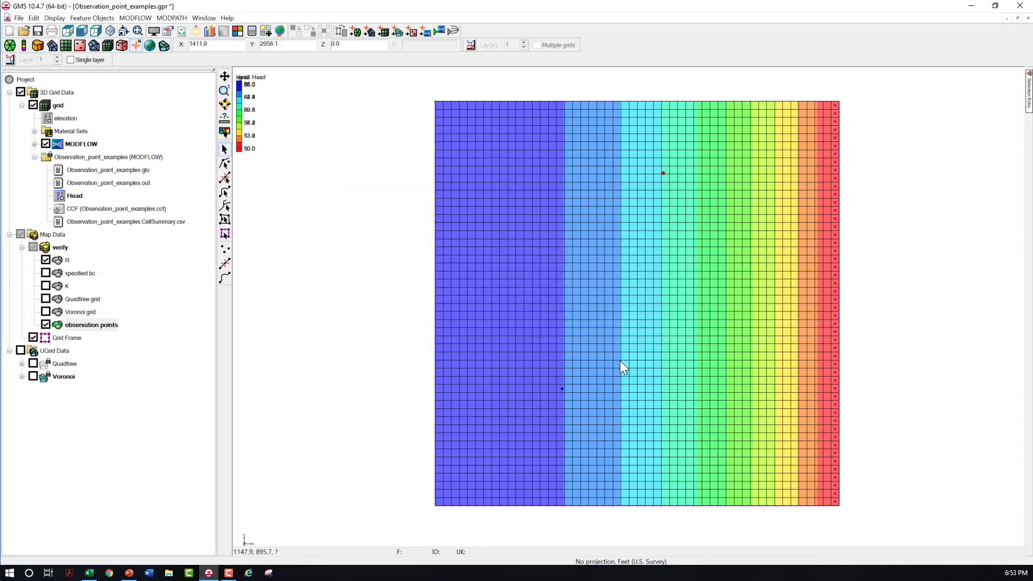
- Save the project, run MODFLOW, and close the finished run to load the solution
{"action": "left_click", "coordinate": [440, 30]}
{"action": "left_click", "coordinate": [512, 305]}
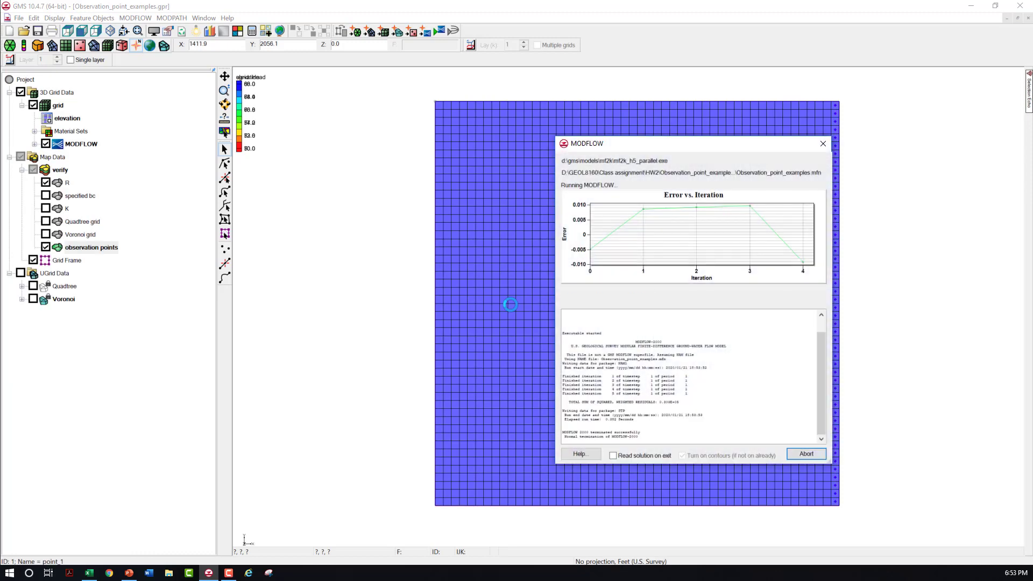
{"action": "left_click", "coordinate": [821, 454]}
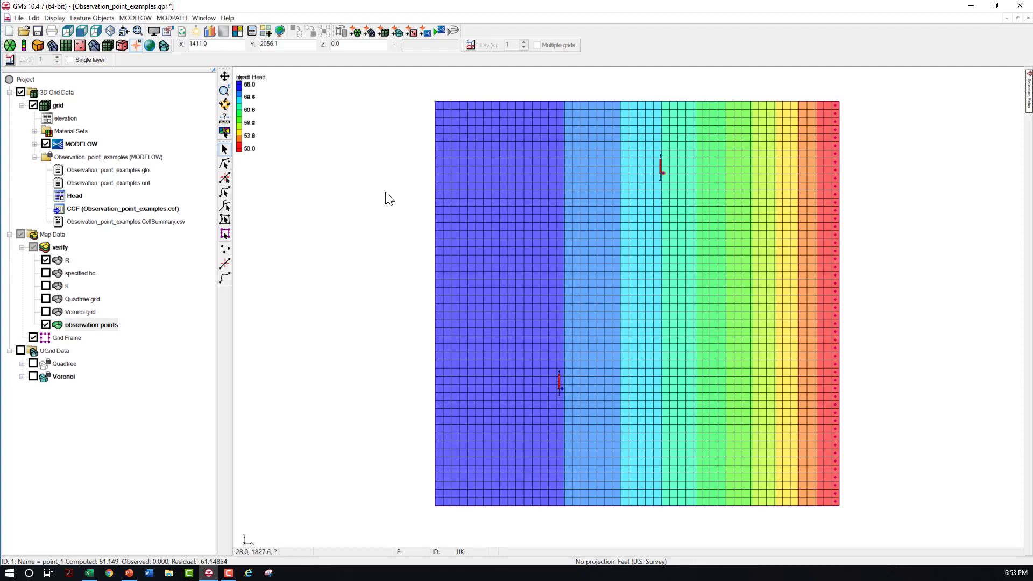
- List all observation points in the attribute table, inspect their computed heads, and show their coordinates
{"action": "left_click", "coordinate": [225, 149]}
{"action": "double_click", "coordinate": [664, 174]}
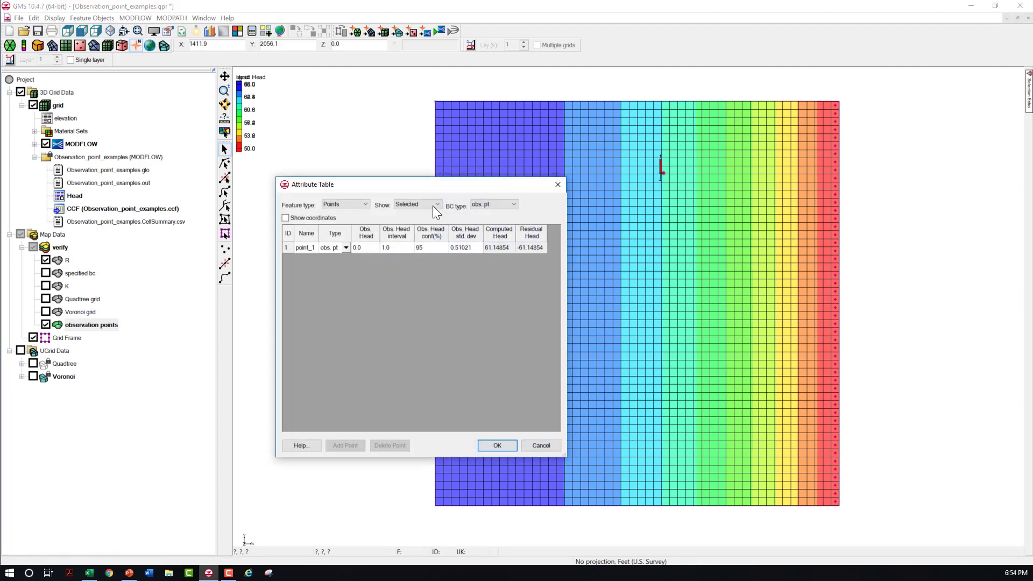
{"action": "left_click", "coordinate": [402, 205]}
{"action": "left_click", "coordinate": [402, 212]}
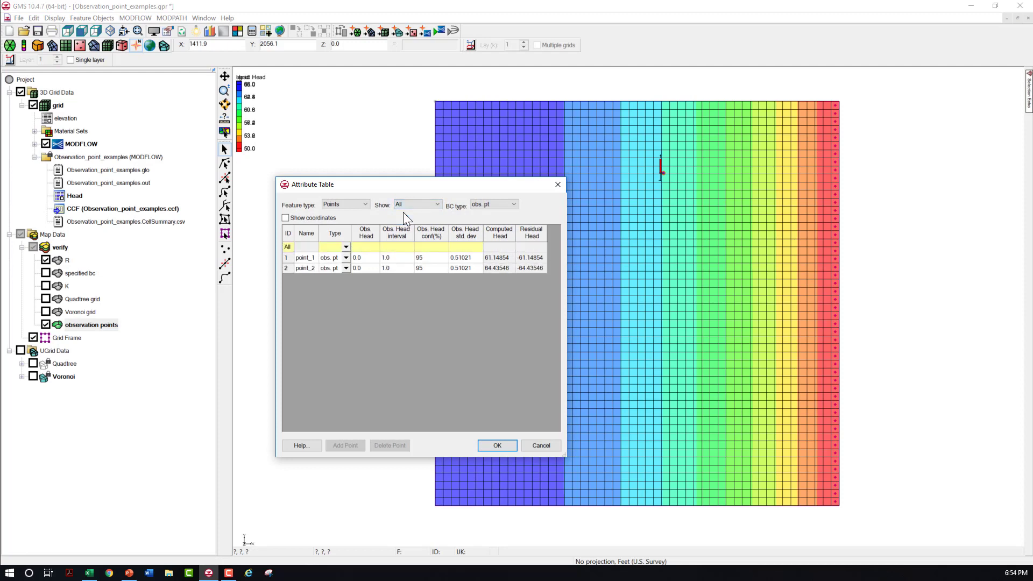
{"action": "left_click_drag", "start_coordinate": [505, 255], "coordinate": [501, 269]}
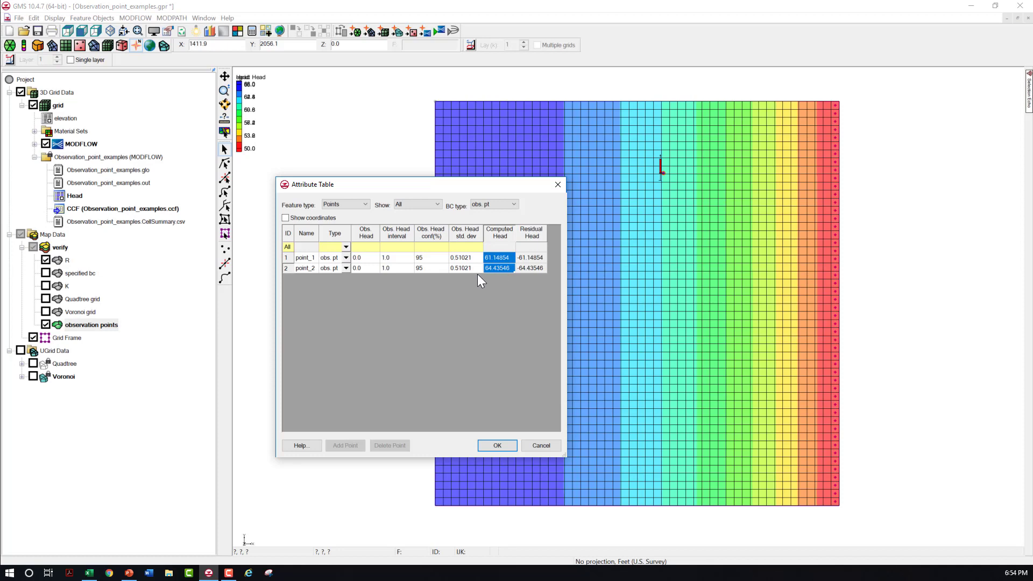
{"action": "left_click", "coordinate": [305, 219]}
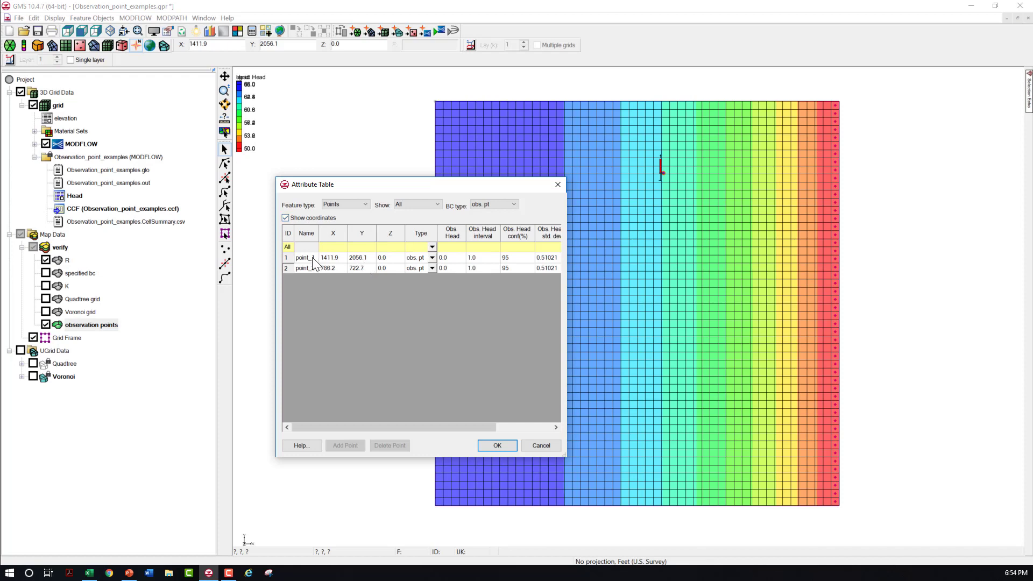
- Copy both points' names and X, Y, Z coordinates from the attribute table into the Excel sheet starting at cell A3
{"action": "left_click_drag", "start_coordinate": [312, 258], "coordinate": [380, 264]}
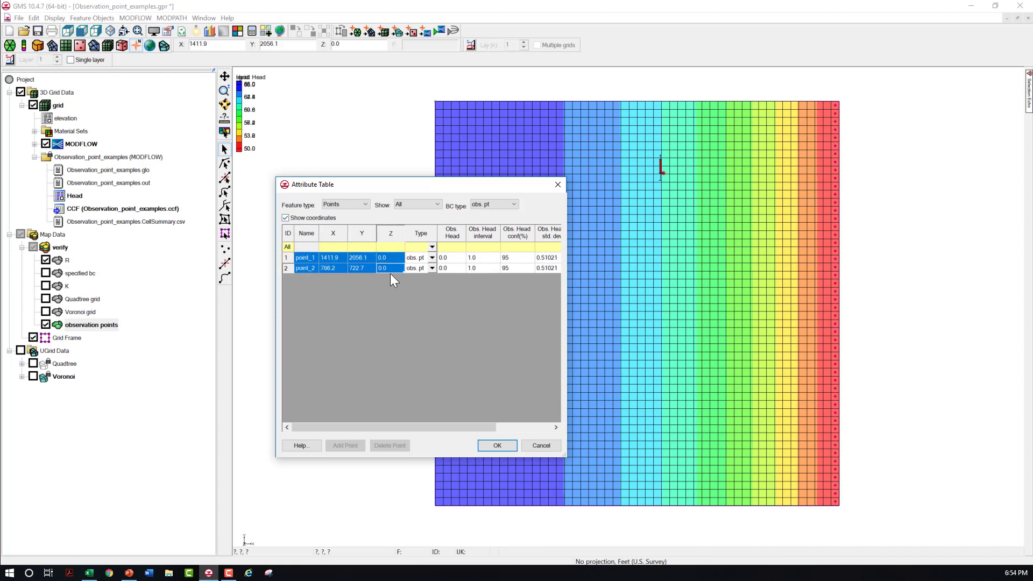
{"action": "key", "text": "F9"}
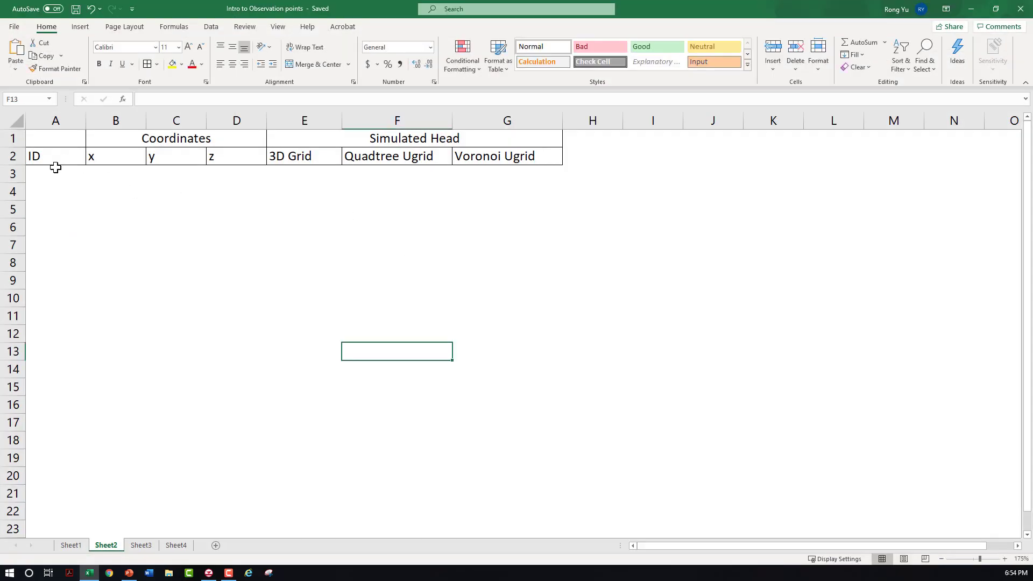
{"action": "left_click", "coordinate": [56, 167]}
{"action": "type", "text": "point_1\t1411.9\t2056.1\t0 point_2\t786.2\t722.7\t0"}
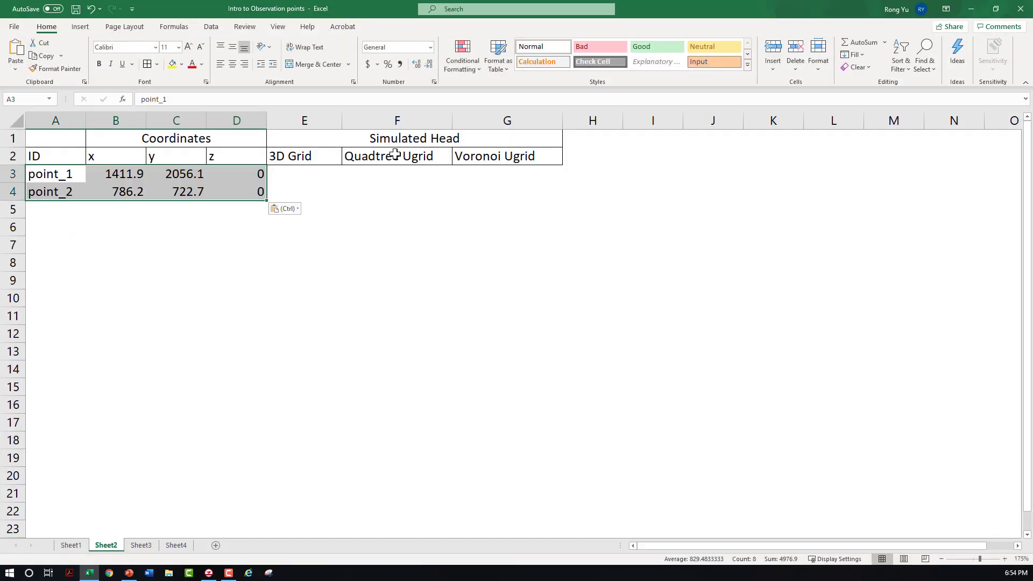
- Copy both points' computed heads from the GMS attribute table into the Excel sheet's 3D Grid column starting at cell E3
{"action": "key", "text": "alt+Tab"}
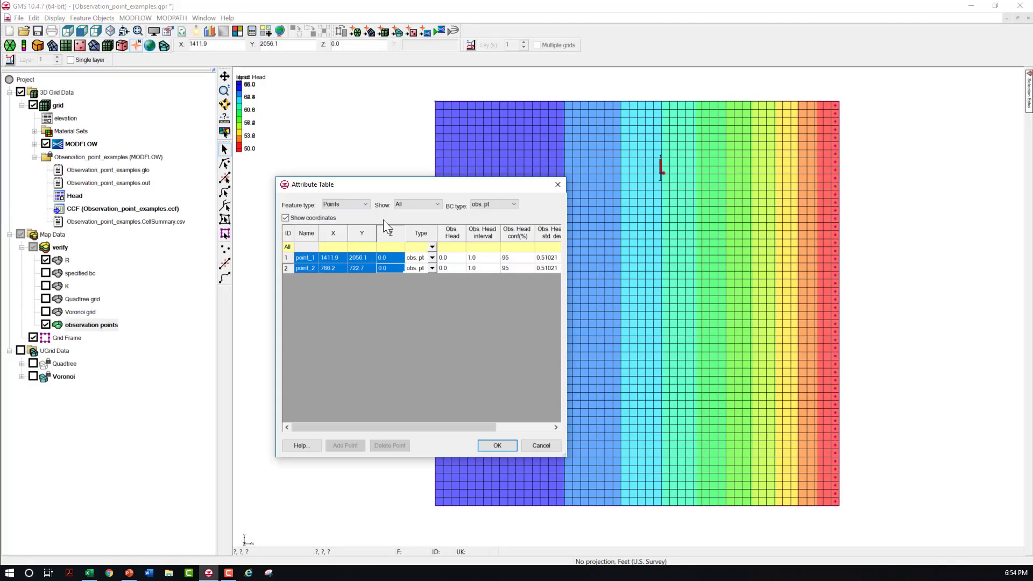
{"action": "left_click_drag", "start_coordinate": [461, 426], "coordinate": [516, 426]}
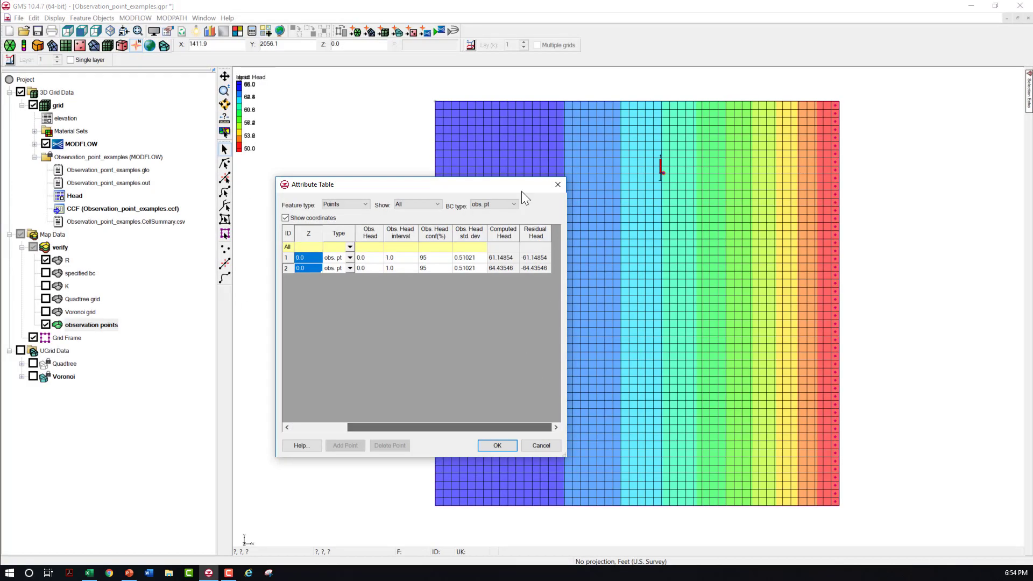
{"action": "left_click_drag", "start_coordinate": [508, 258], "coordinate": [508, 267]}
{"action": "right_click", "coordinate": [508, 265]}
{"action": "left_click", "coordinate": [521, 285]}
{"action": "key", "text": "alt+Tab"}
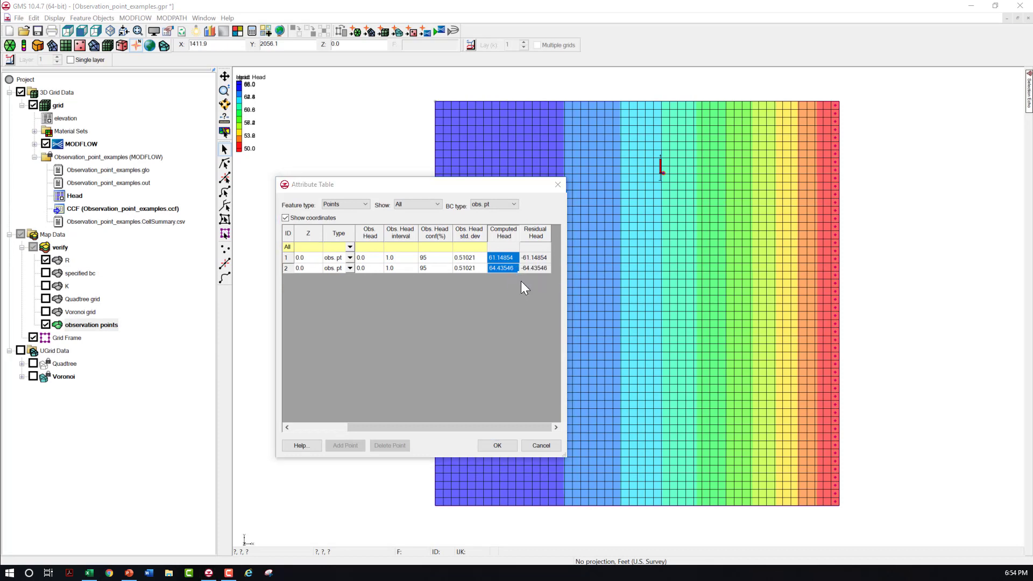
{"action": "right_click", "coordinate": [312, 172]}
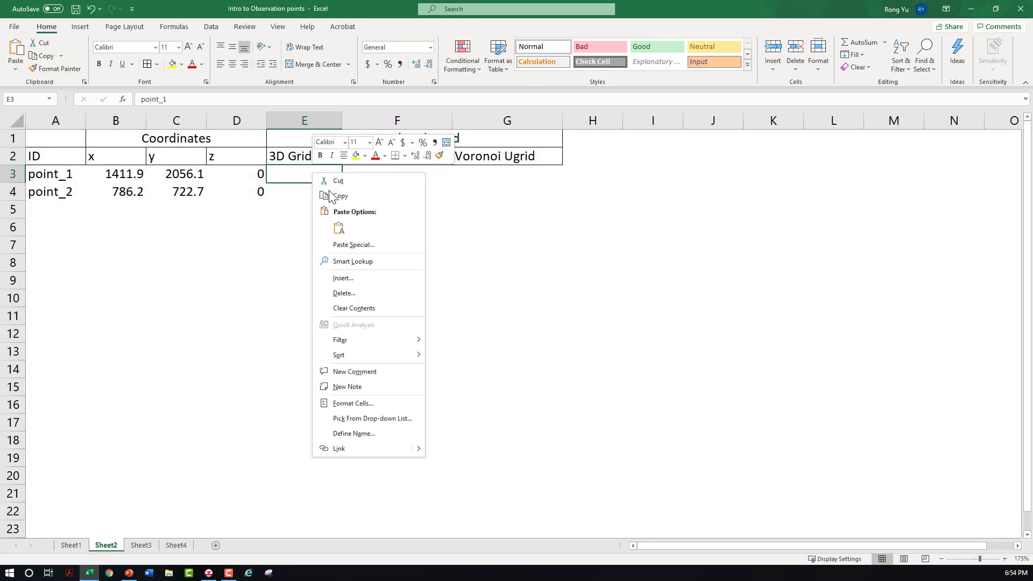
{"action": "left_click", "coordinate": [339, 226]}
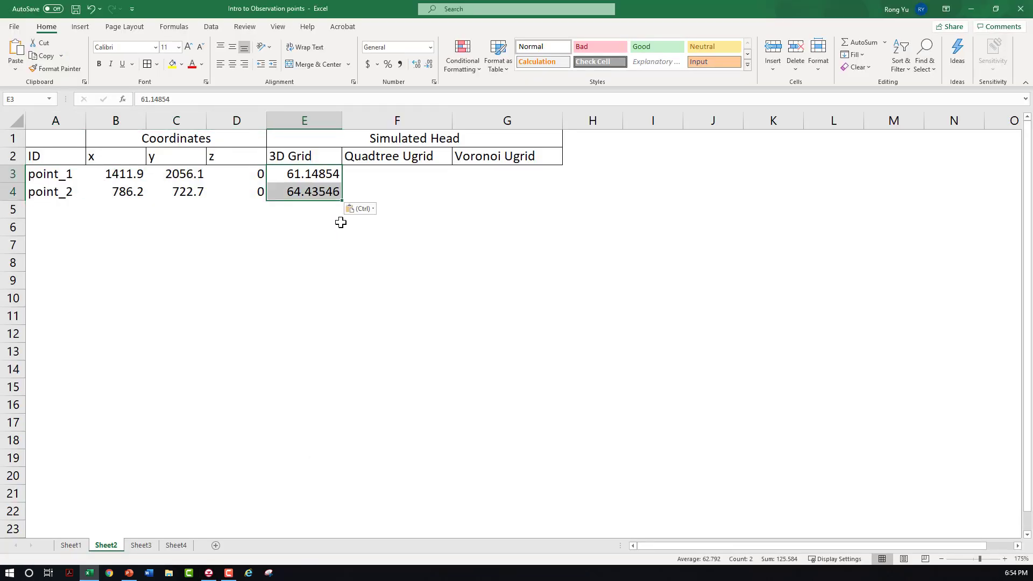
- Switch back to GMS, close the attribute table, and hide the 3D grid data
{"action": "key", "text": "alt+Tab"}
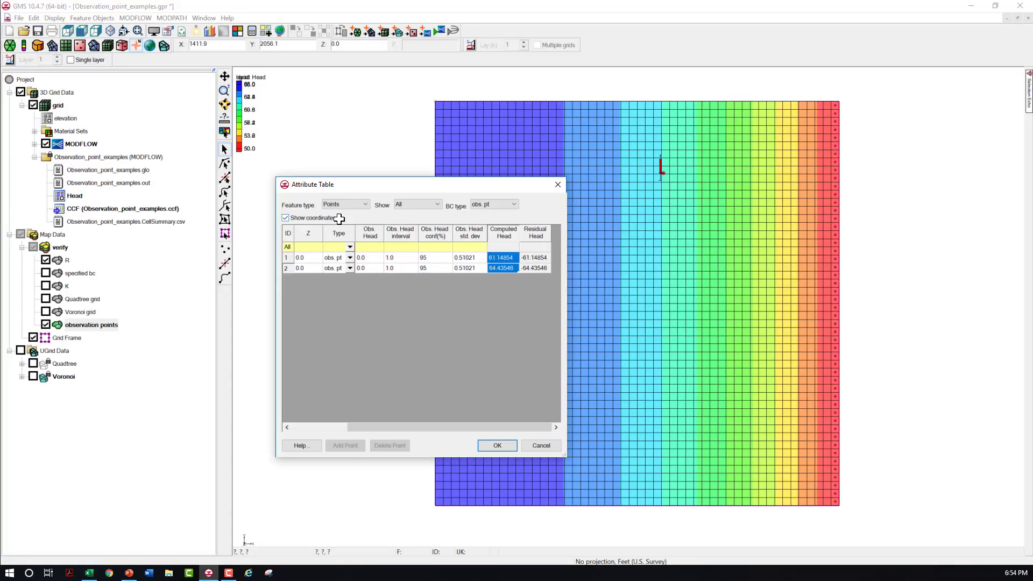
{"action": "left_click", "coordinate": [561, 180]}
{"action": "left_click", "coordinate": [19, 92]}
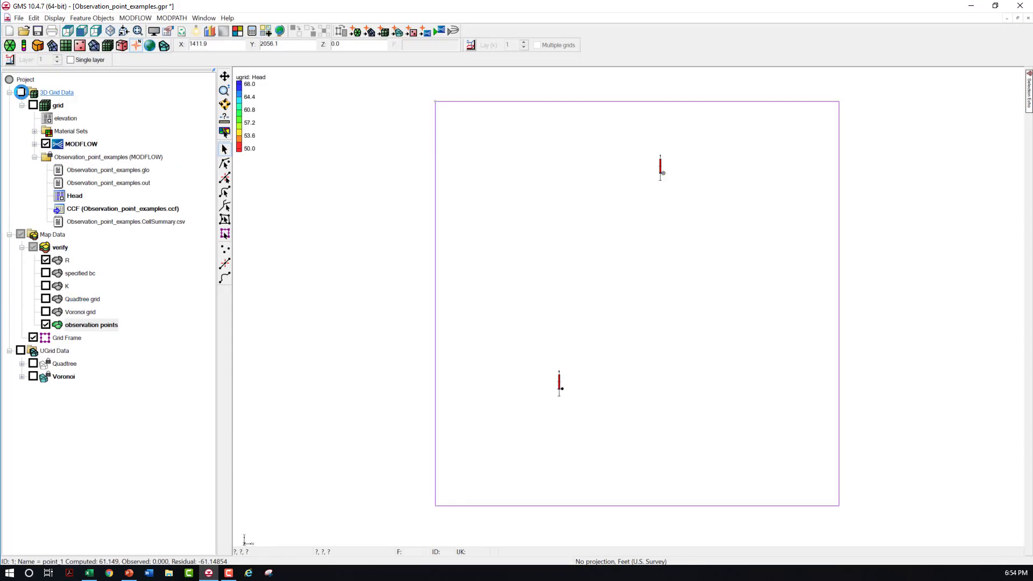
- Collapse the 3D grid data, display the Quadtree UGrid with its contents expanded, and make its MODFLOW model active
{"action": "left_click", "coordinate": [9, 92]}
{"action": "left_click", "coordinate": [22, 235]}
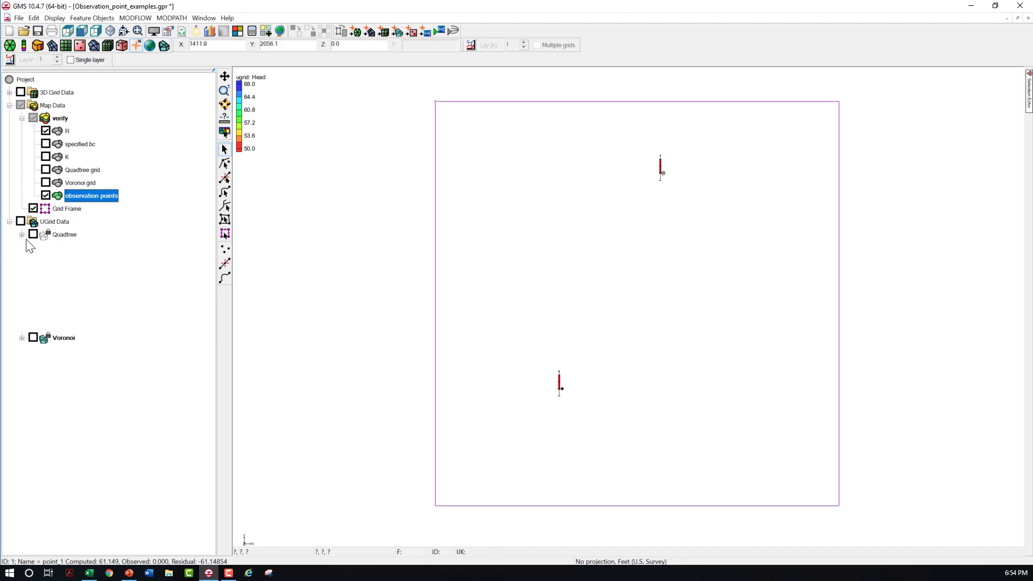
{"action": "left_click", "coordinate": [33, 235]}
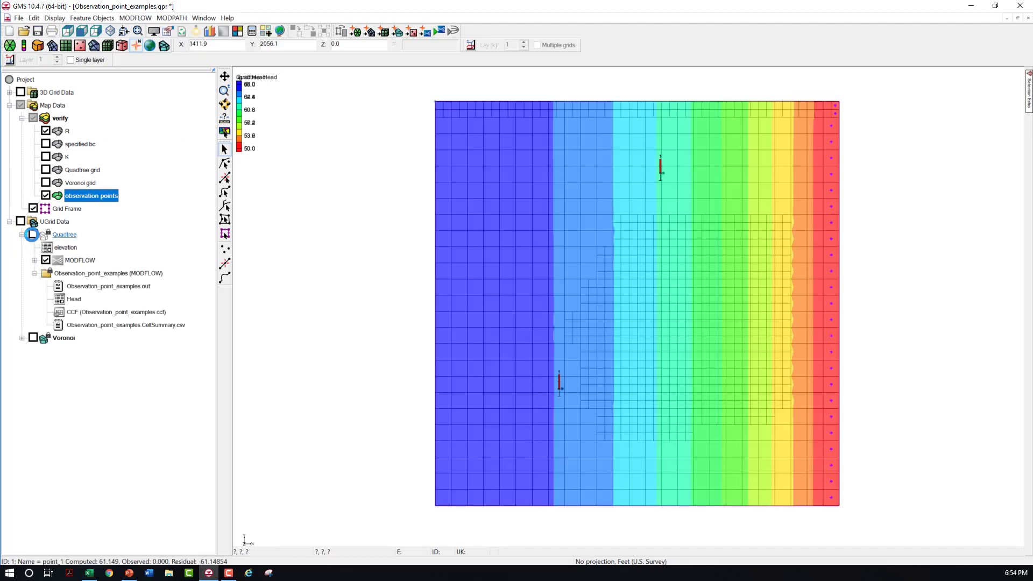
{"action": "left_click", "coordinate": [84, 261]}
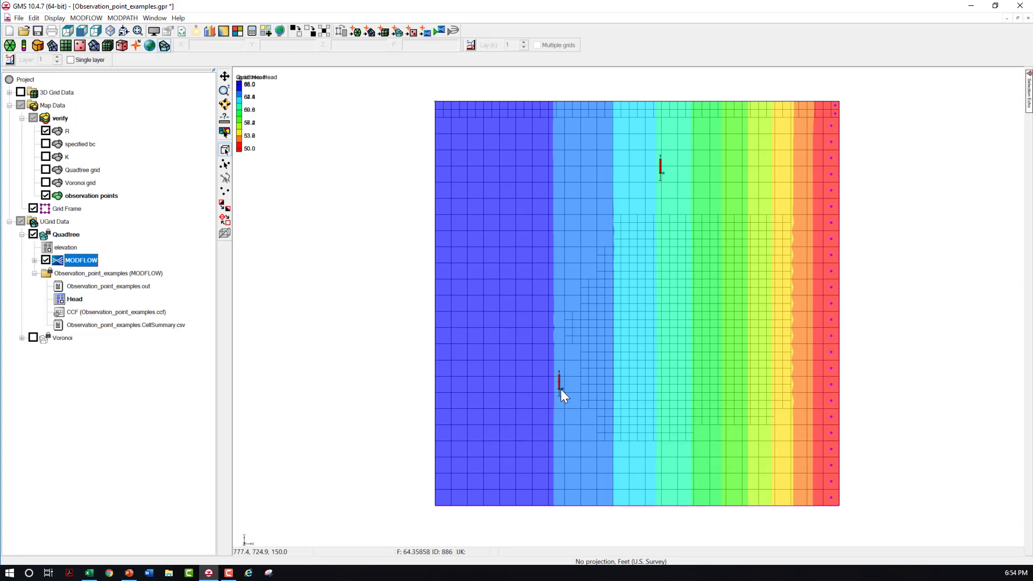
- In the map data display options, set the MODFLOW calibration targets to use the UGrid instead of the 3D Grid
{"action": "left_click", "coordinate": [153, 30]}
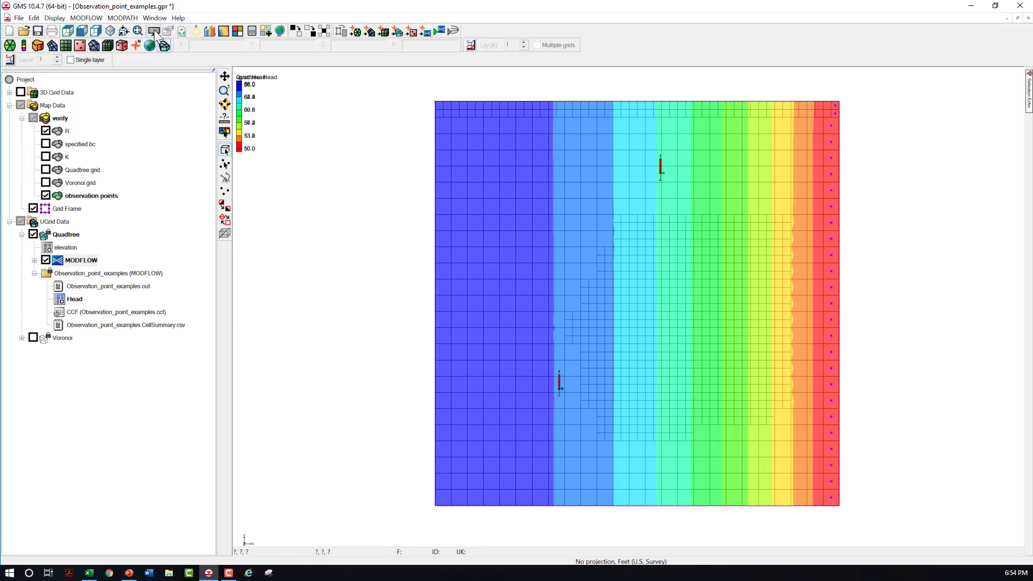
{"action": "left_click", "coordinate": [211, 169]}
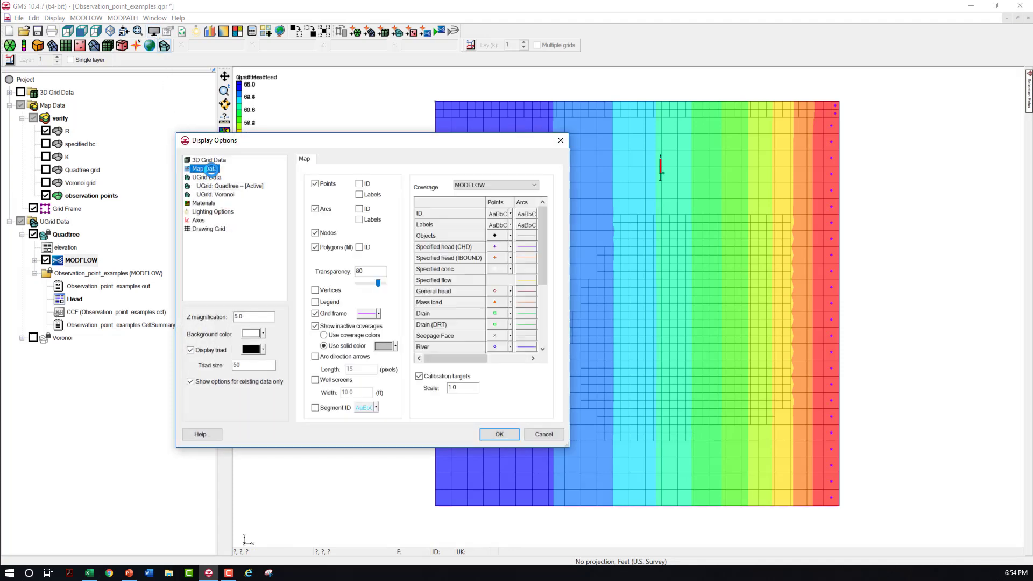
{"action": "left_click", "coordinate": [529, 402]}
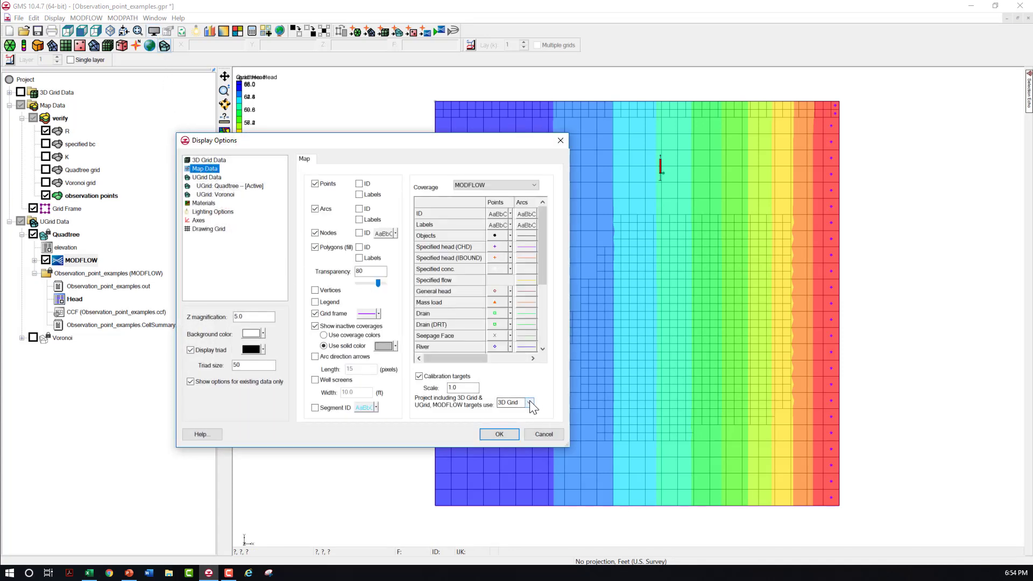
{"action": "left_click", "coordinate": [511, 435]}
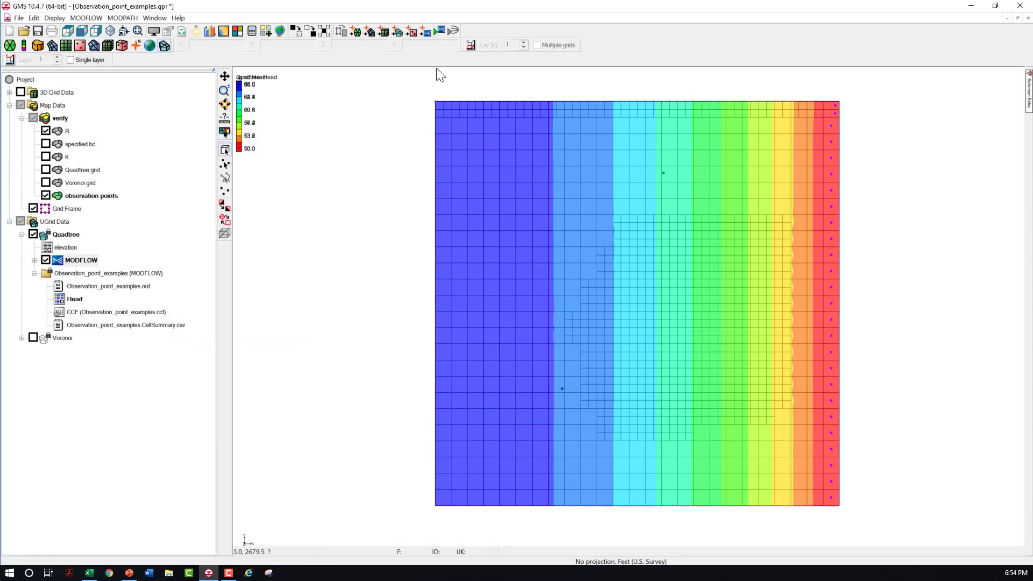
- Map the conceptual model coverages to the Quadtree MODFLOW model and check the wells listed in its MODFLOW-USG observations
{"action": "left_click", "coordinate": [426, 31]}
{"action": "left_click", "coordinate": [544, 329]}
{"action": "left_click", "coordinate": [86, 18]}
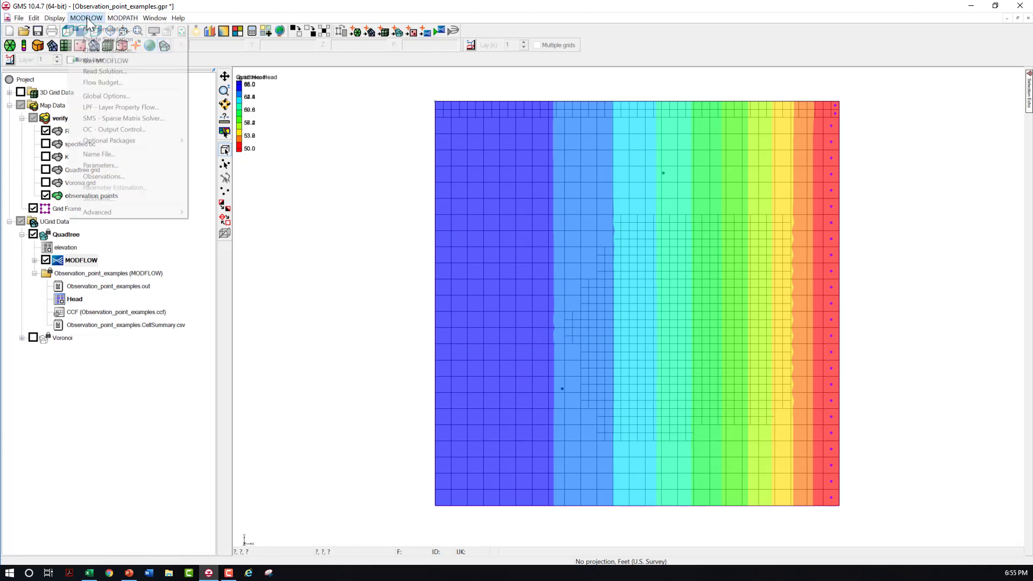
{"action": "left_click", "coordinate": [111, 175]}
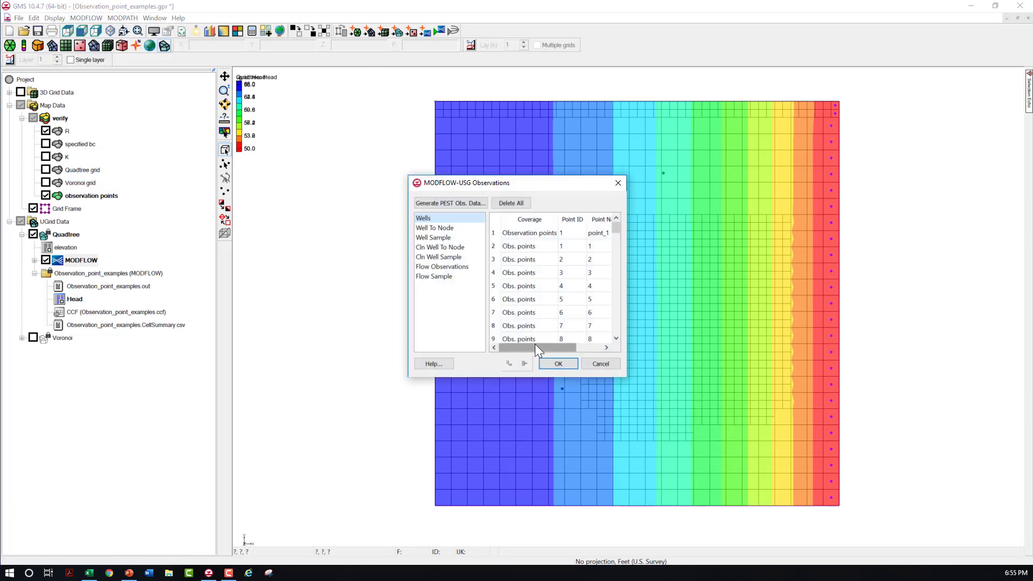
{"action": "left_click", "coordinate": [547, 362]}
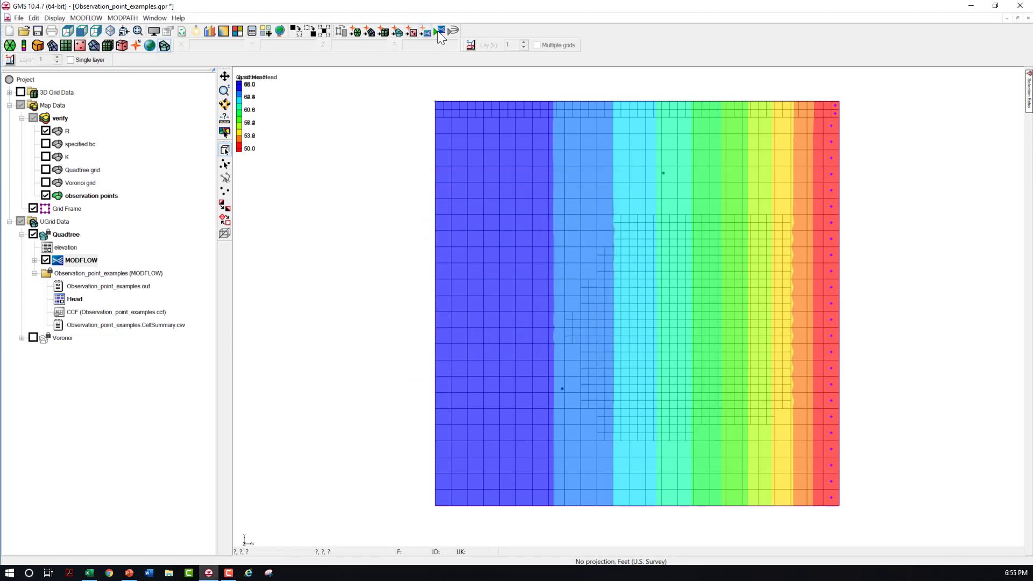
- Save the project, run MODFLOW on the Quadtree grid, and read in the solution
{"action": "left_click", "coordinate": [440, 30]}
{"action": "left_click", "coordinate": [517, 311]}
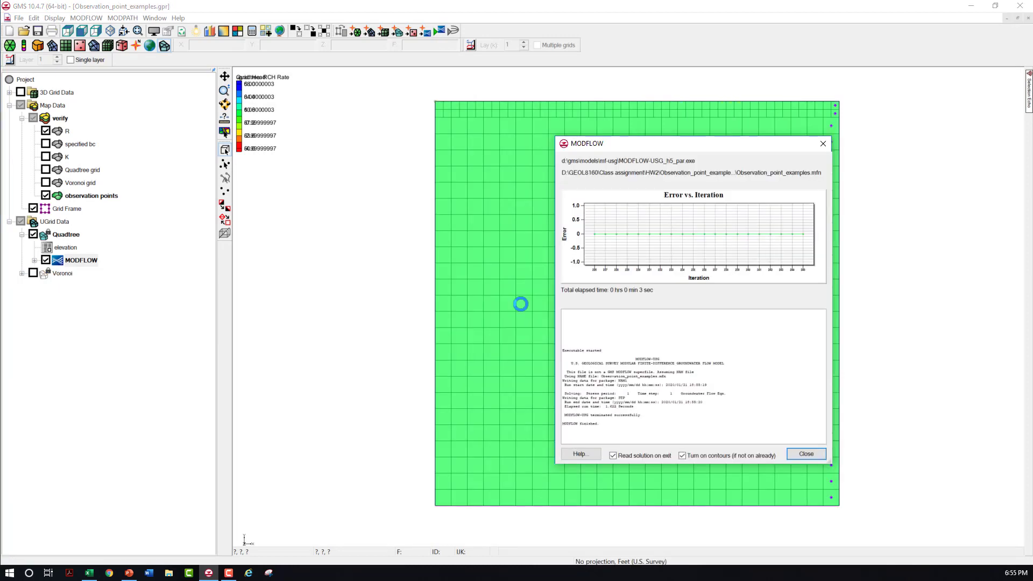
{"action": "key", "text": "Return"}
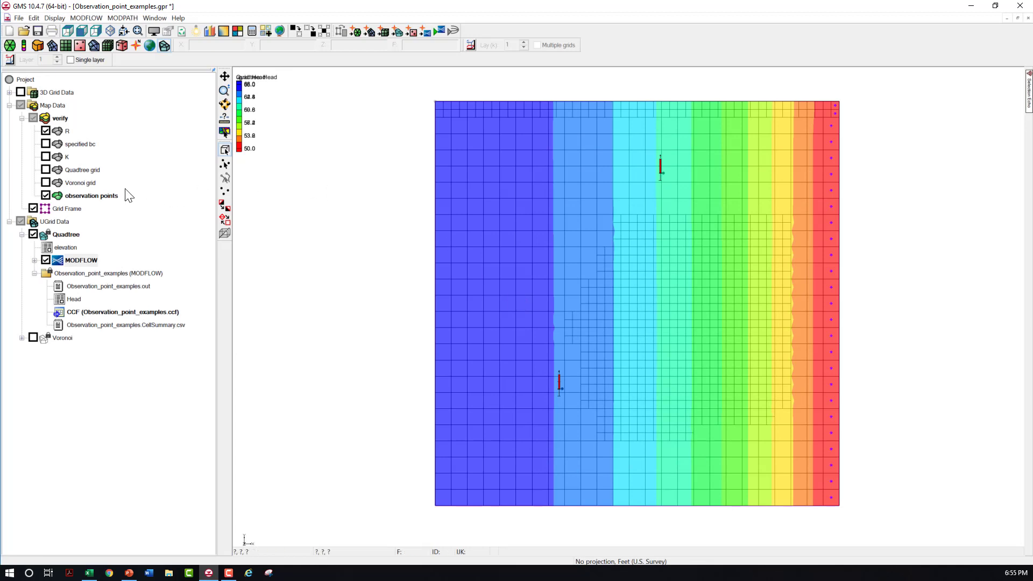
- Activate the observation points coverage, open the attribute table for point_1, and list all points with their Quadtree computed heads
{"action": "left_click", "coordinate": [113, 196]}
{"action": "left_click", "coordinate": [666, 360]}
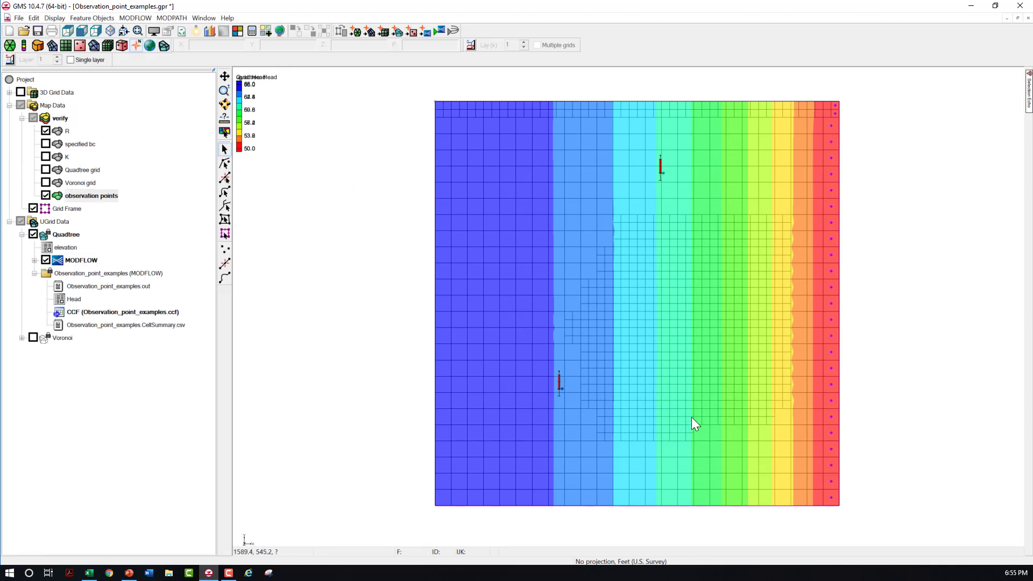
{"action": "double_click", "coordinate": [664, 172]}
{"action": "left_click", "coordinate": [409, 204]}
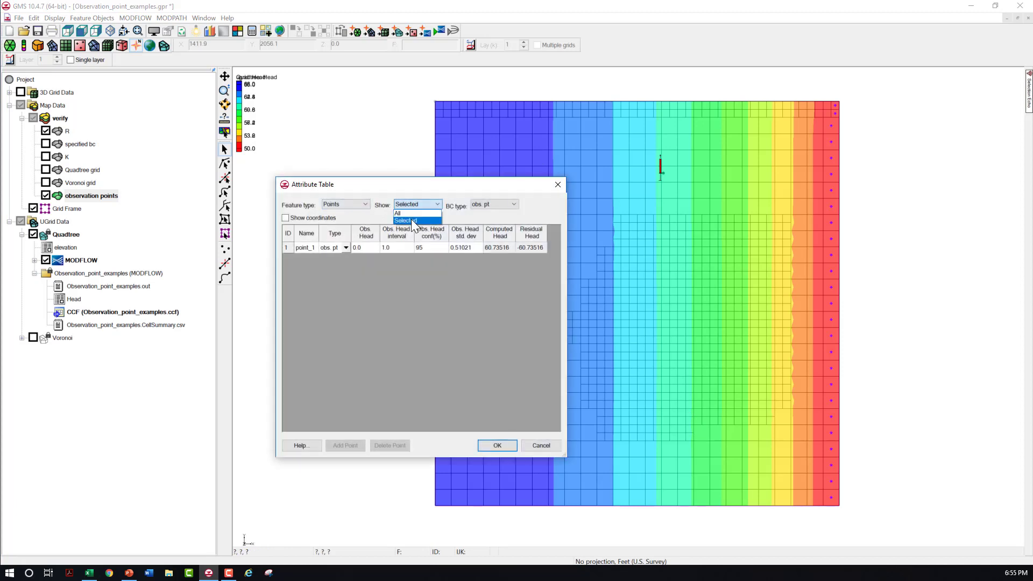
{"action": "left_click", "coordinate": [411, 218]}
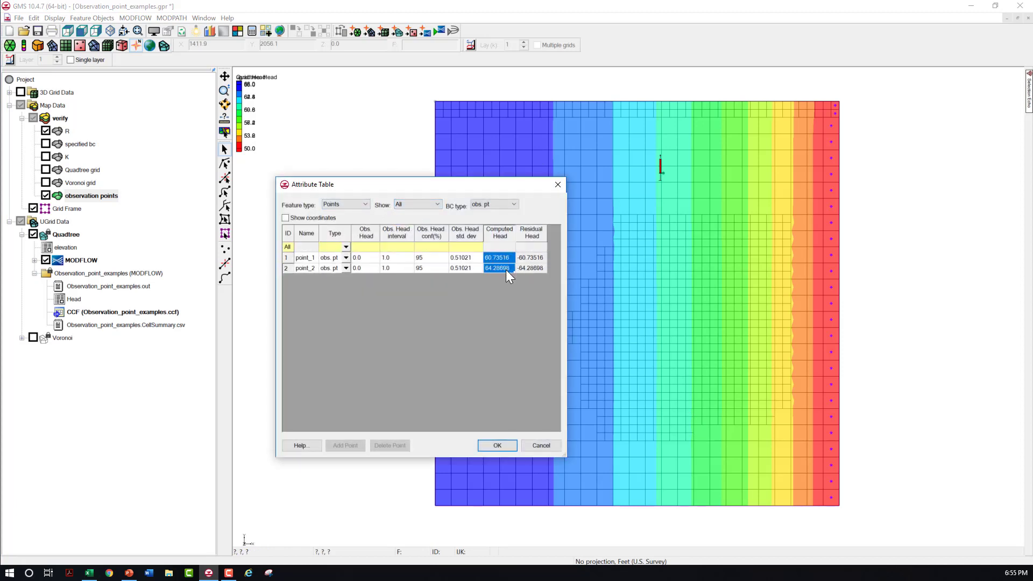
- Copy both points' computed heads from the attribute table into the Excel sheet's Quadtree Ugrid column starting at cell F3
{"action": "right_click", "coordinate": [506, 270]}
{"action": "left_click", "coordinate": [519, 289]}
{"action": "key", "text": "alt+Tab"}
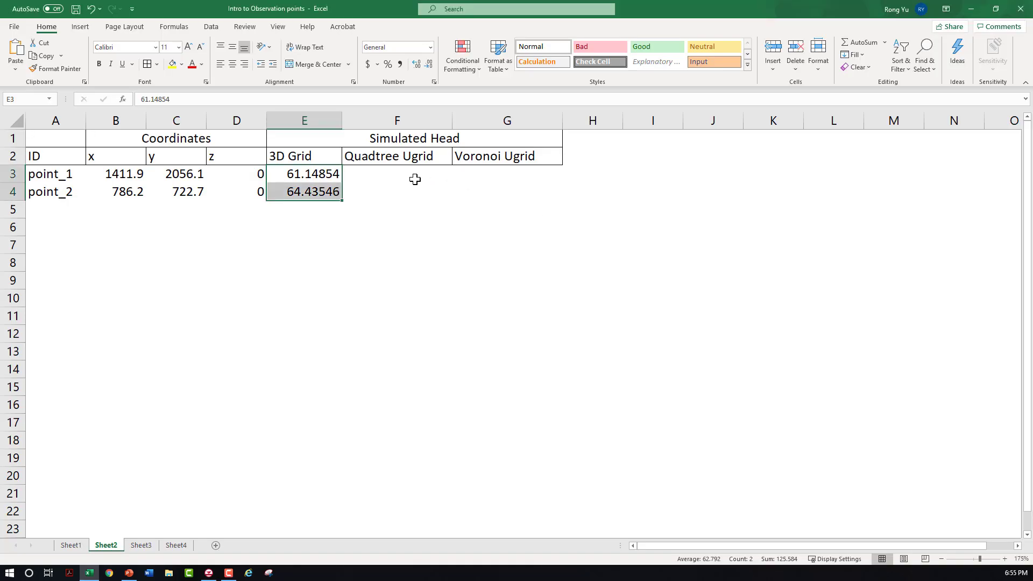
{"action": "left_click", "coordinate": [415, 180]}
{"action": "right_click", "coordinate": [414, 179]}
{"action": "left_click", "coordinate": [440, 232]}
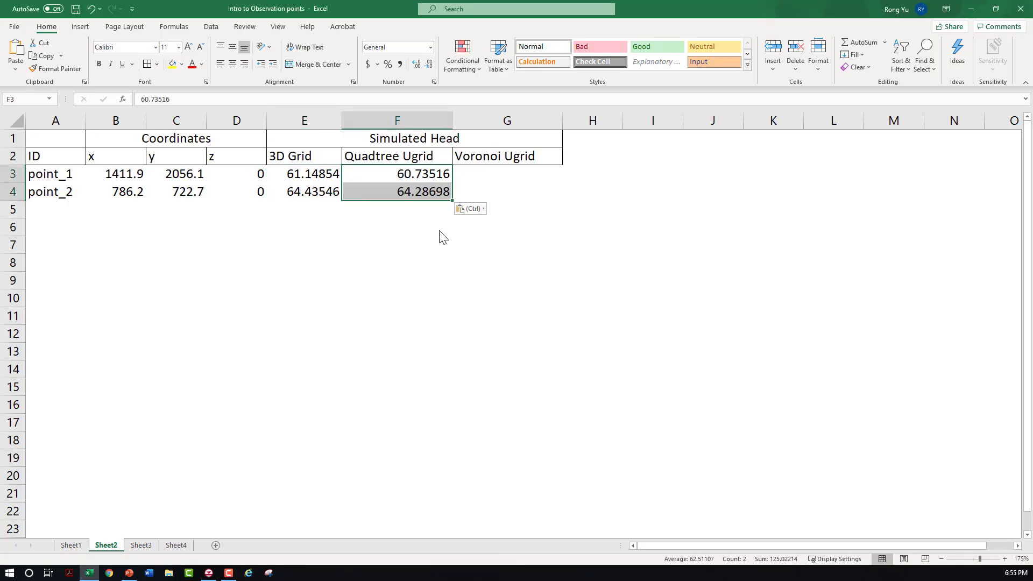
- Switch back to GMS, close the attribute table, and replace the displayed Quadtree grid with the Voronoi UGrid, making its MODFLOW model active
{"action": "key", "text": "alt+Tab"}
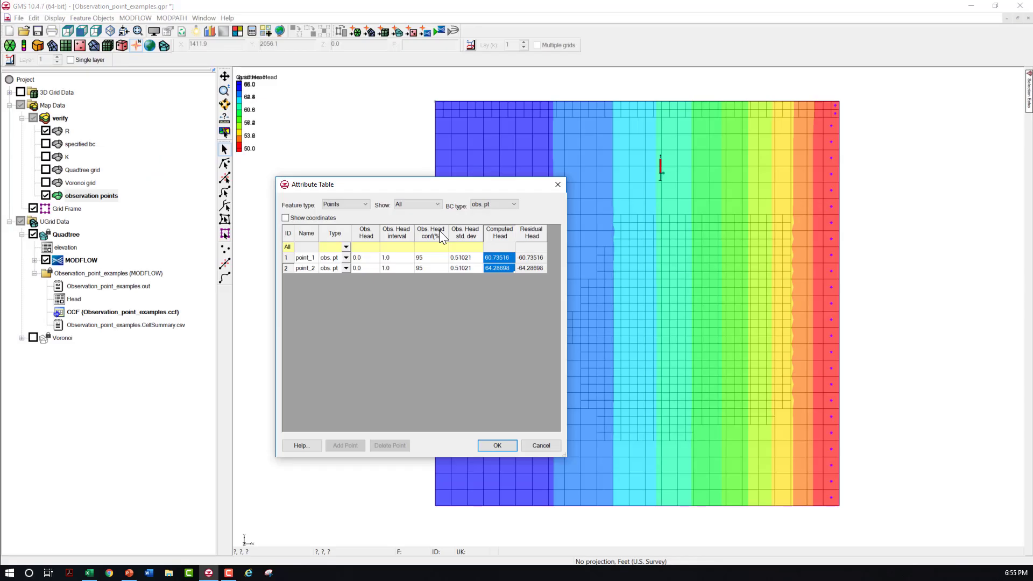
{"action": "left_click", "coordinate": [557, 185]}
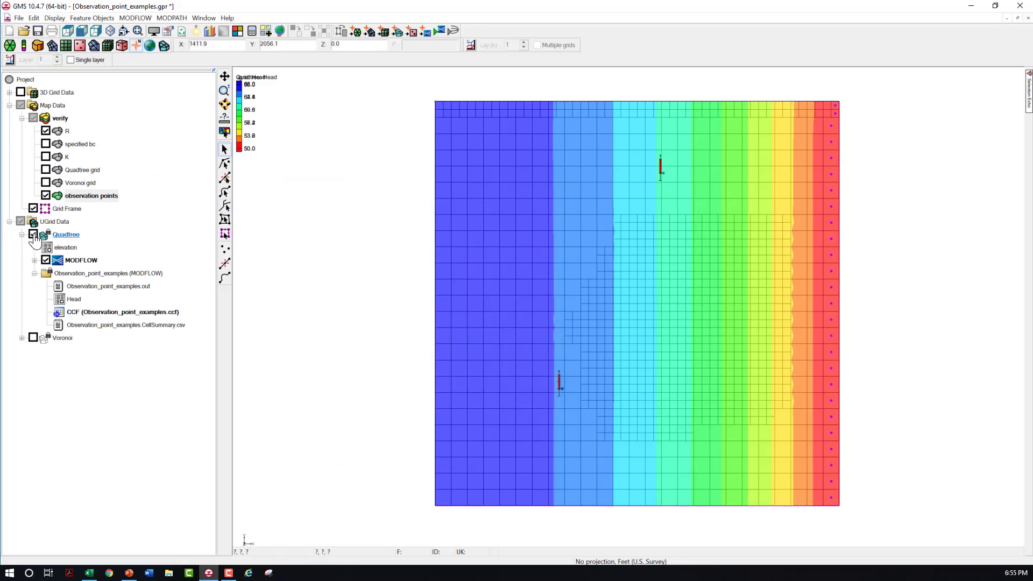
{"action": "left_click", "coordinate": [33, 235]}
{"action": "left_click", "coordinate": [22, 235]}
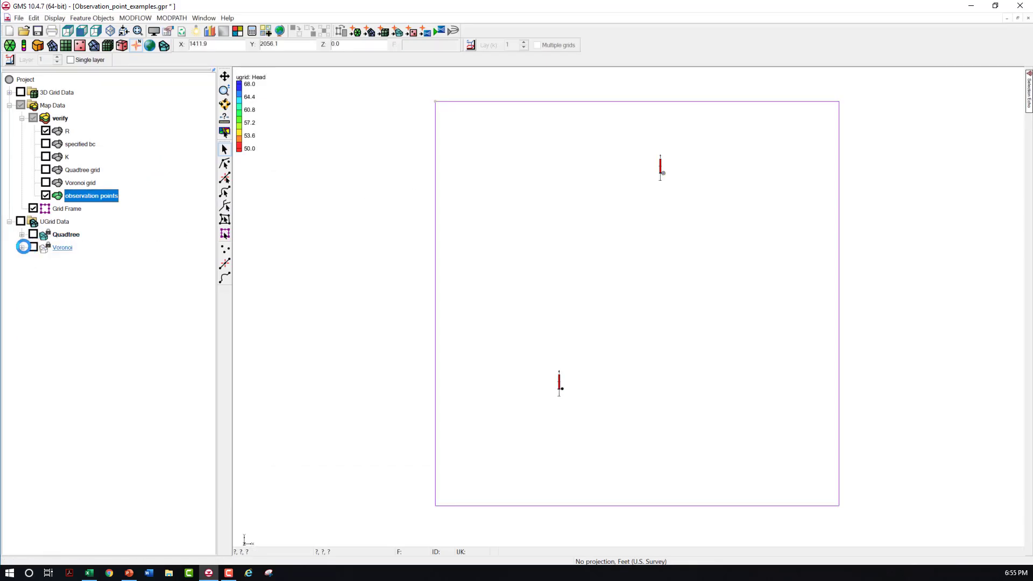
{"action": "left_click", "coordinate": [23, 247]}
{"action": "left_click", "coordinate": [22, 248]}
{"action": "left_click", "coordinate": [80, 273]}
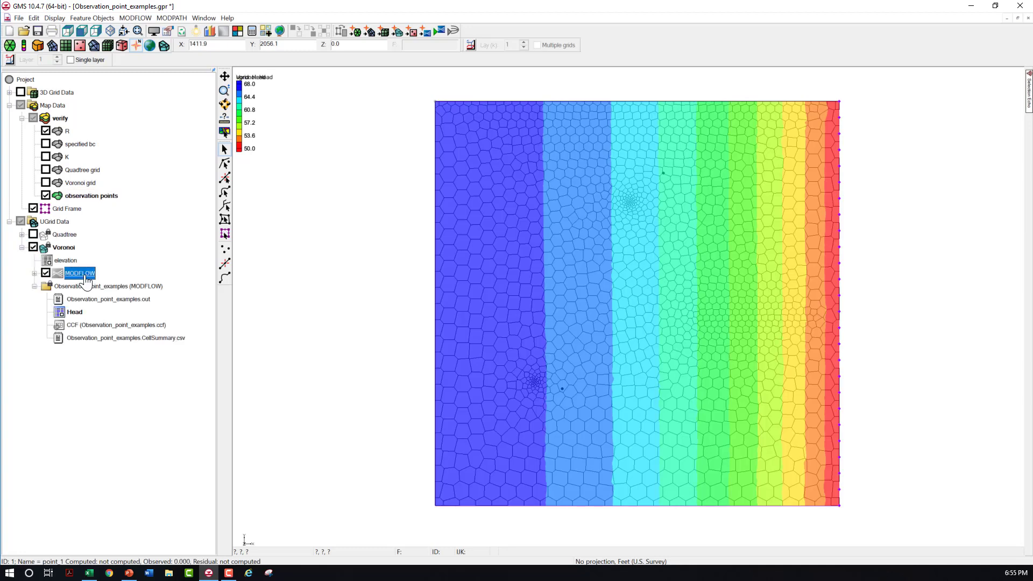
- Map all applicable coverages to the Voronoi MODFLOW model and check the wells listed in its MODFLOW-USG observations
{"action": "left_click", "coordinate": [428, 32]}
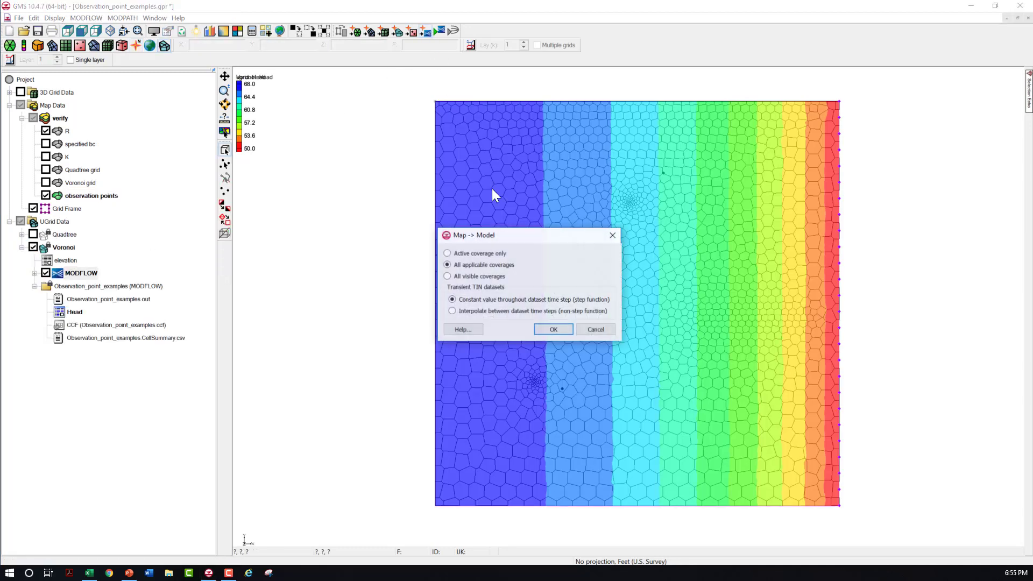
{"action": "left_click", "coordinate": [548, 328]}
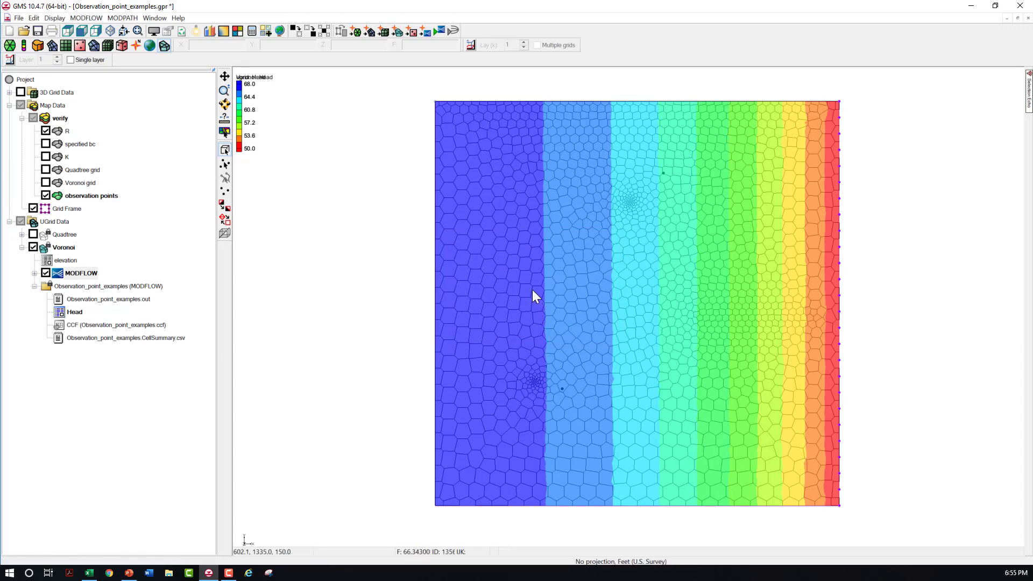
{"action": "left_click", "coordinate": [86, 17]}
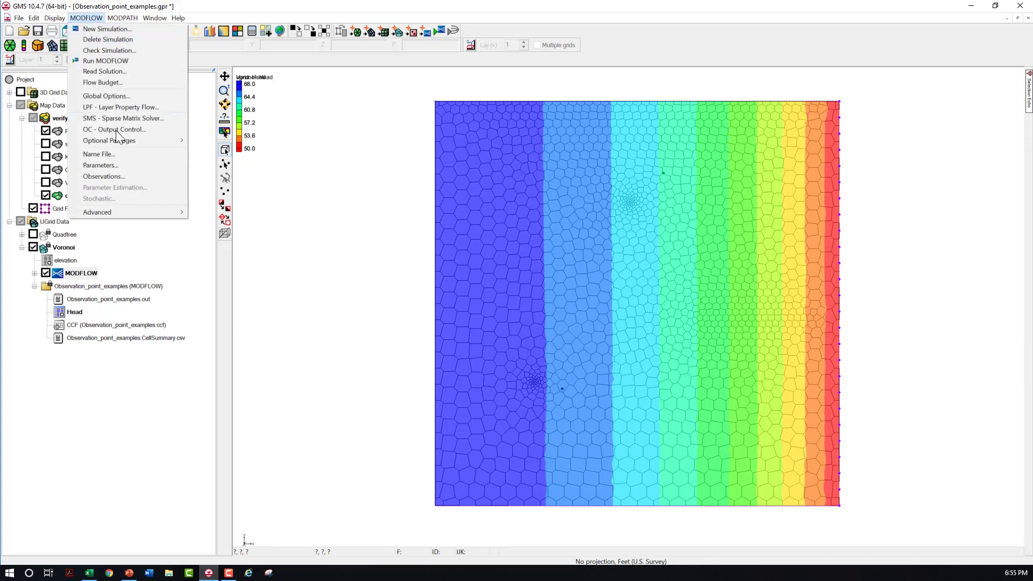
{"action": "left_click", "coordinate": [120, 173]}
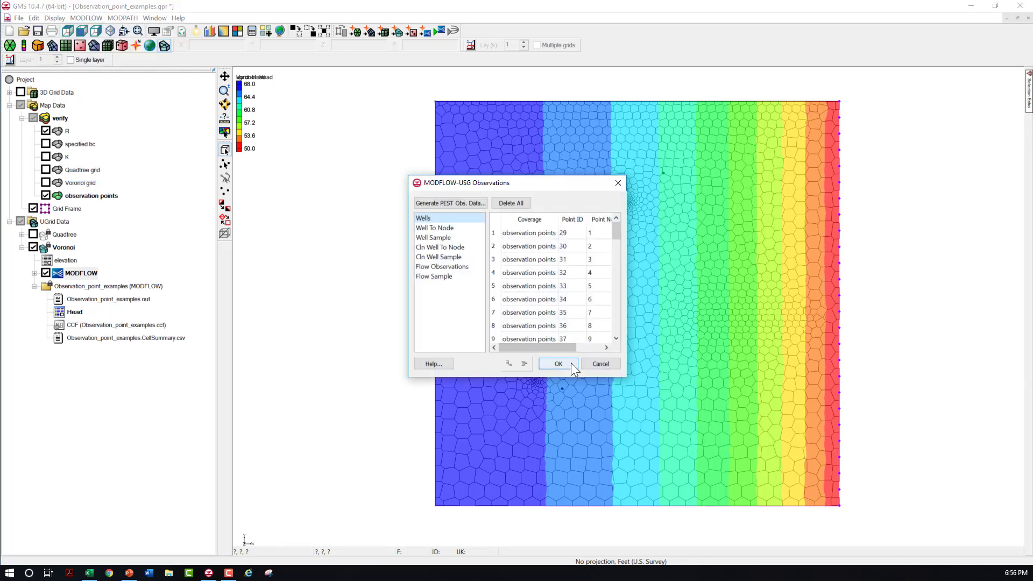
{"action": "left_click", "coordinate": [572, 363]}
- Save the project, run MODFLOW on the Voronoi grid, and read in the solution
{"action": "left_click", "coordinate": [440, 32]}
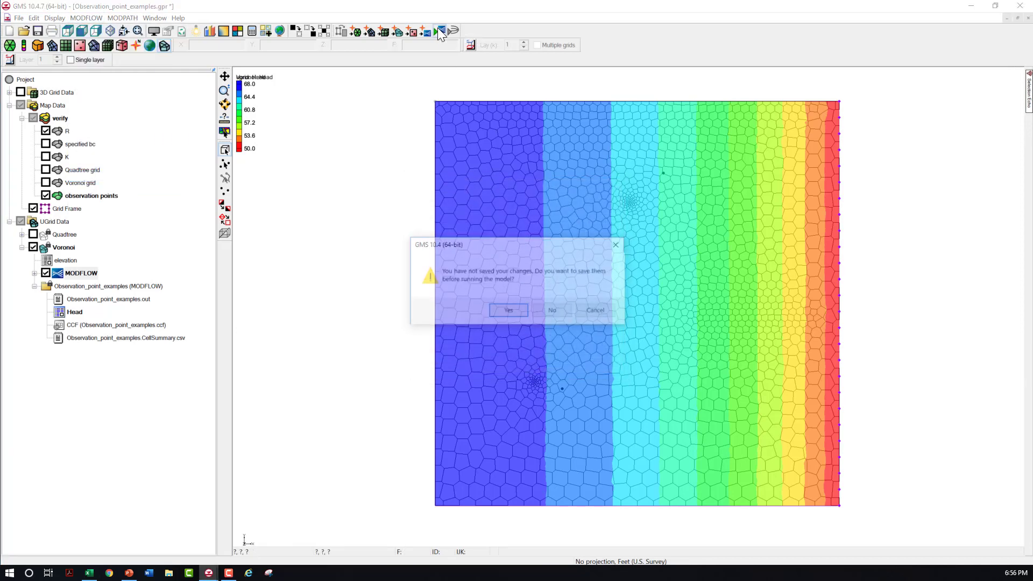
{"action": "left_click", "coordinate": [511, 313]}
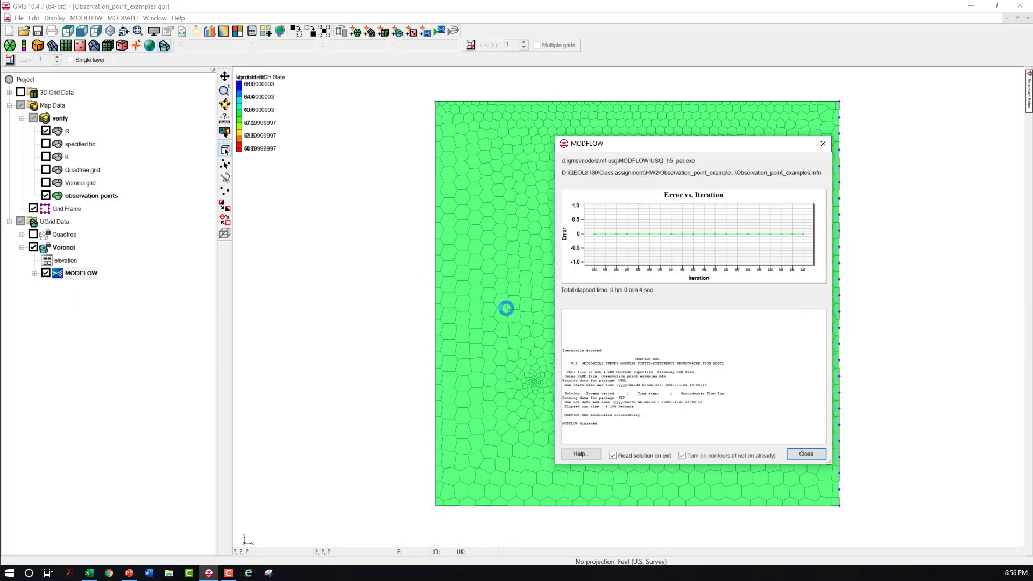
{"action": "key", "text": "Return"}
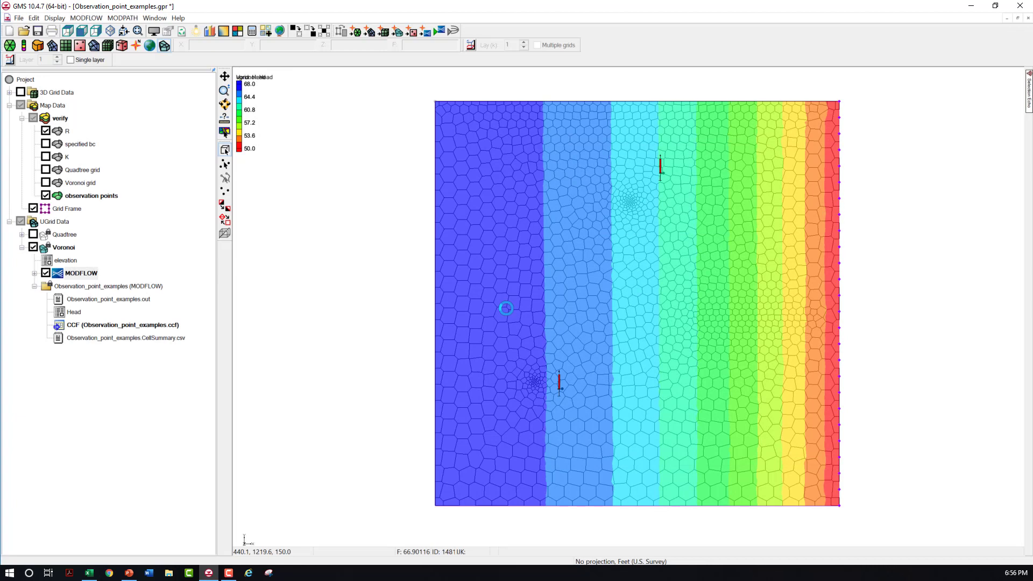
- Activate the observation points coverage, open the attribute table for point_2, and list all points with their Voronoi computed heads
{"action": "left_click", "coordinate": [92, 196]}
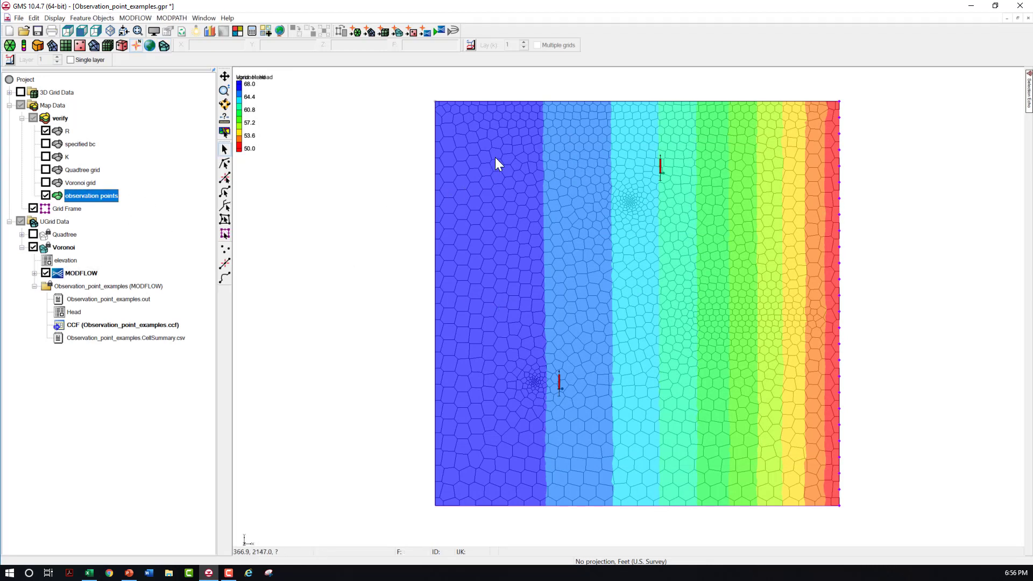
{"action": "left_click", "coordinate": [695, 391]}
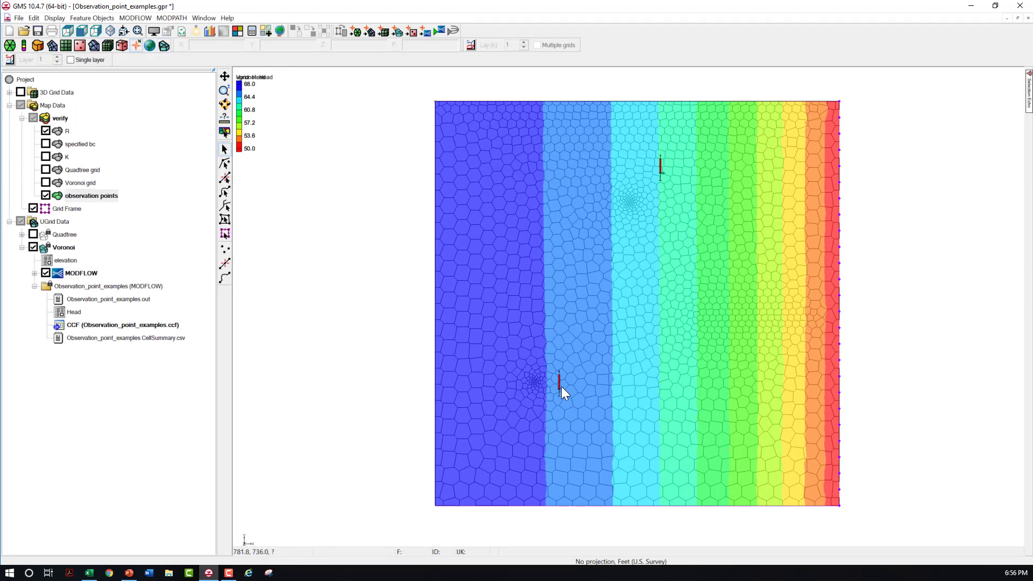
{"action": "double_click", "coordinate": [562, 389]}
{"action": "left_click", "coordinate": [412, 207]}
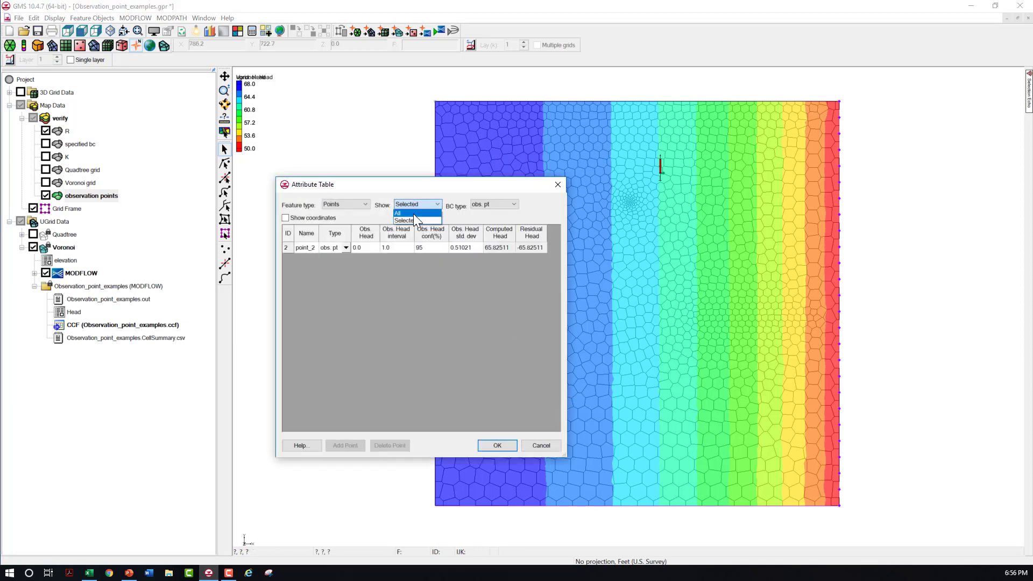
{"action": "left_click", "coordinate": [413, 213]}
- Copy both points' computed heads into the Excel sheet's Voronoi Ugrid column starting at cell G3, then return to GMS
{"action": "right_click", "coordinate": [504, 269]}
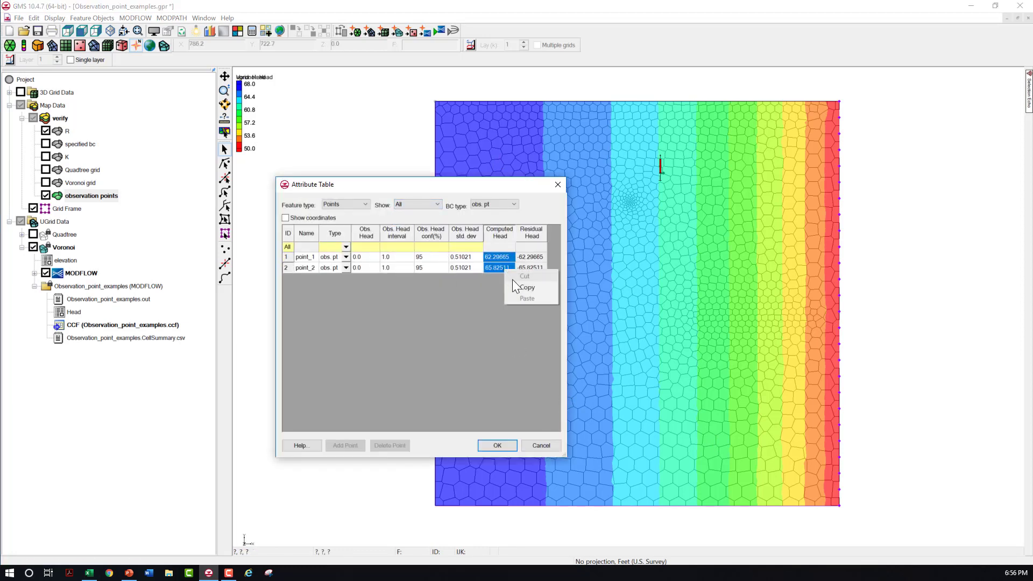
{"action": "left_click", "coordinate": [519, 289]}
{"action": "key", "text": "alt+Tab"}
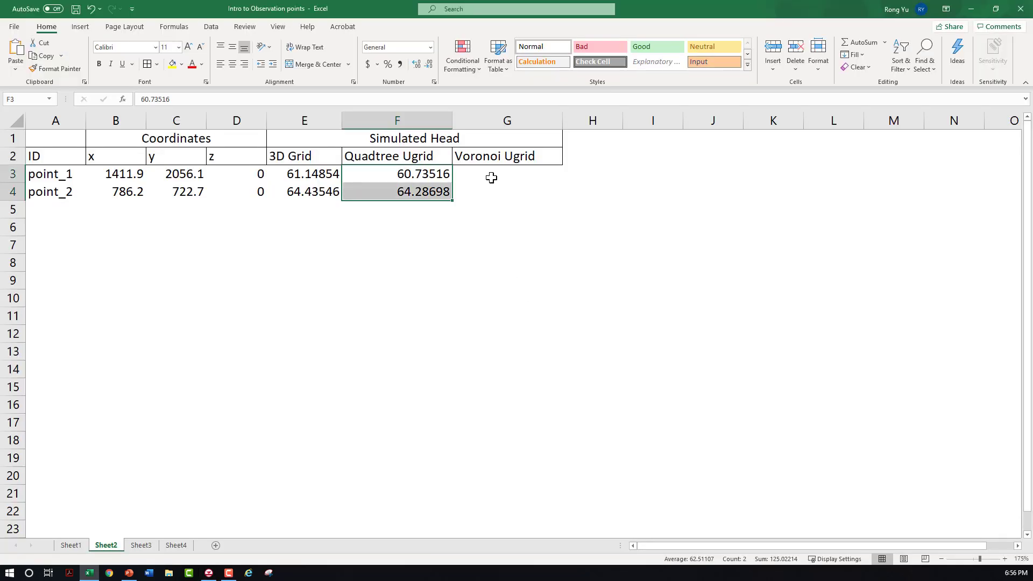
{"action": "left_click", "coordinate": [490, 175]}
{"action": "right_click", "coordinate": [492, 173]}
{"action": "left_click", "coordinate": [517, 230]}
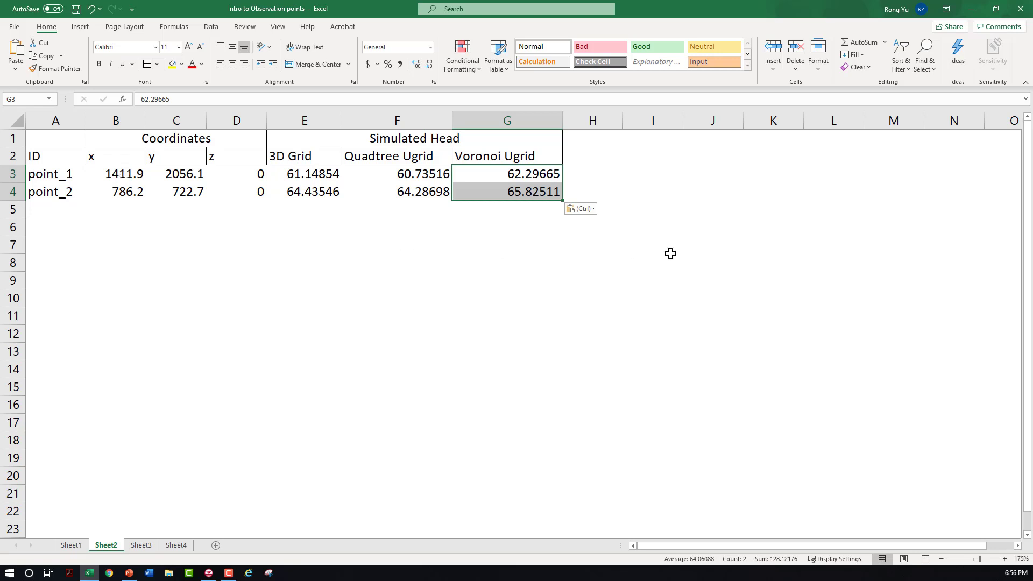
{"action": "key", "text": "alt+Tab"}
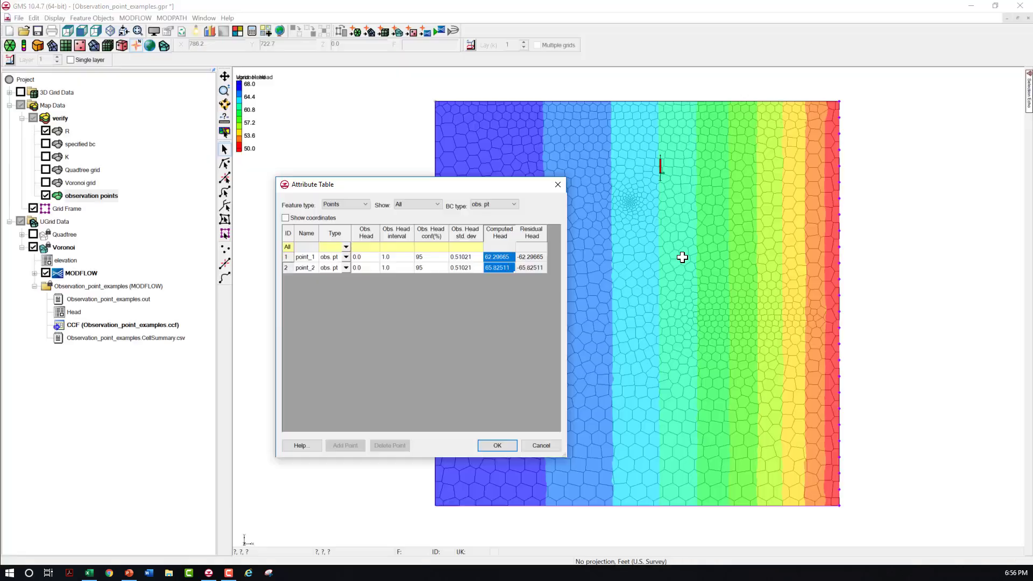
- Close the attribute table and delete both existing observation points from the observation points coverage
{"action": "left_click", "coordinate": [558, 186]}
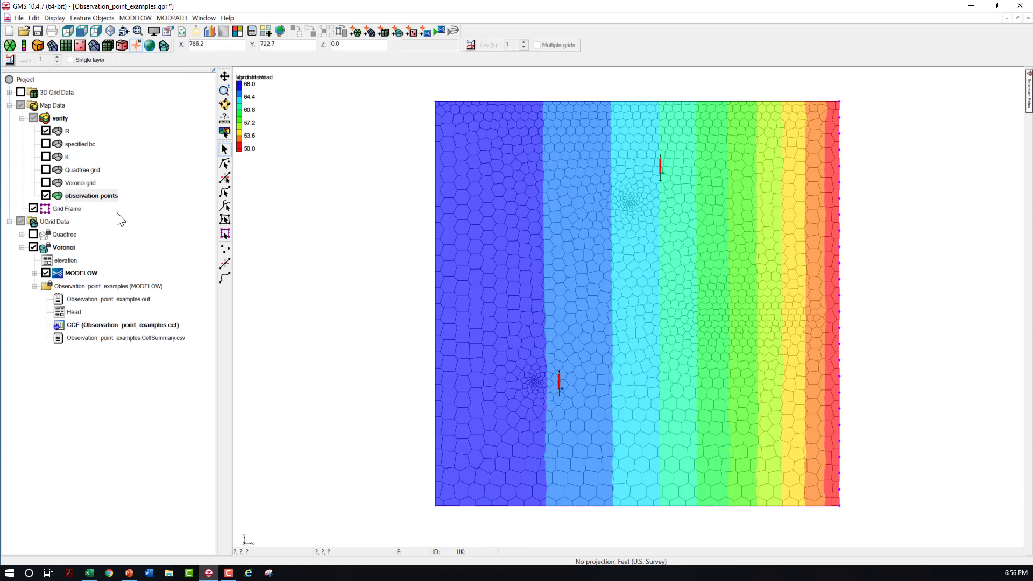
{"action": "left_click", "coordinate": [33, 248]}
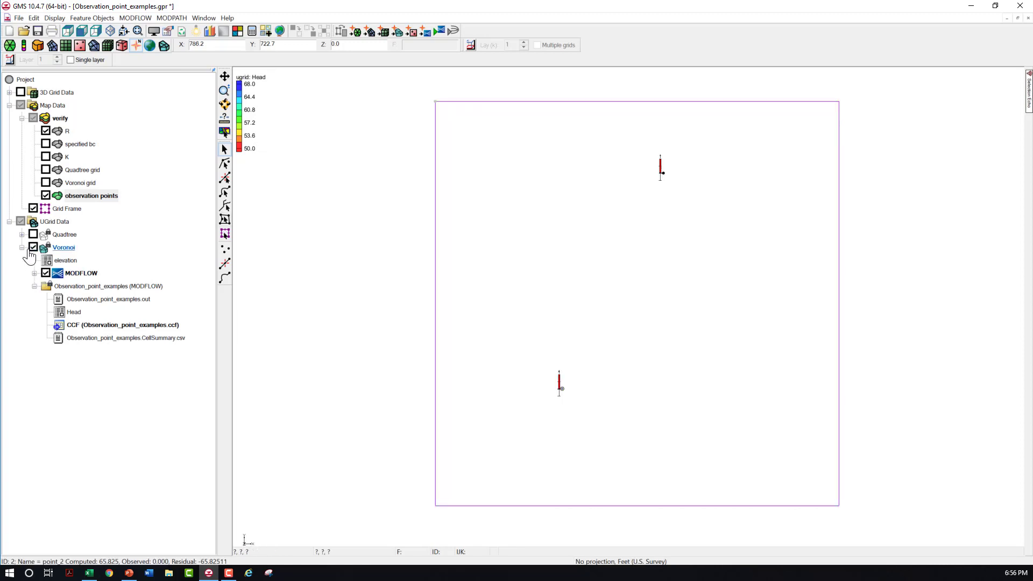
{"action": "left_click", "coordinate": [32, 248]}
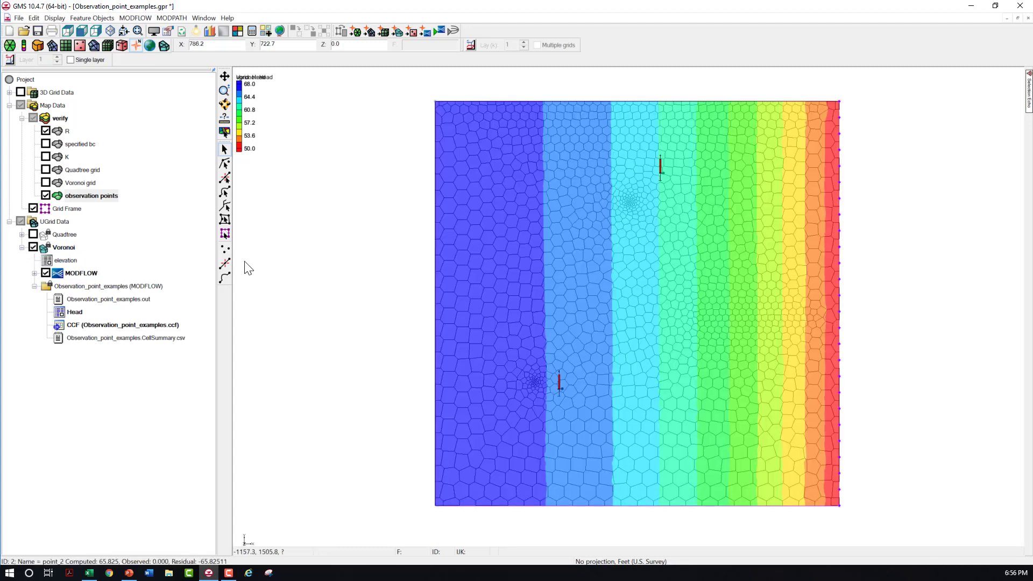
{"action": "left_click_drag", "start_coordinate": [409, 149], "coordinate": [757, 425]}
{"action": "key", "text": "Delete"}
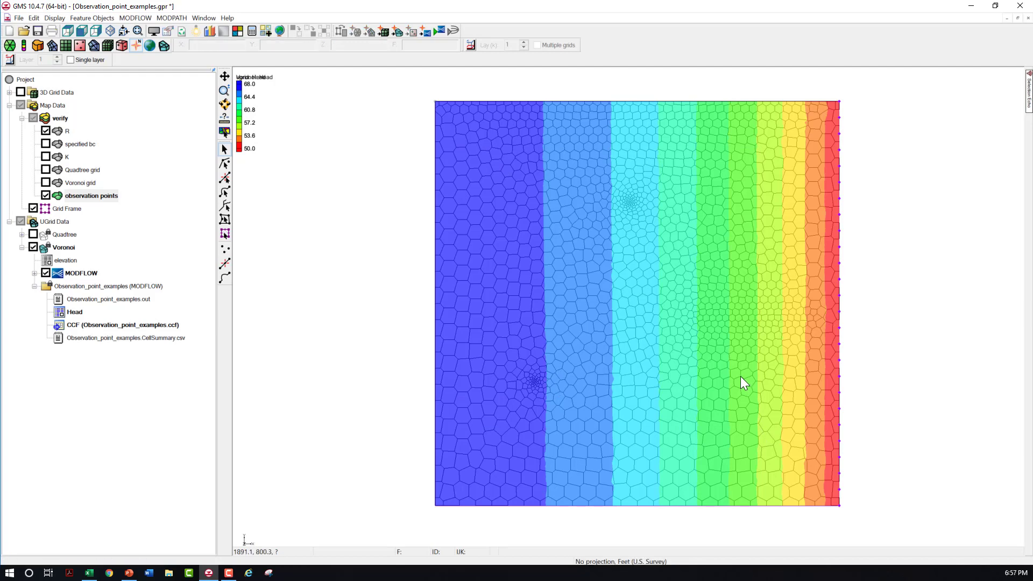
- Copy the ID and x, y, z coordinate table with its header row (A2:D27) from Sheet3 in Excel, then return to GMS
{"action": "left_click", "coordinate": [89, 573]}
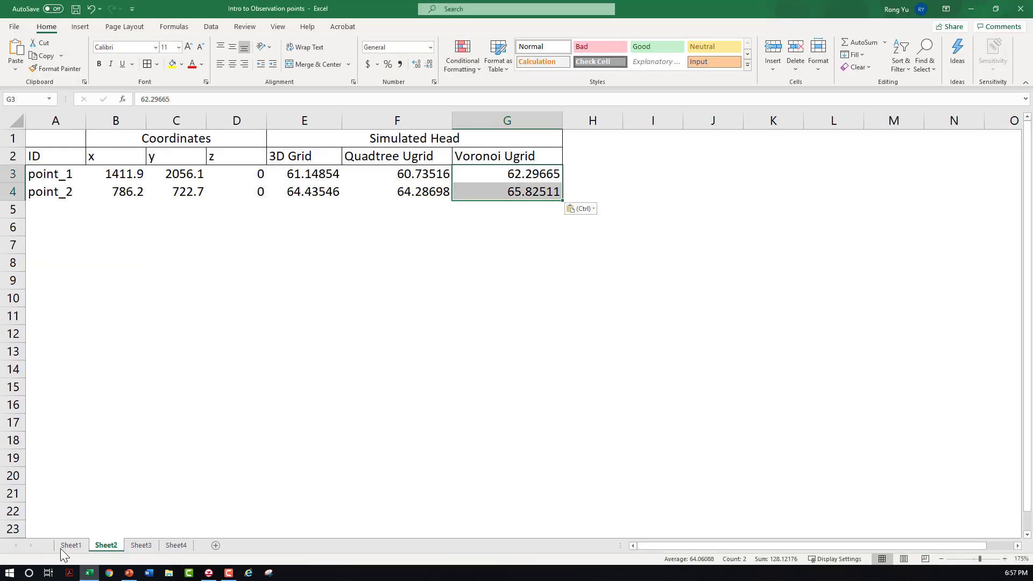
{"action": "left_click", "coordinate": [140, 544]}
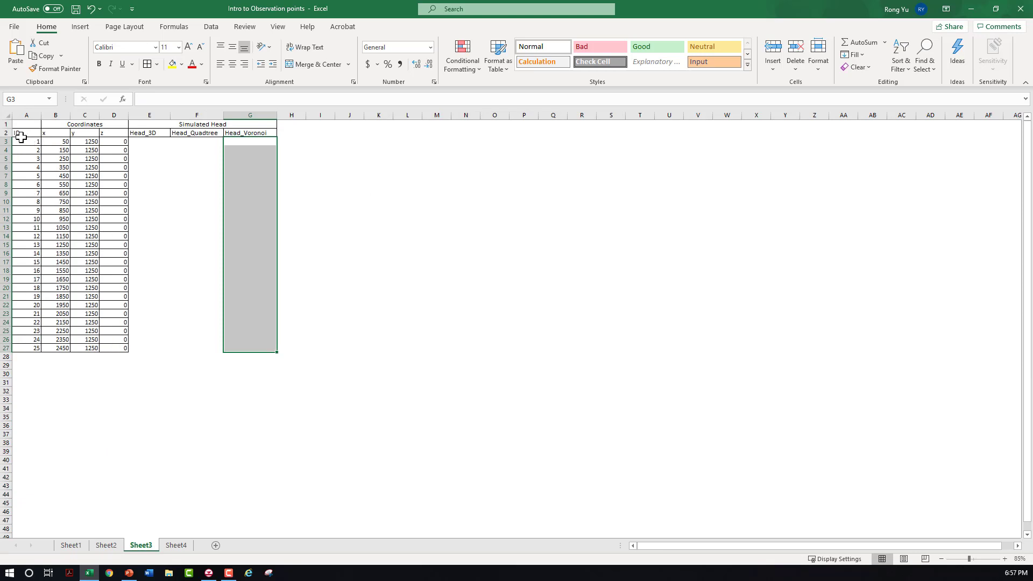
{"action": "left_click_drag", "start_coordinate": [17, 132], "coordinate": [111, 348]}
{"action": "right_click", "coordinate": [111, 281]}
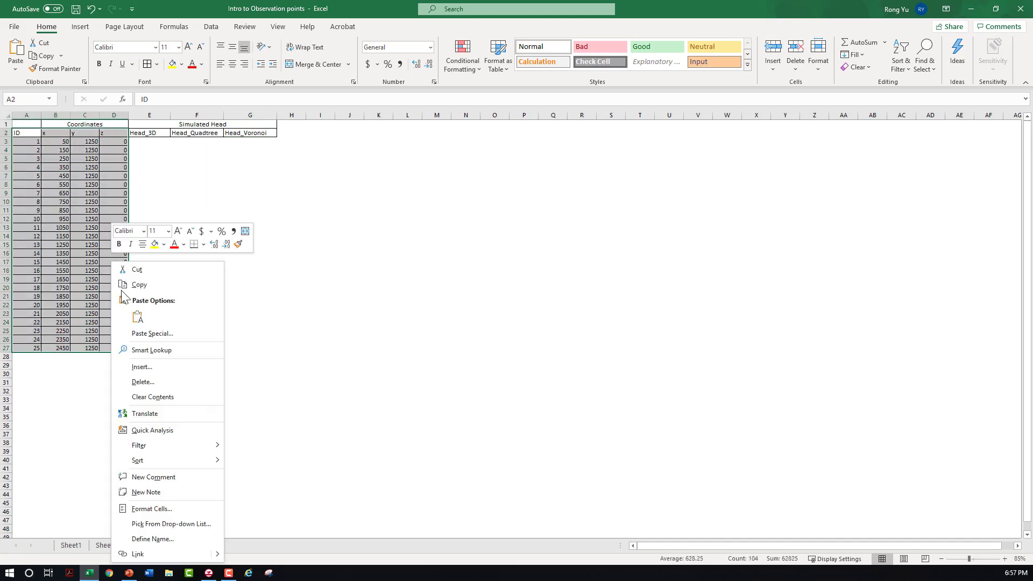
{"action": "left_click", "coordinate": [139, 284]}
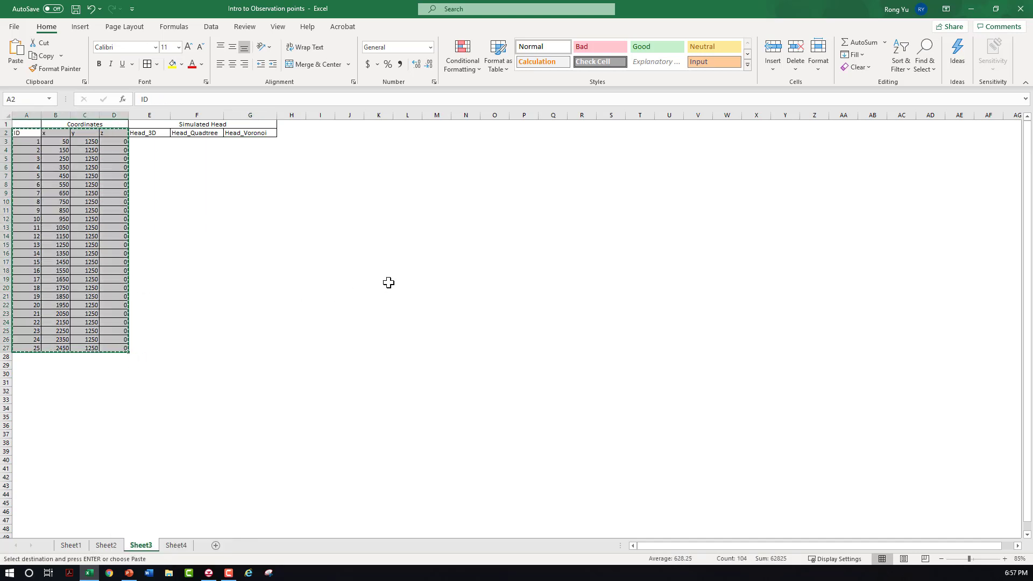
{"action": "key", "text": "alt+Tab"}
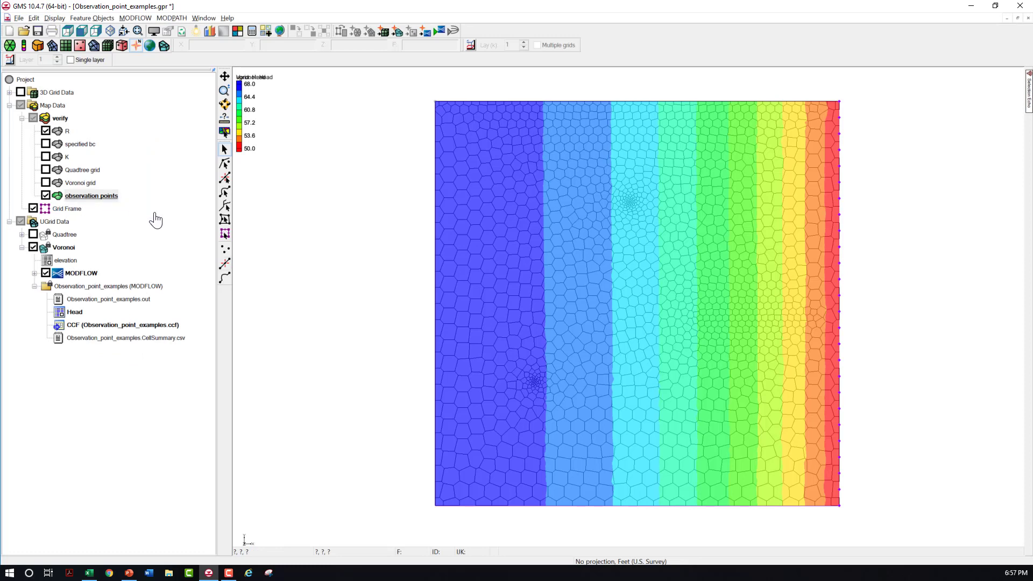
- Paste the copied table into the project as tab-delimited Observation data with a heading row
{"action": "right_click", "coordinate": [312, 215]}
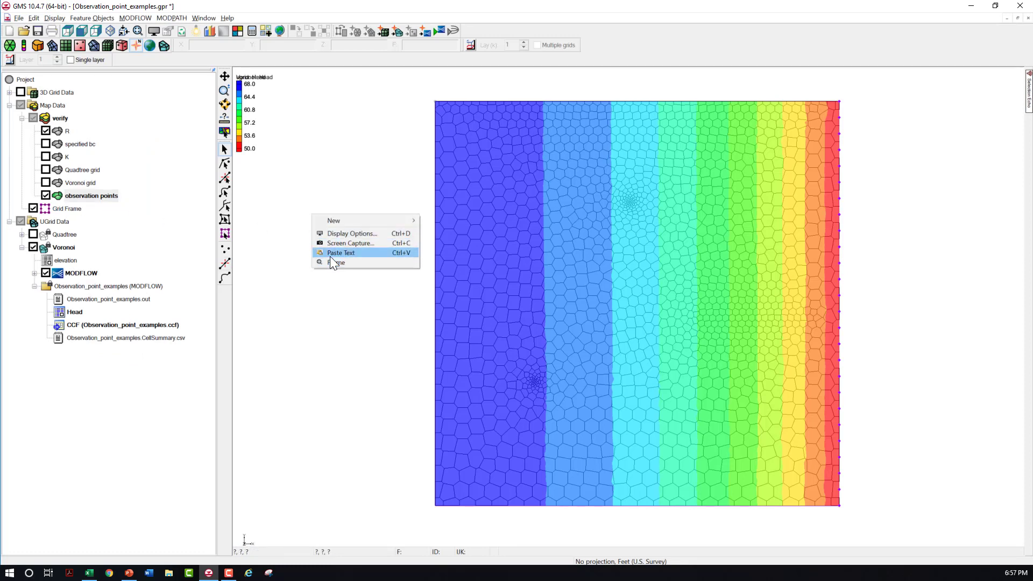
{"action": "left_click", "coordinate": [330, 254]}
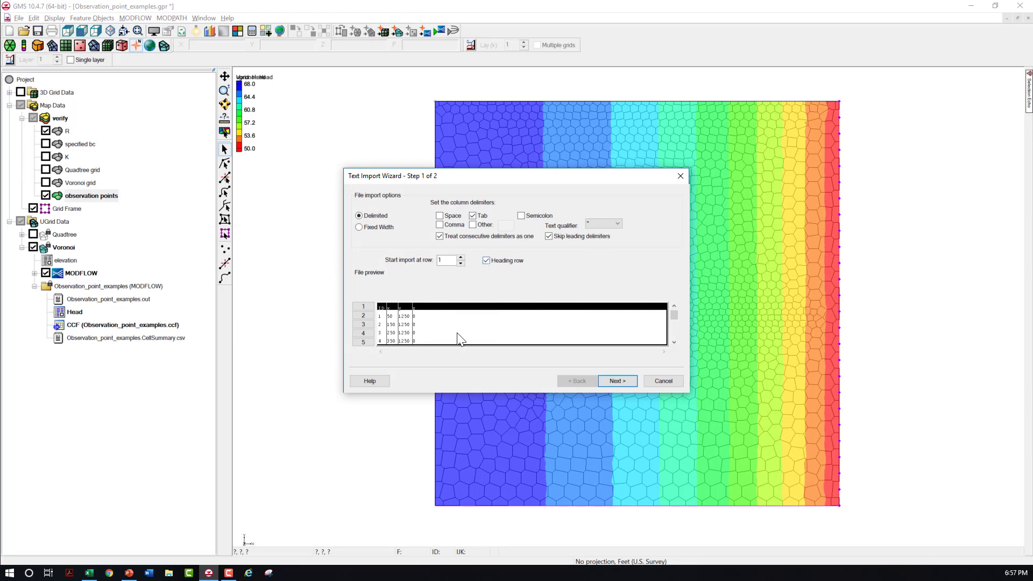
{"action": "left_click", "coordinate": [626, 382]}
{"action": "left_click", "coordinate": [407, 206]}
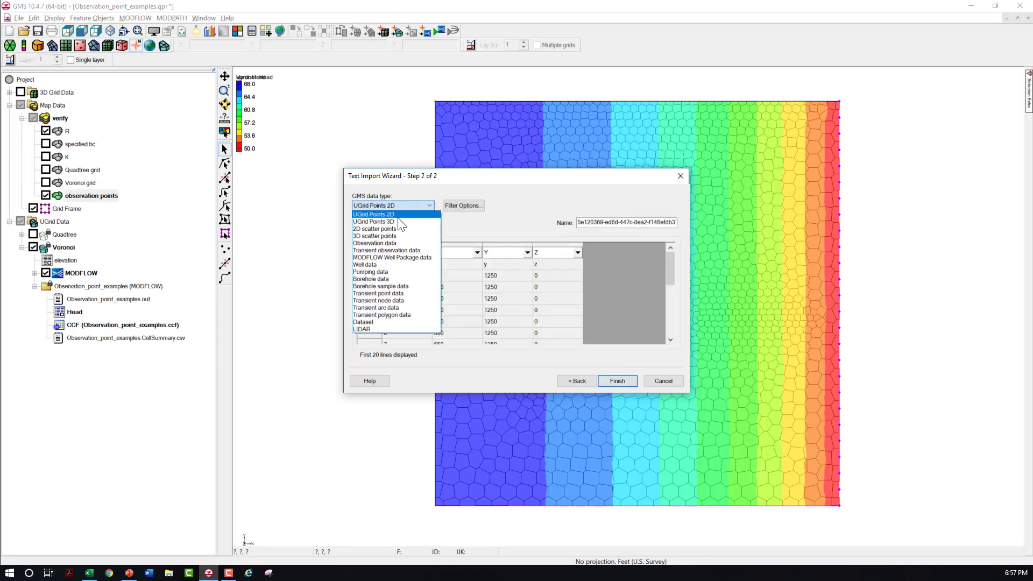
{"action": "left_click", "coordinate": [363, 243]}
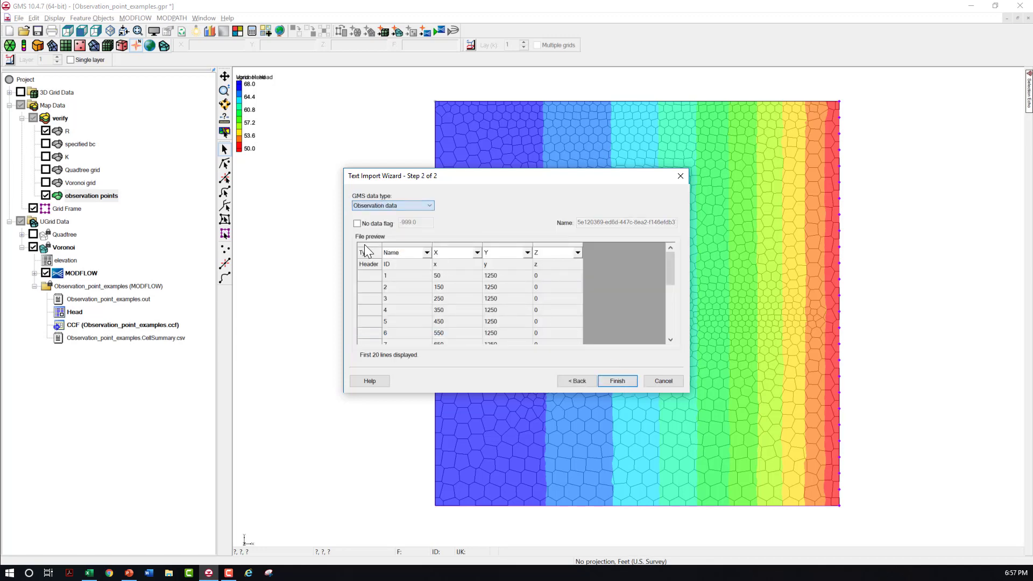
{"action": "left_click", "coordinate": [617, 380]}
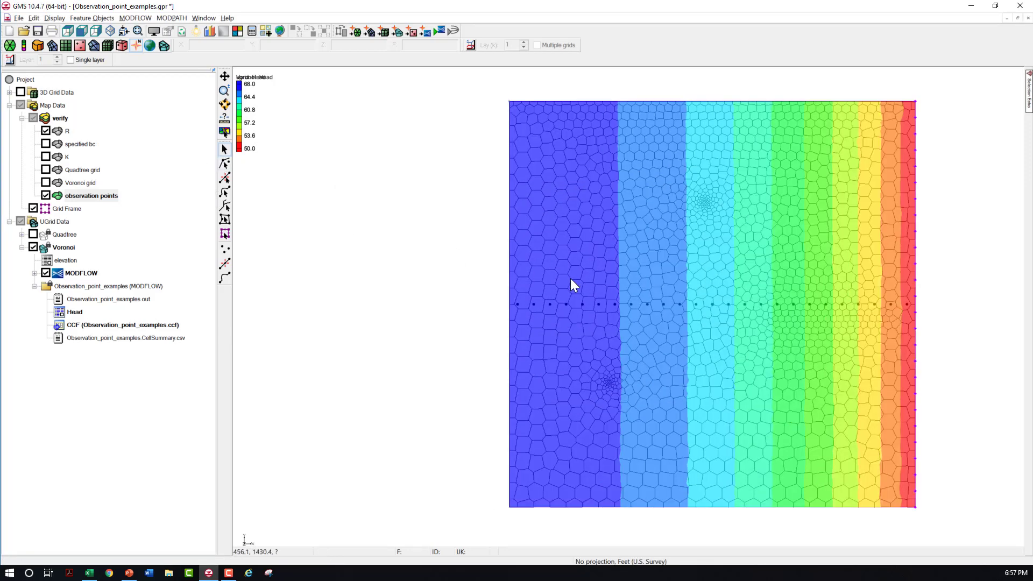
- Select the whole row of imported points and set the type of all of them to obs. pt
{"action": "left_click_drag", "start_coordinate": [470, 283], "coordinate": [975, 347]}
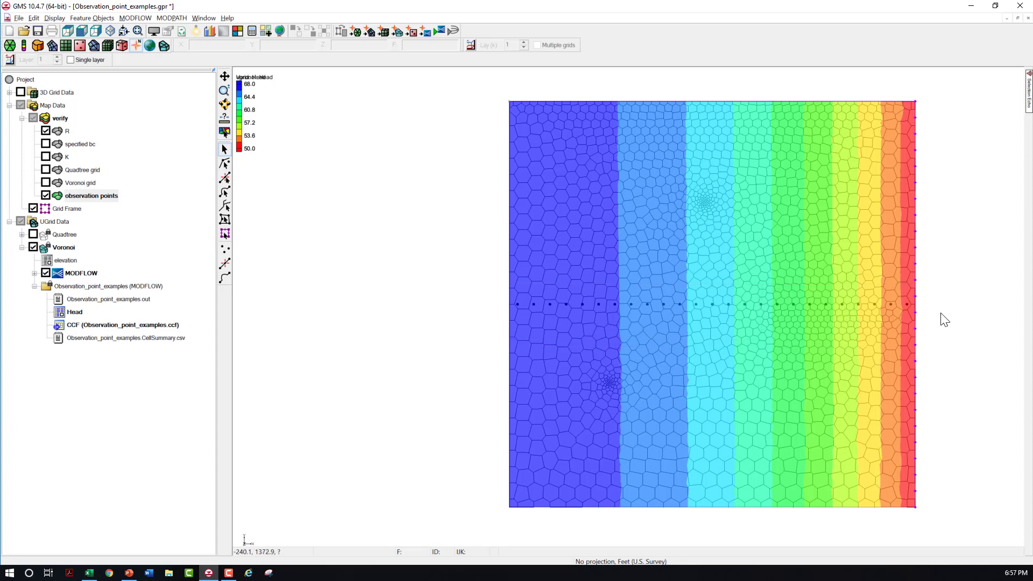
{"action": "right_click", "coordinate": [907, 305]}
{"action": "left_click", "coordinate": [913, 308]}
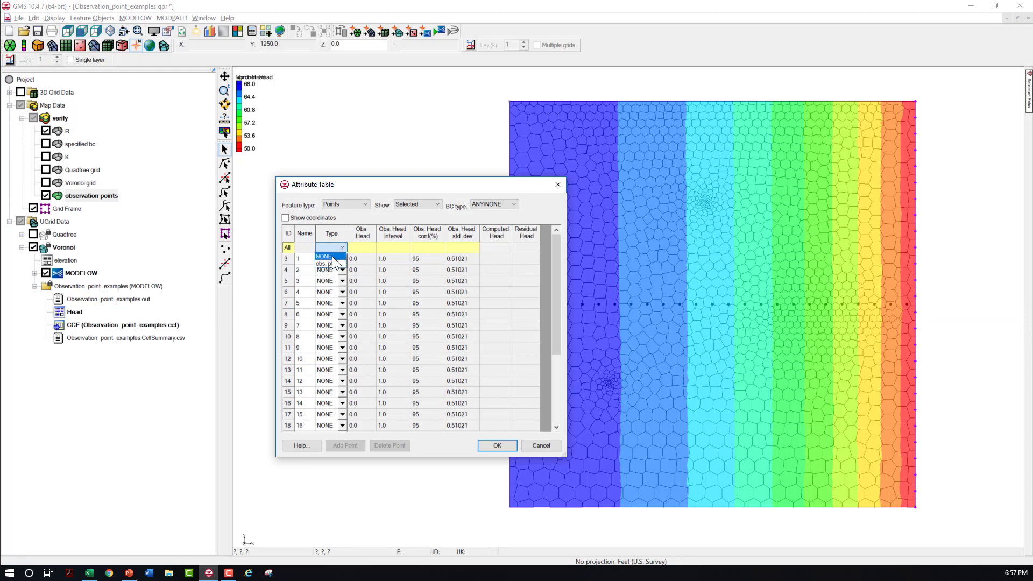
{"action": "left_click", "coordinate": [328, 263]}
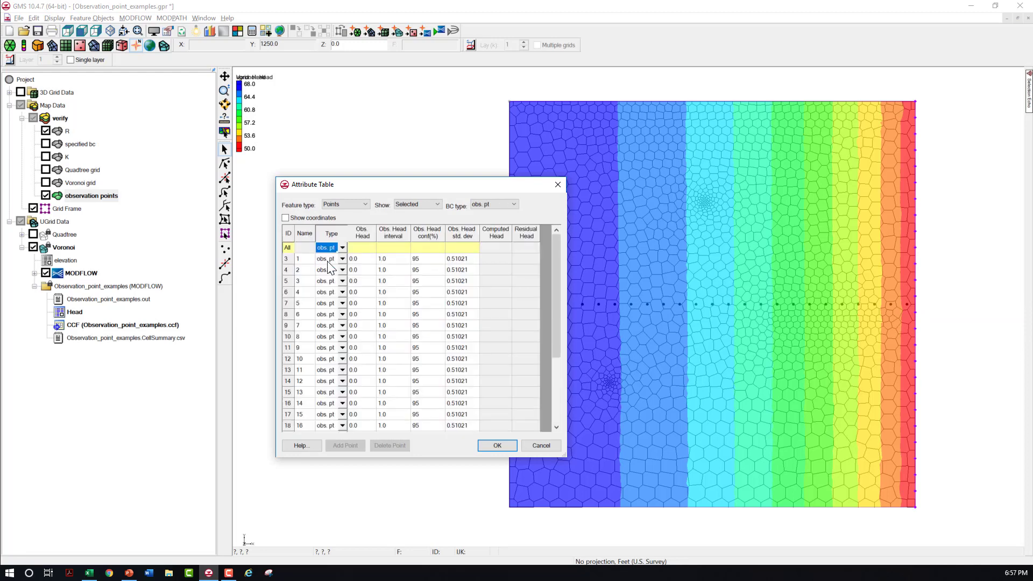
{"action": "left_click", "coordinate": [511, 442]}
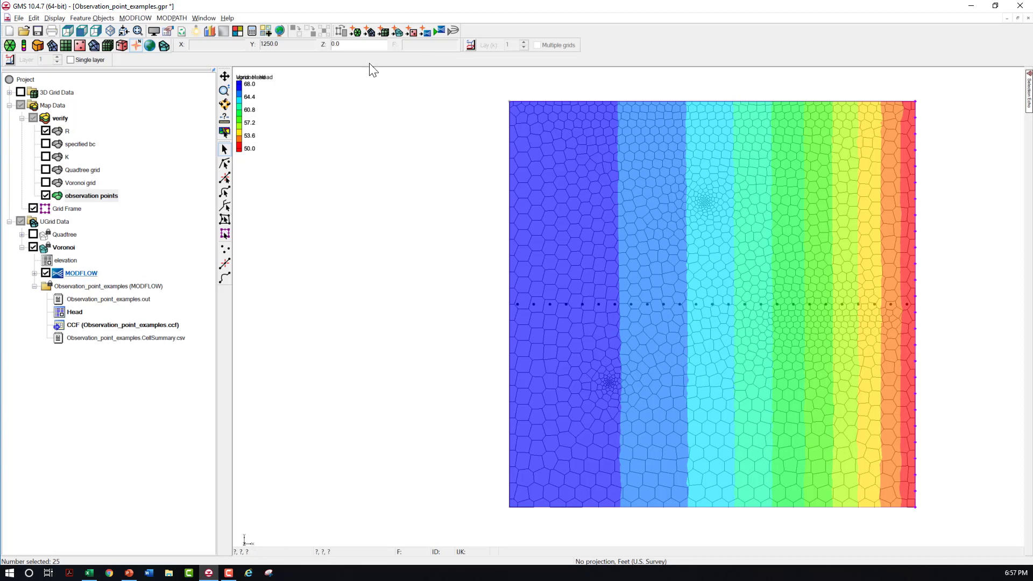
- Map all applicable coverages to the Voronoi MODFLOW model and check that its MODFLOW-USG observations list the imported points as wells
{"action": "left_click", "coordinate": [429, 32]}
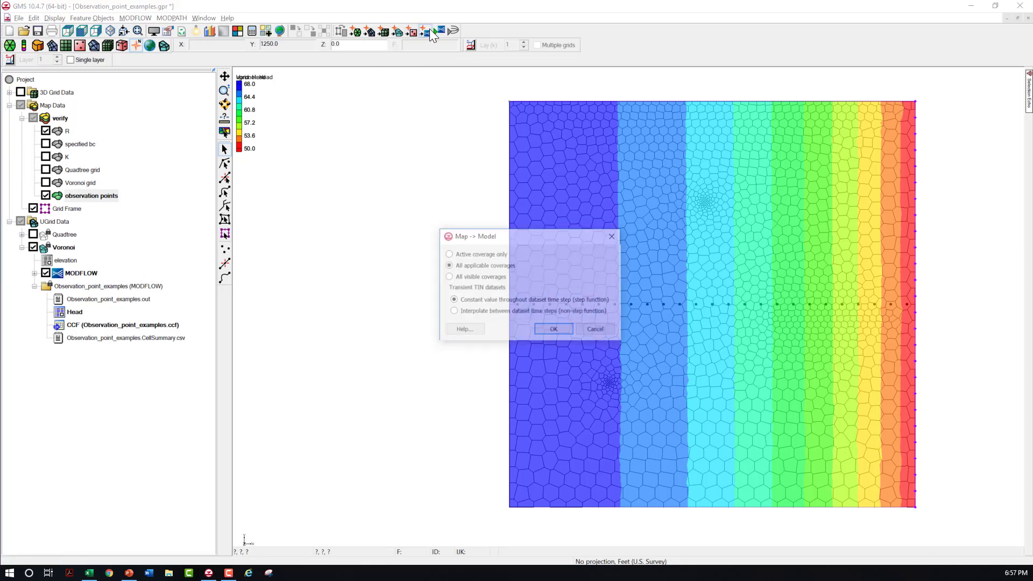
{"action": "left_click", "coordinate": [554, 329]}
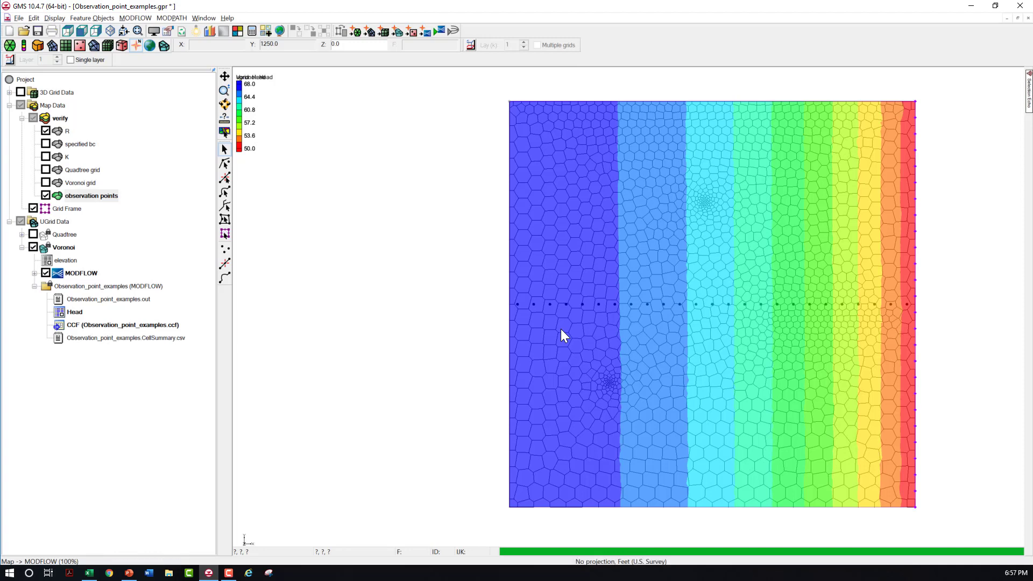
{"action": "left_click", "coordinate": [135, 17]}
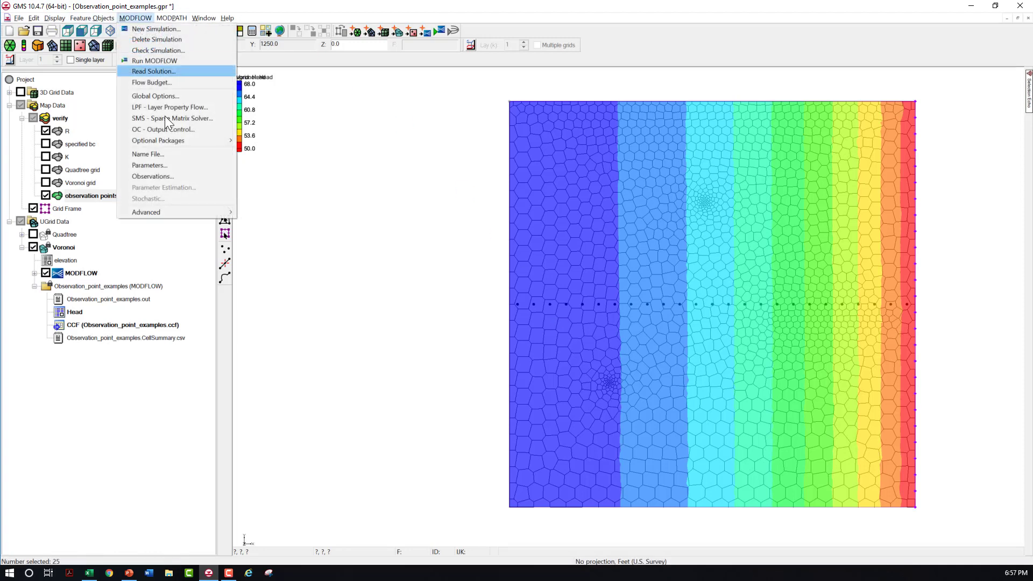
{"action": "left_click", "coordinate": [169, 176]}
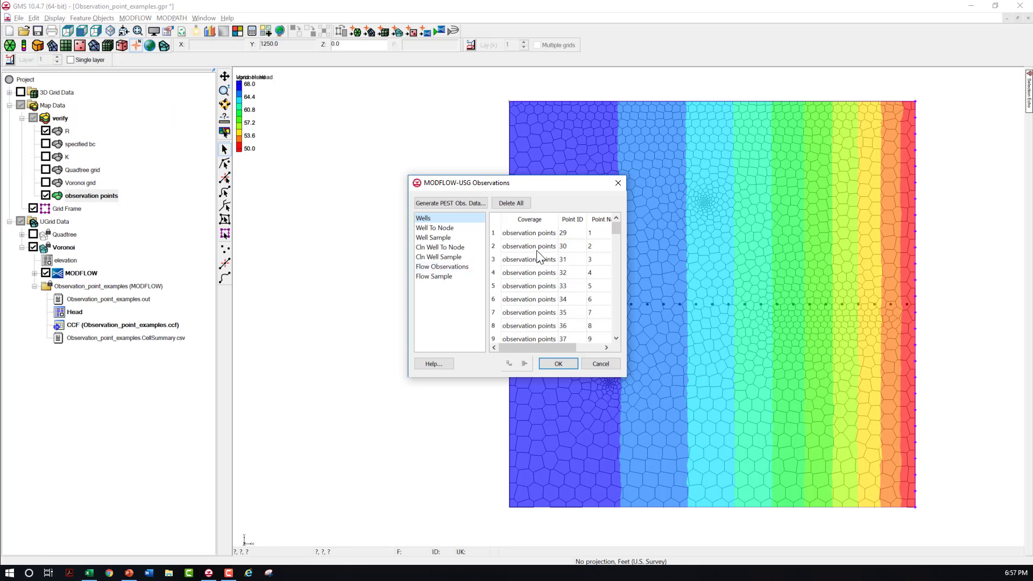
{"action": "left_click", "coordinate": [558, 363]}
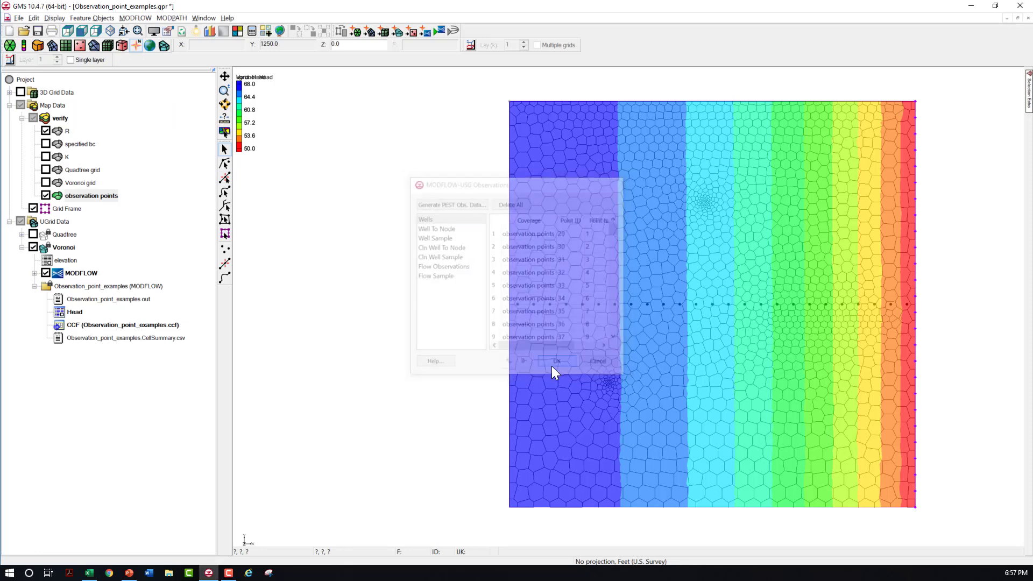
- Save the project, rerun MODFLOW on the Voronoi grid with the imported observation points, and read in the solution
{"action": "left_click", "coordinate": [439, 31]}
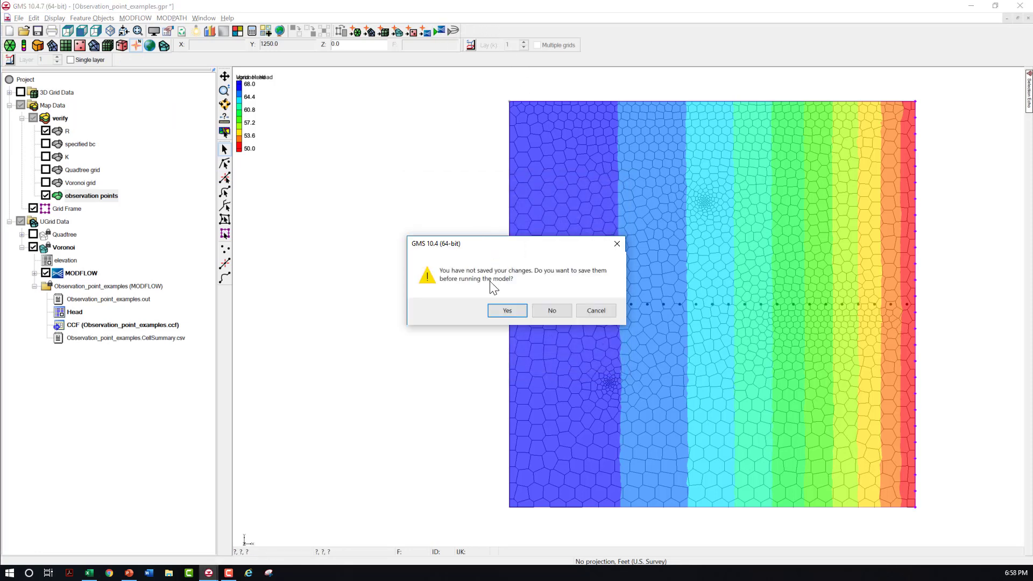
{"action": "left_click", "coordinate": [500, 310]}
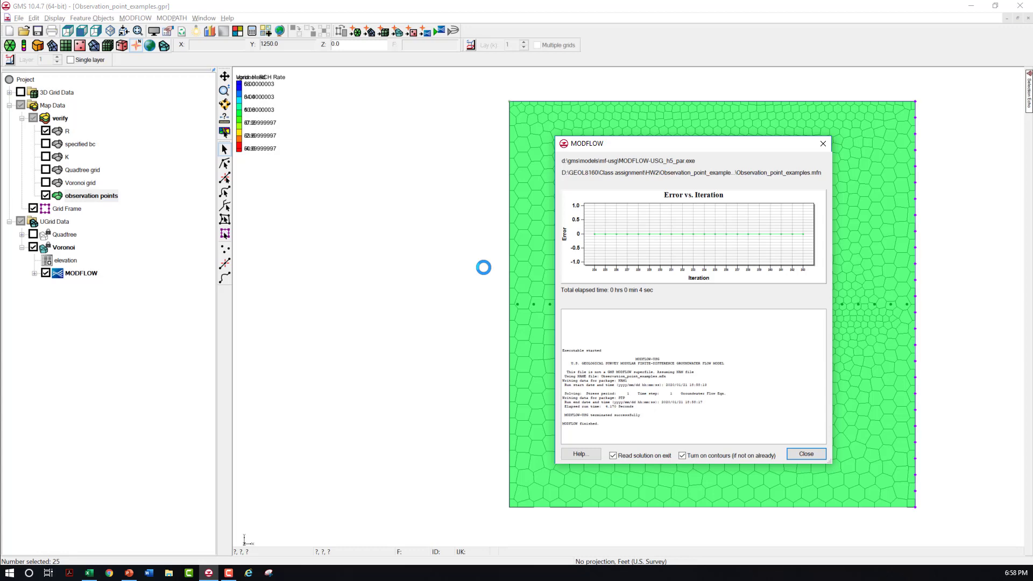
{"action": "key", "text": "Return"}
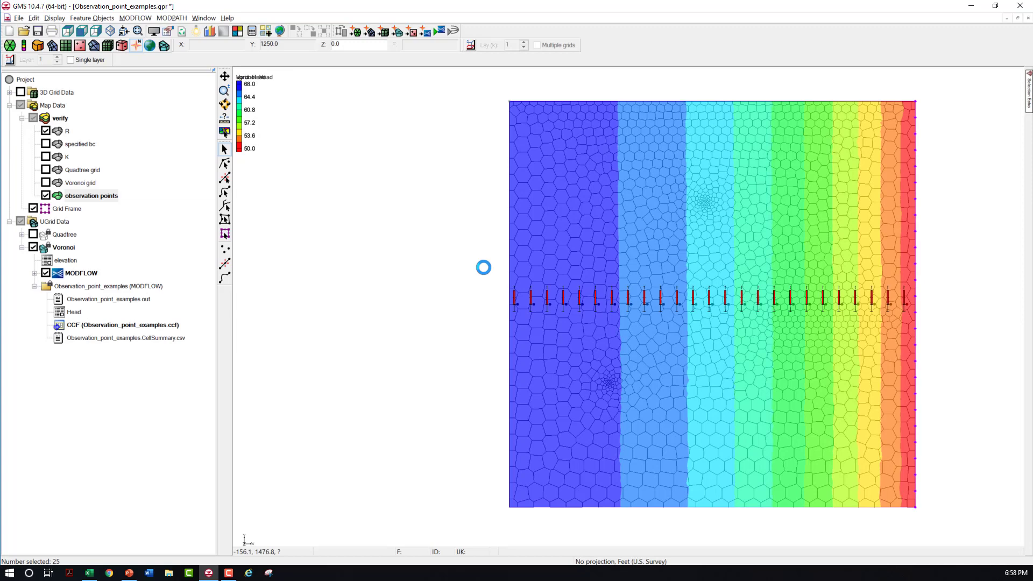
- Open the attribute table for the row of observation points and copy the computed heads of points 1 through 25
{"action": "double_click", "coordinate": [905, 302]}
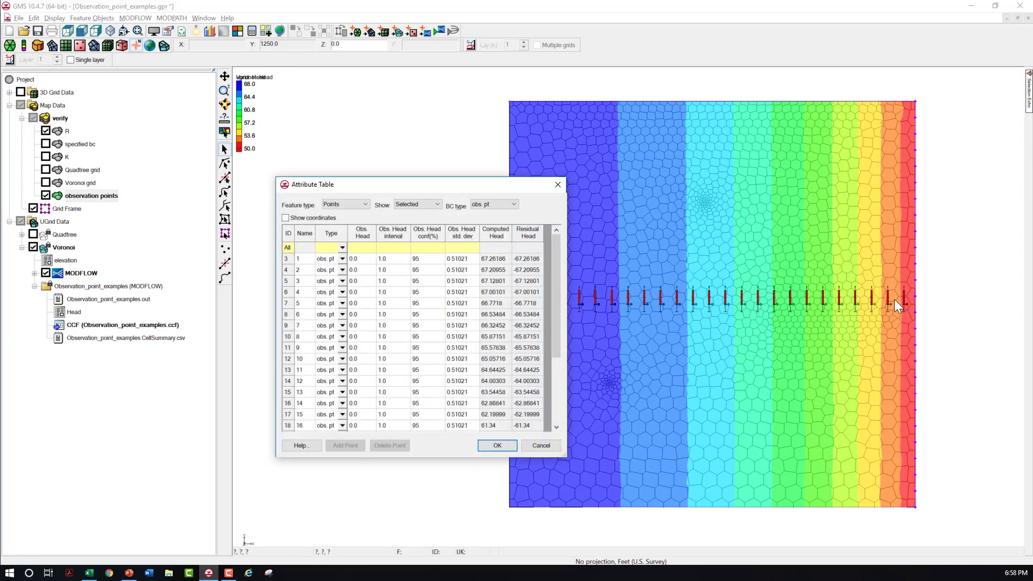
{"action": "left_click", "coordinate": [495, 259]}
{"action": "scroll", "coordinate": [496, 262], "scroll_direction": "down", "scroll_amount": 3}
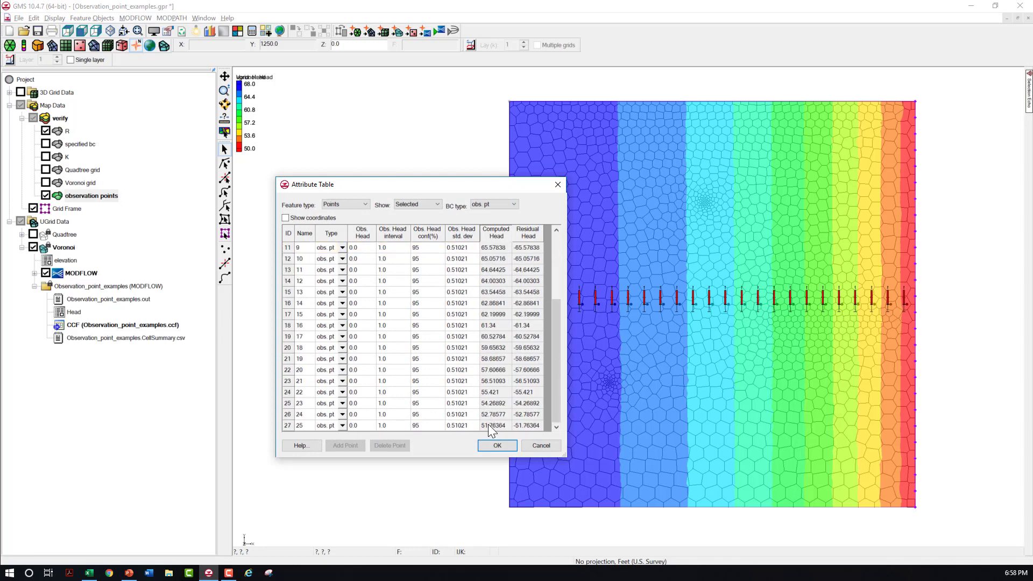
{"action": "left_click", "coordinate": [492, 425], "text": "shift"}
{"action": "right_click", "coordinate": [492, 420]}
{"action": "left_click", "coordinate": [512, 433]}
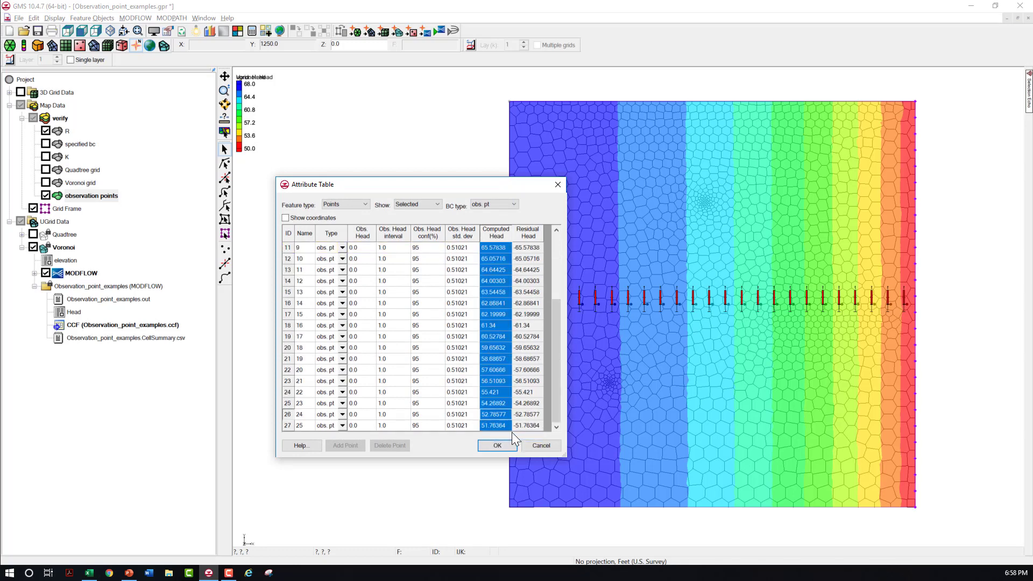
- Paste the computed heads into the Head_Voronoi column of Excel's Sheet3 starting at G3, then return to GMS and close the attribute table
{"action": "key", "text": "alt+Tab"}
{"action": "left_click", "coordinate": [248, 143]}
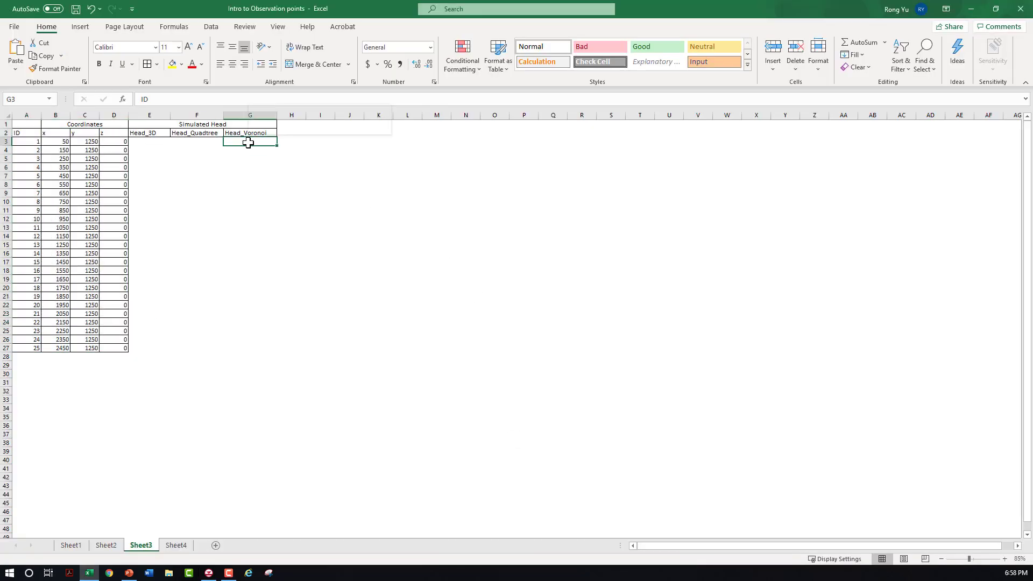
{"action": "right_click", "coordinate": [248, 141]}
{"action": "left_click", "coordinate": [279, 202]}
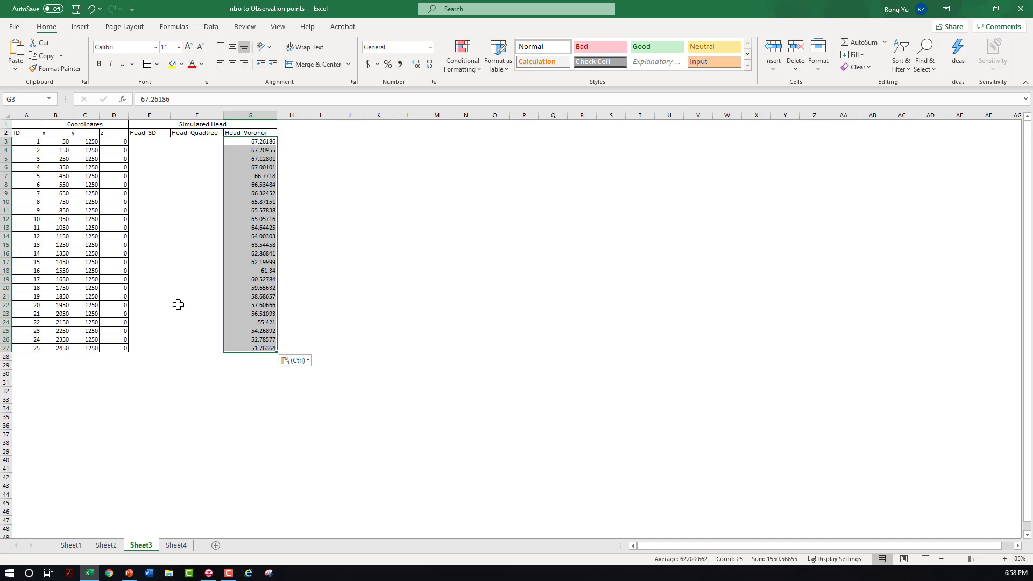
{"action": "key", "text": "alt+Tab"}
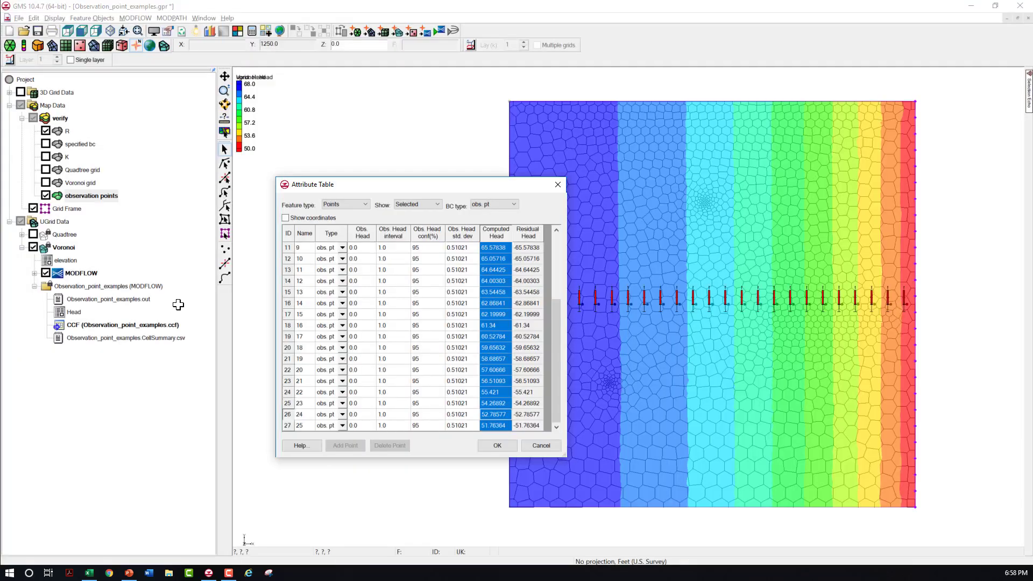
{"action": "left_click", "coordinate": [556, 187]}
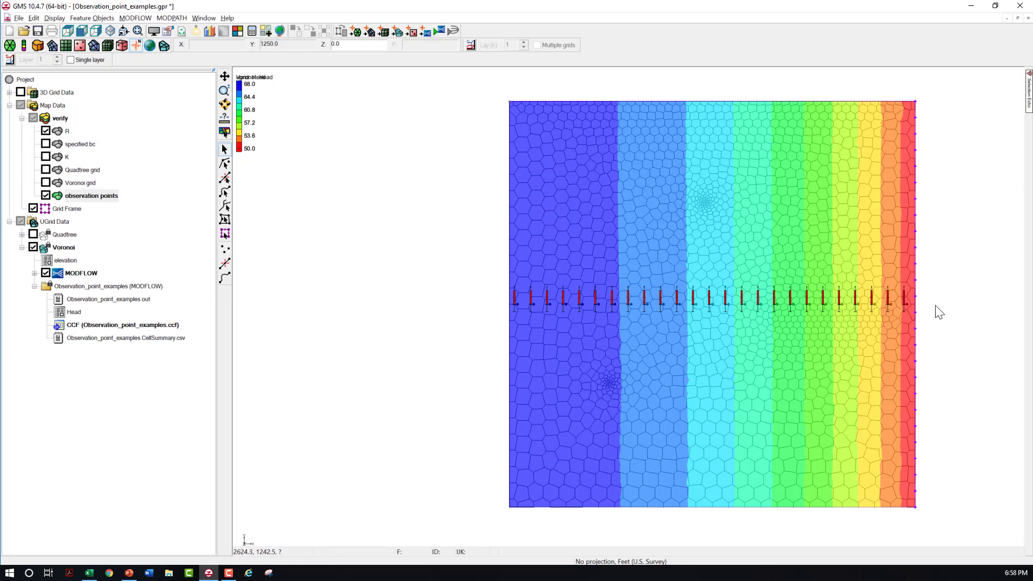
- Draw a steep straight arc in the observation points coverage, crossing the row of observation points from upper right to lower left
{"action": "left_click", "coordinate": [225, 277]}
{"action": "left_click", "coordinate": [777, 155]}
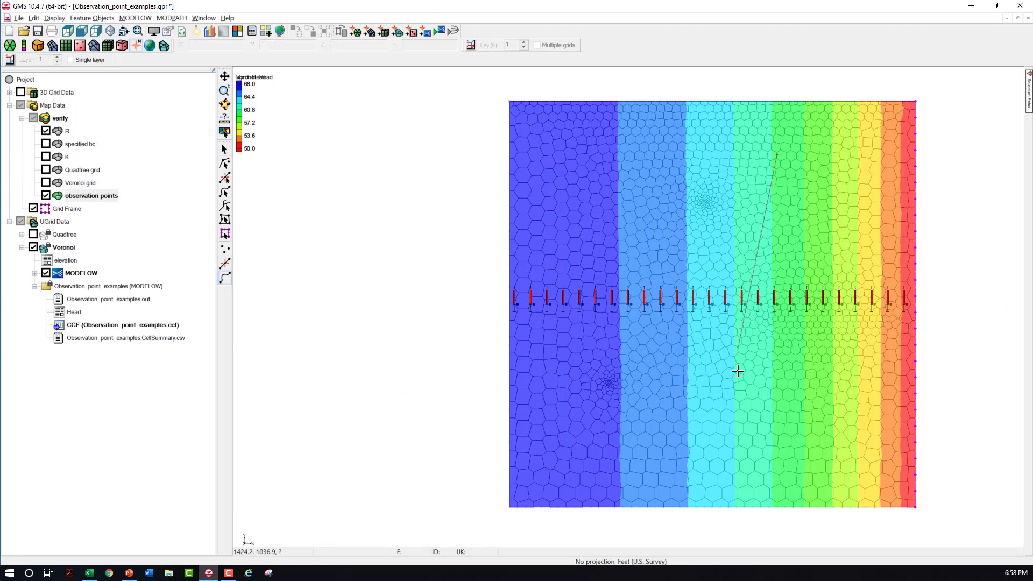
{"action": "left_click", "coordinate": [735, 451]}
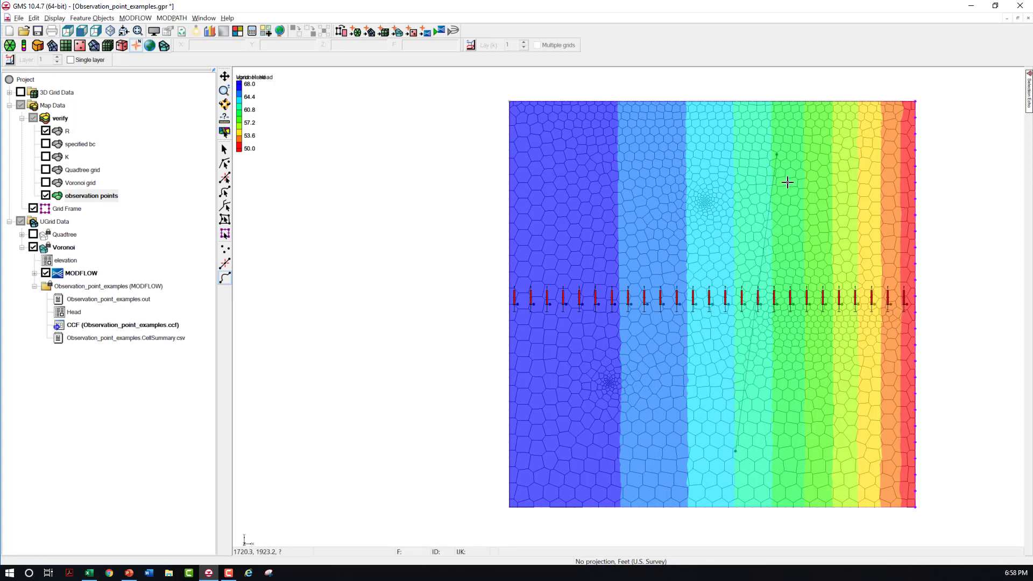
- Delete all feature objects in the observation points coverage
{"action": "left_click", "coordinate": [223, 150]}
{"action": "key", "text": "ctrl+a"}
{"action": "key", "text": "Delete"}
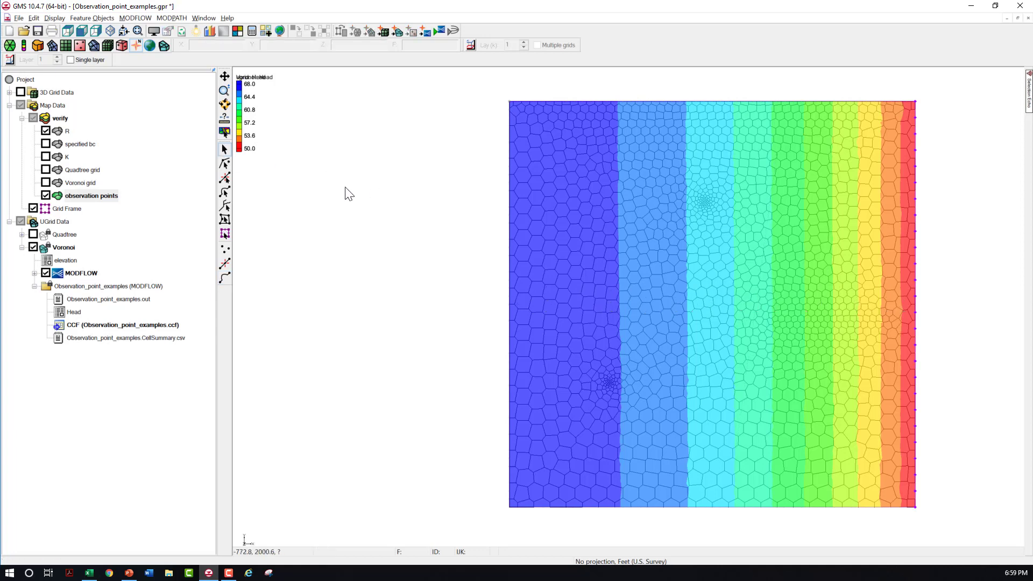
- Create a new coverage named Cross-section under the verify conceptual model
{"action": "right_click", "coordinate": [67, 122]}
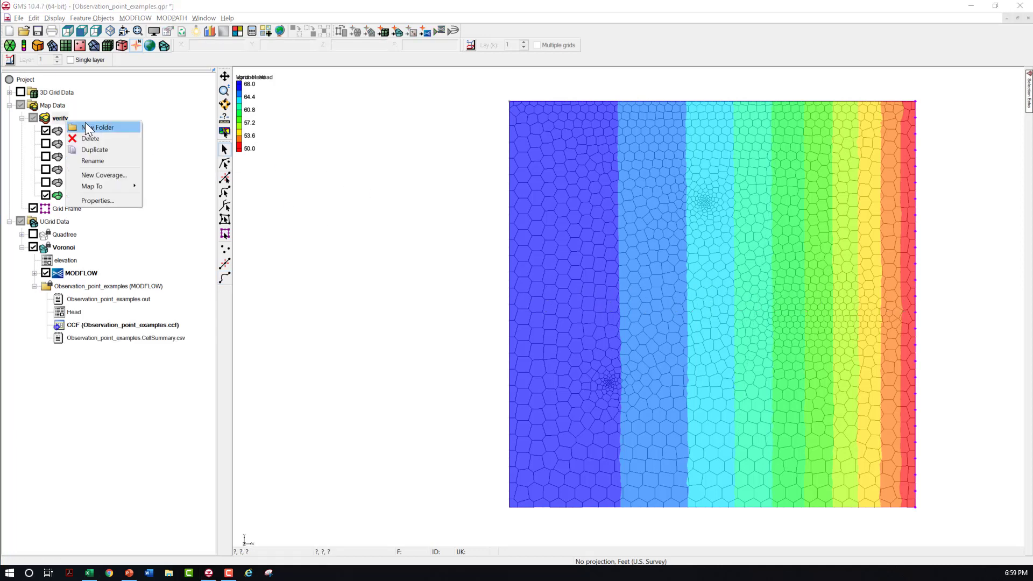
{"action": "left_click", "coordinate": [104, 174]}
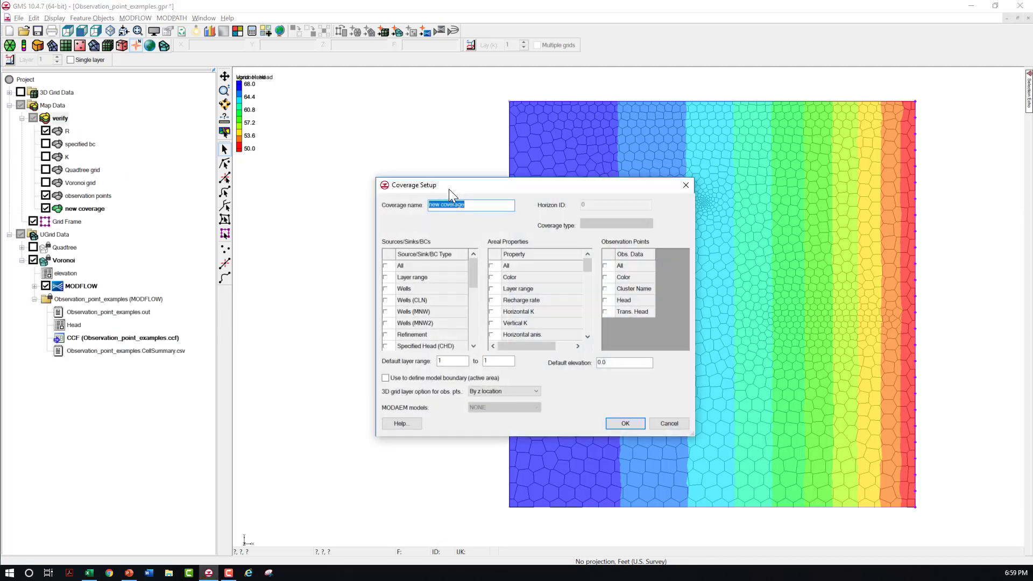
{"action": "type", "text": "Cross-section"}
{"action": "key", "text": "Return"}
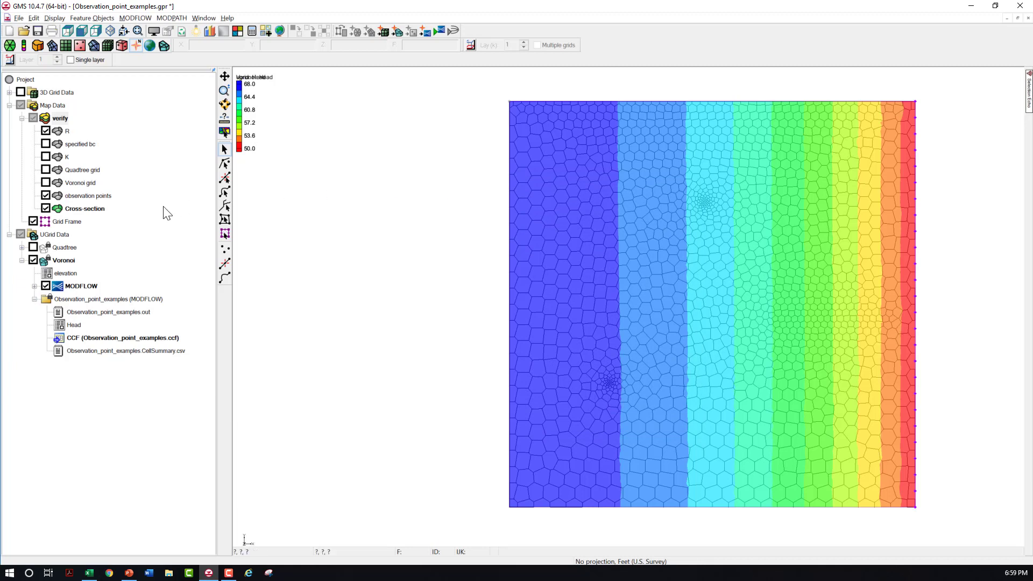
- Draw a straight arc in the Cross-section coverage between the Voronoi grid's two refined areas, from about (1216.4, 1885.7) to (610.8, 756.2)
{"action": "left_click", "coordinate": [86, 209]}
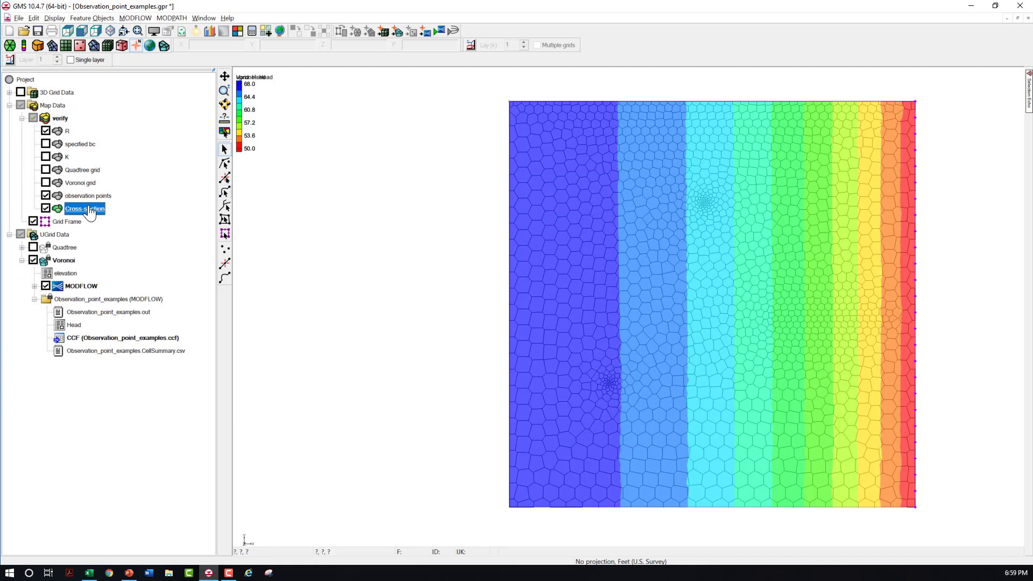
{"action": "left_click", "coordinate": [226, 277]}
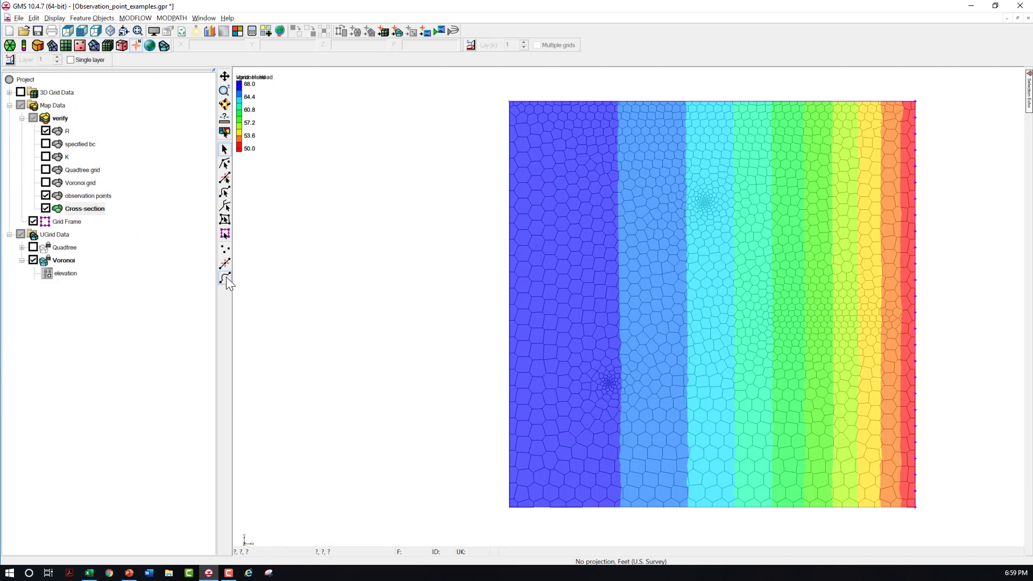
{"action": "left_click", "coordinate": [706, 201]}
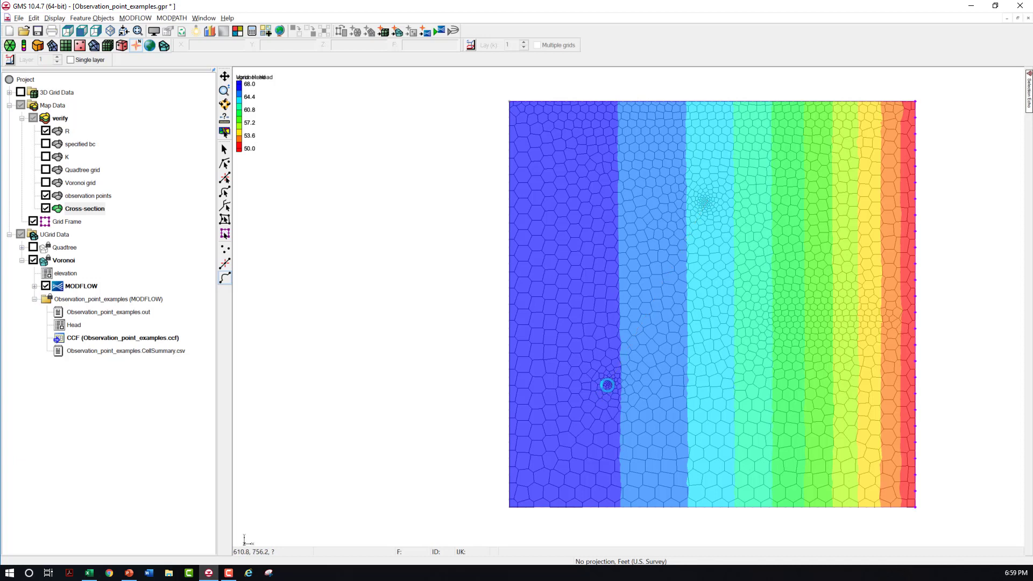
{"action": "double_click", "coordinate": [609, 384]}
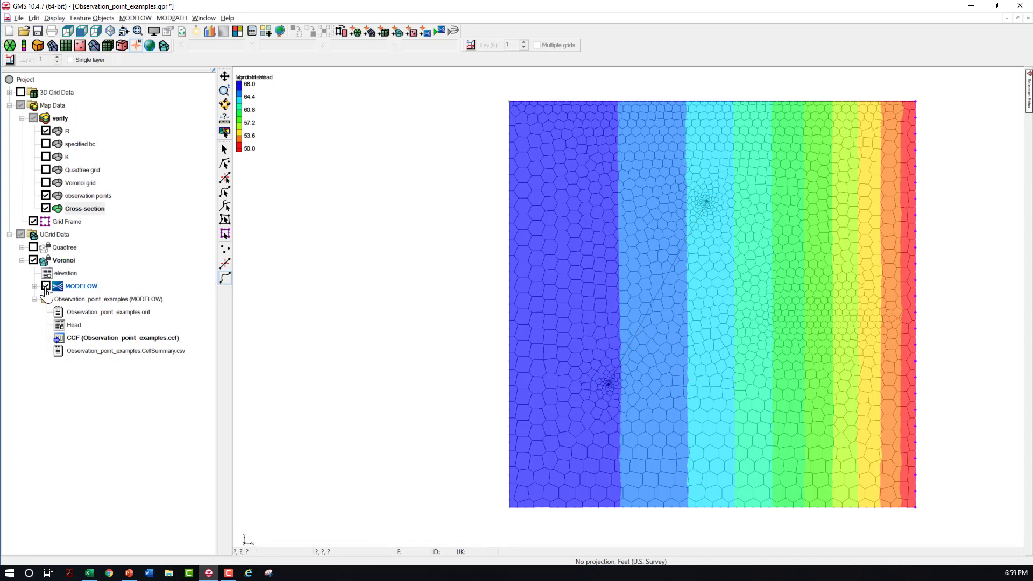
- Hide the Voronoi grid and redistribute the vertices along the cross-section arc at an even specified spacing
{"action": "left_click", "coordinate": [33, 261]}
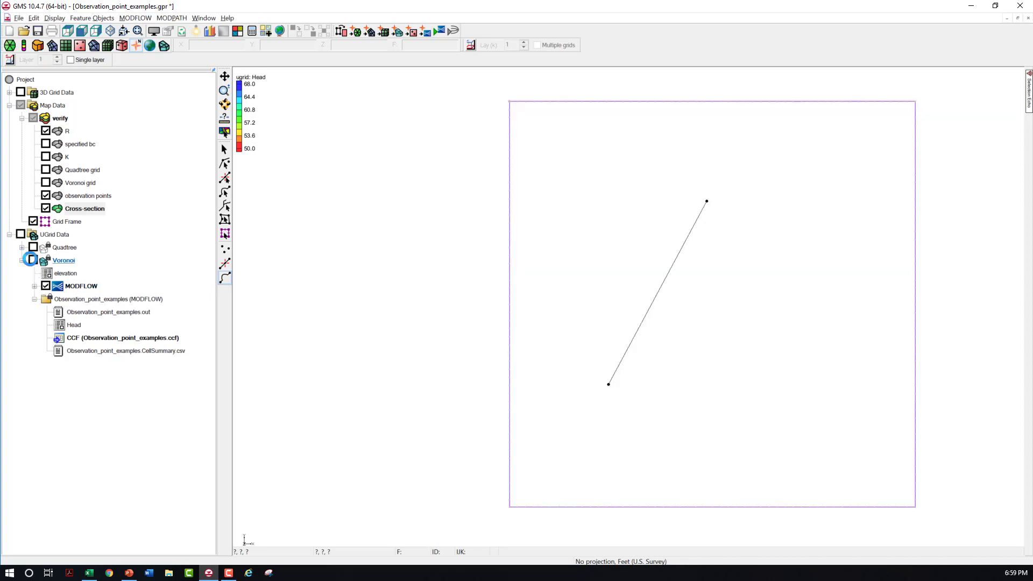
{"action": "left_click", "coordinate": [224, 149]}
{"action": "left_click", "coordinate": [553, 184]}
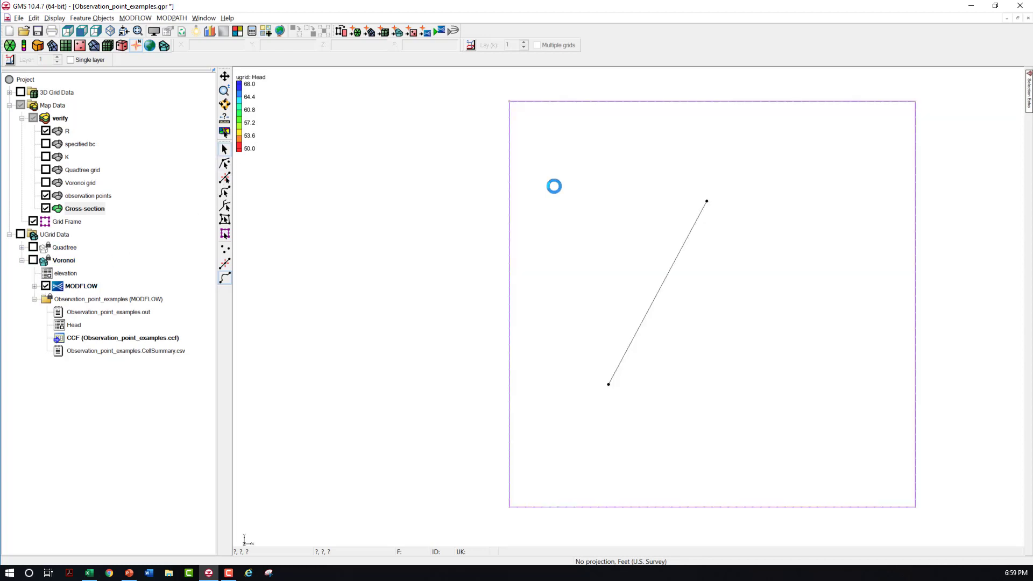
{"action": "right_click", "coordinate": [698, 221]}
{"action": "left_click", "coordinate": [723, 238]}
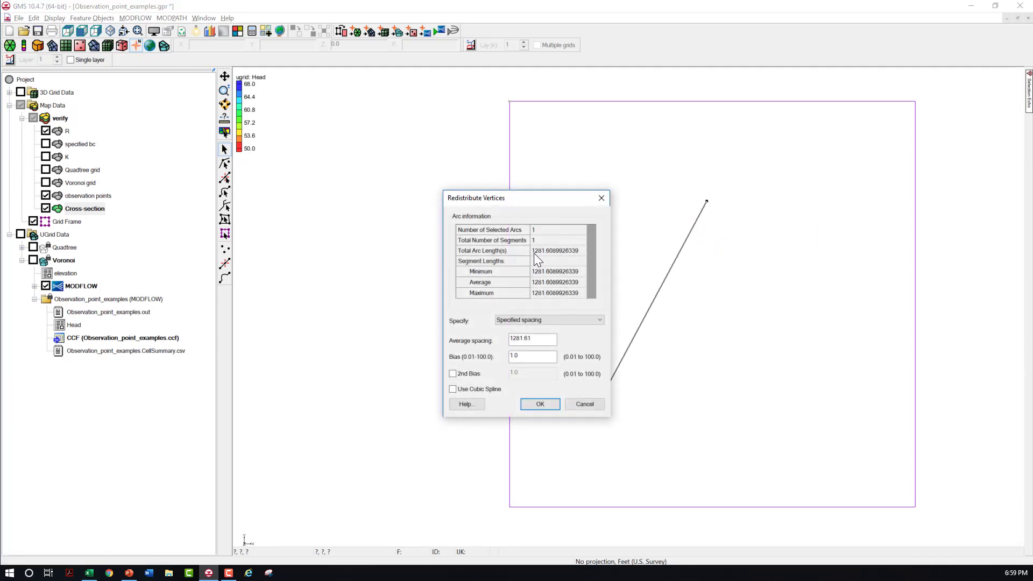
{"action": "left_click_drag", "start_coordinate": [547, 337], "coordinate": [481, 335]}
{"action": "type", "text": "75"}
{"action": "key", "text": "Return"}
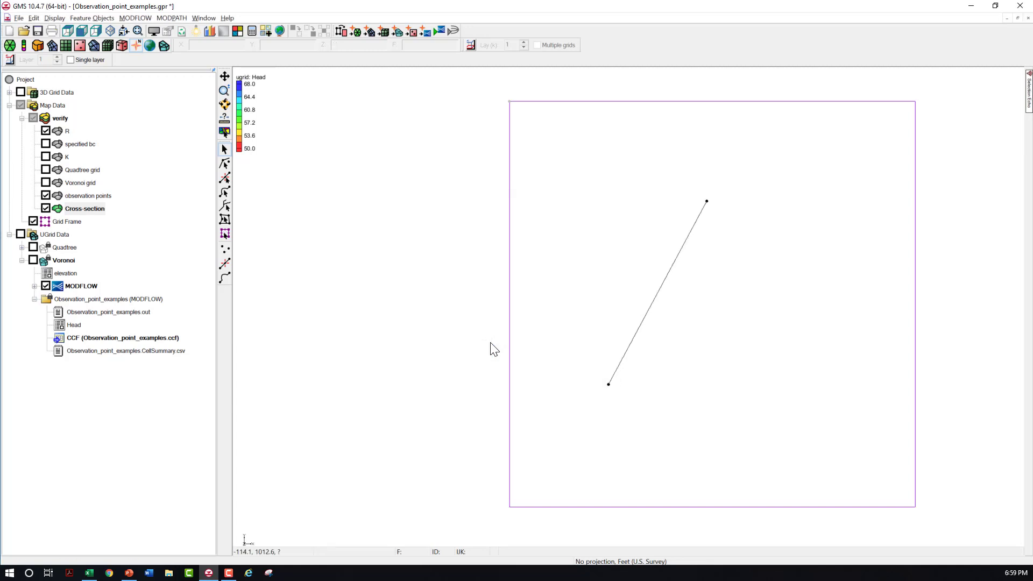
- Split the cross-section arc near its middle by placing a point on it at about (919.6, 1332.1)
{"action": "left_click", "coordinate": [225, 179]}
{"action": "left_click", "coordinate": [225, 249]}
{"action": "left_click", "coordinate": [659, 291]}
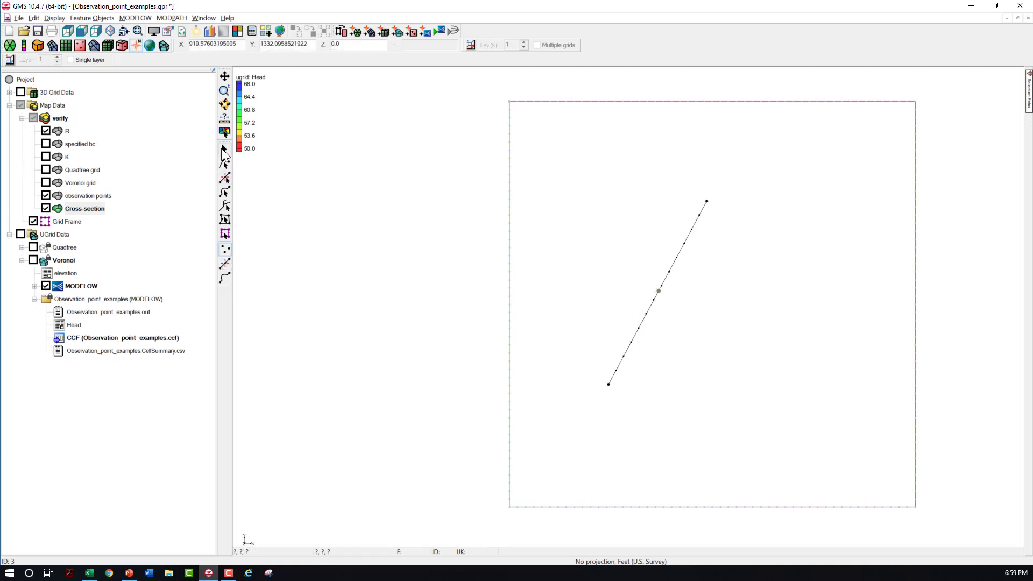
- Redistribute the vertices of the lower half of the split arc with an average spacing of 50
{"action": "left_click", "coordinate": [654, 306]}
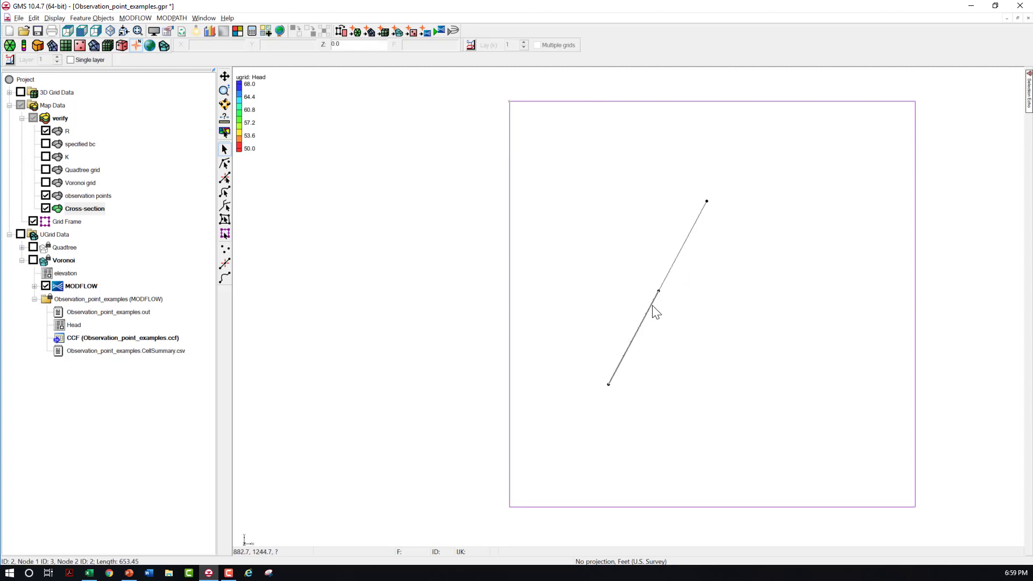
{"action": "right_click", "coordinate": [654, 307]}
{"action": "left_click", "coordinate": [675, 321]}
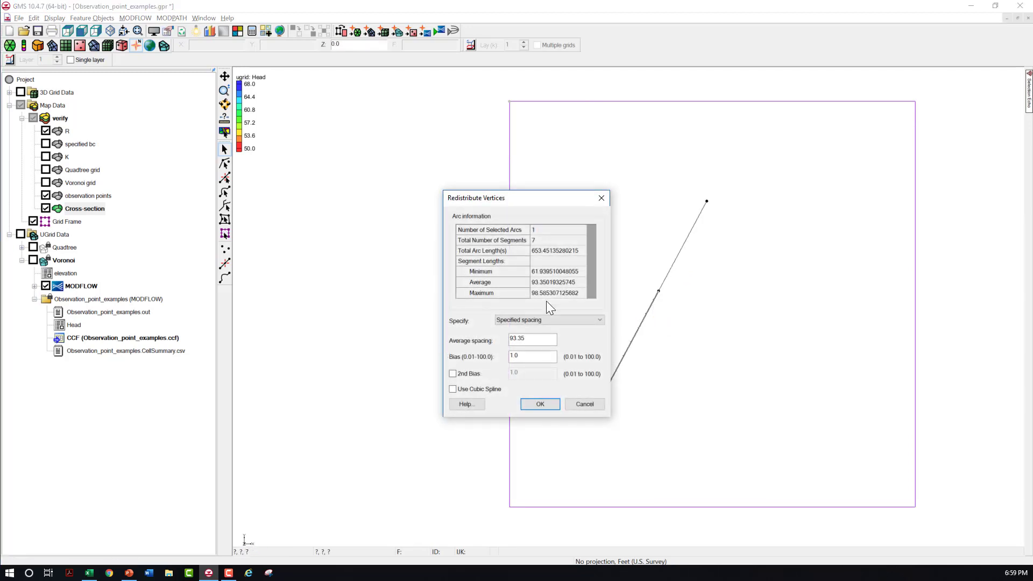
{"action": "double_click", "coordinate": [530, 338]}
{"action": "type", "text": "50"}
{"action": "left_click", "coordinate": [539, 403]}
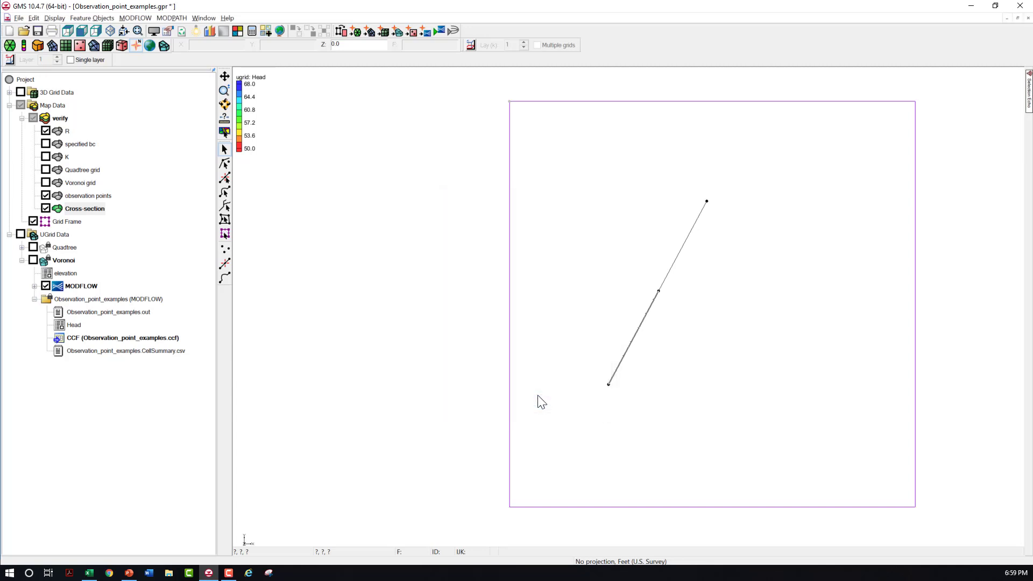
- Add two extra vertices to the upper arc, at about (1104.7, 1677.4) and (1049.4, 1574.2)
{"action": "scroll", "coordinate": [540, 399], "scroll_direction": "up", "scroll_amount": 1}
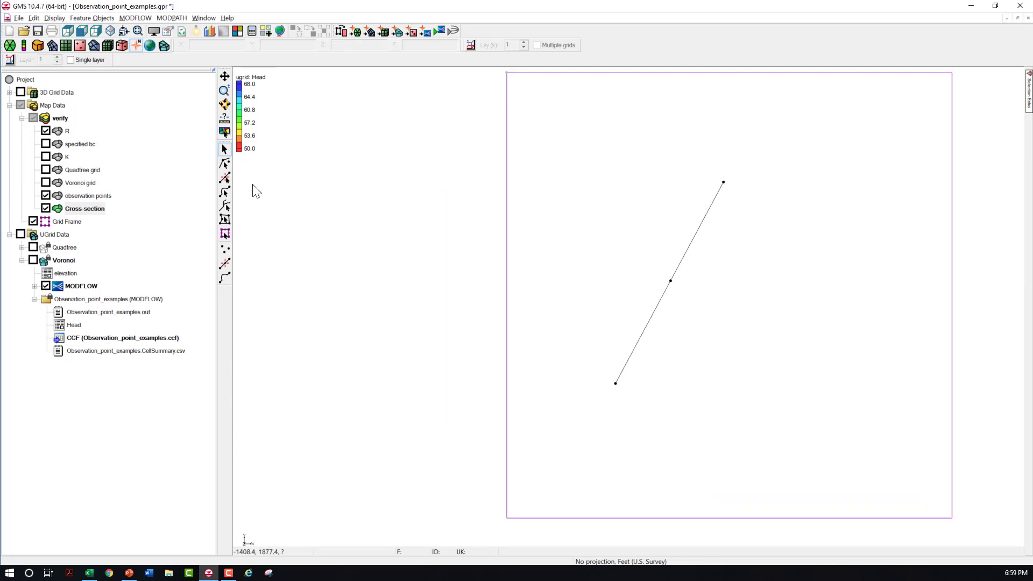
{"action": "left_click", "coordinate": [225, 177]}
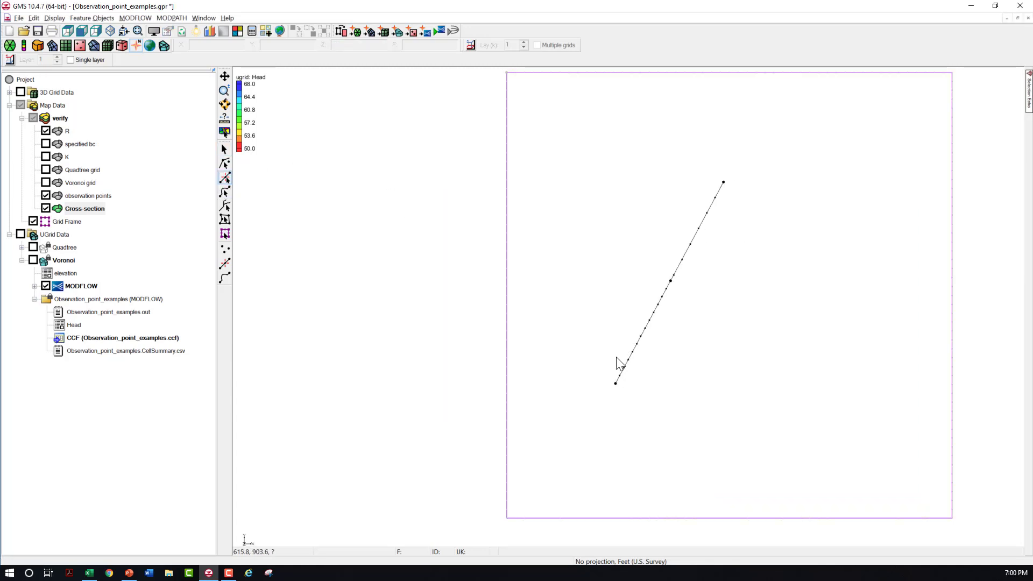
{"action": "left_click", "coordinate": [225, 263]}
{"action": "left_click", "coordinate": [703, 219]}
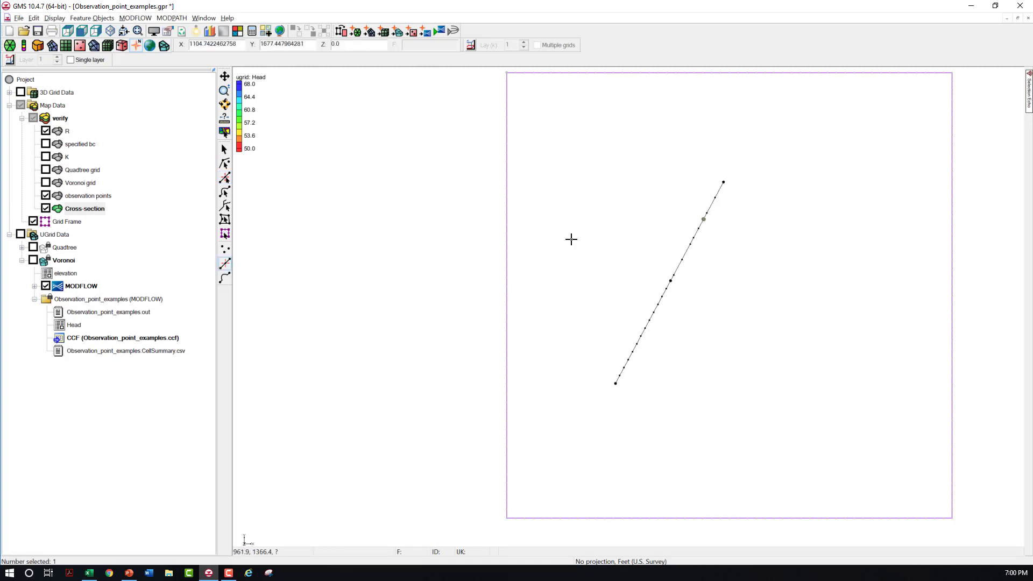
- Select all vertices of both cross-section arcs and convert them to nodes
{"action": "left_click", "coordinate": [225, 179]}
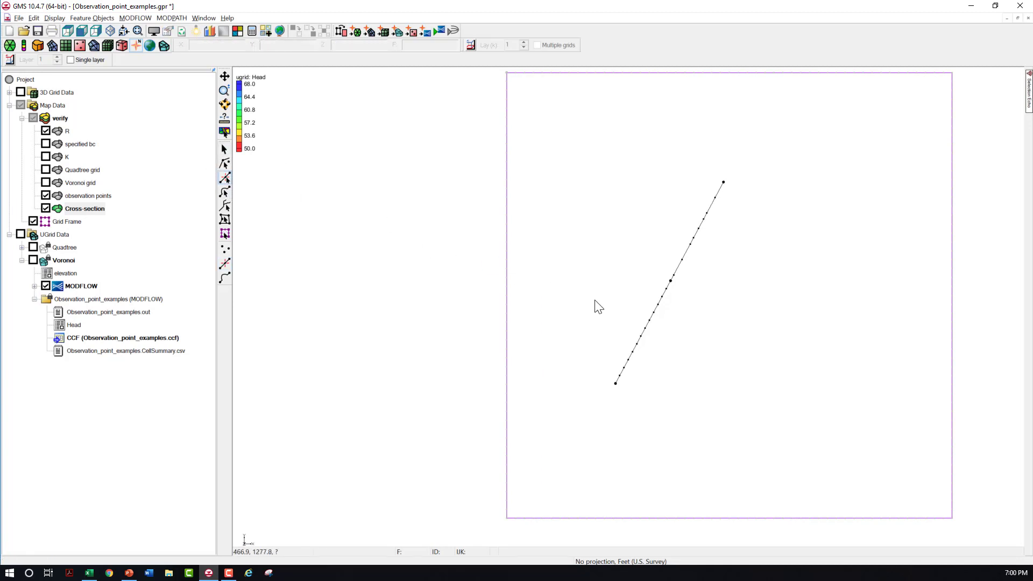
{"action": "left_click", "coordinate": [619, 379]}
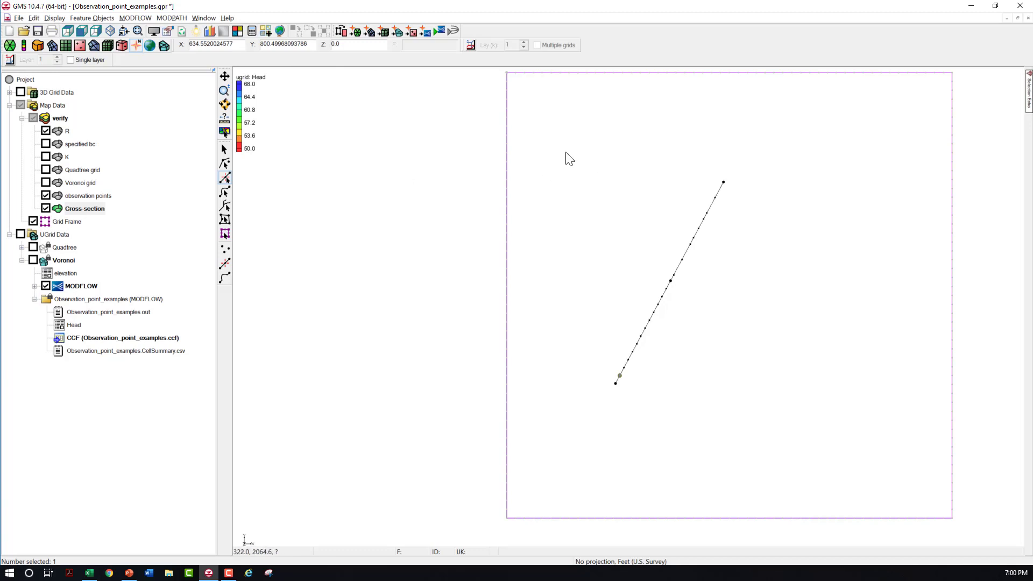
{"action": "left_click_drag", "start_coordinate": [565, 151], "coordinate": [756, 435]}
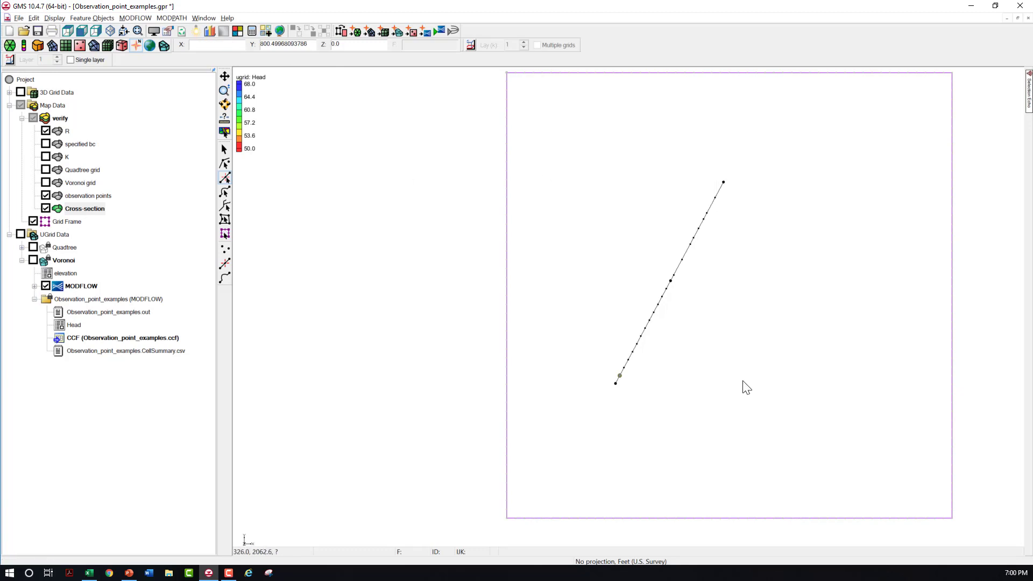
{"action": "right_click", "coordinate": [640, 339]}
{"action": "left_click", "coordinate": [657, 341]}
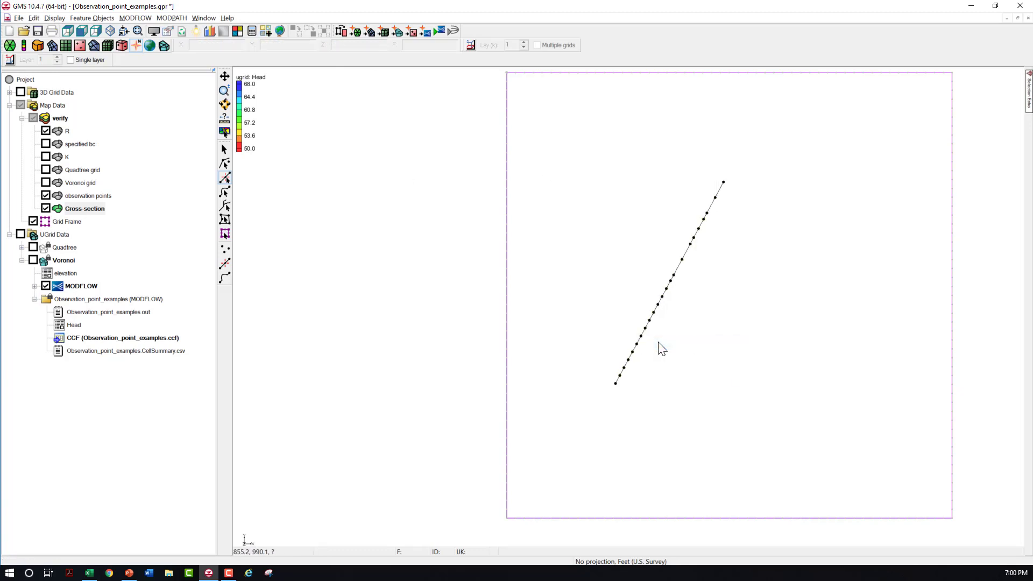
- Open the attribute table for all cross-section nodes and copy the X, Y and Z coordinates of nodes 1 through 23
{"action": "left_click", "coordinate": [224, 162]}
{"action": "left_click_drag", "start_coordinate": [577, 152], "coordinate": [770, 460]}
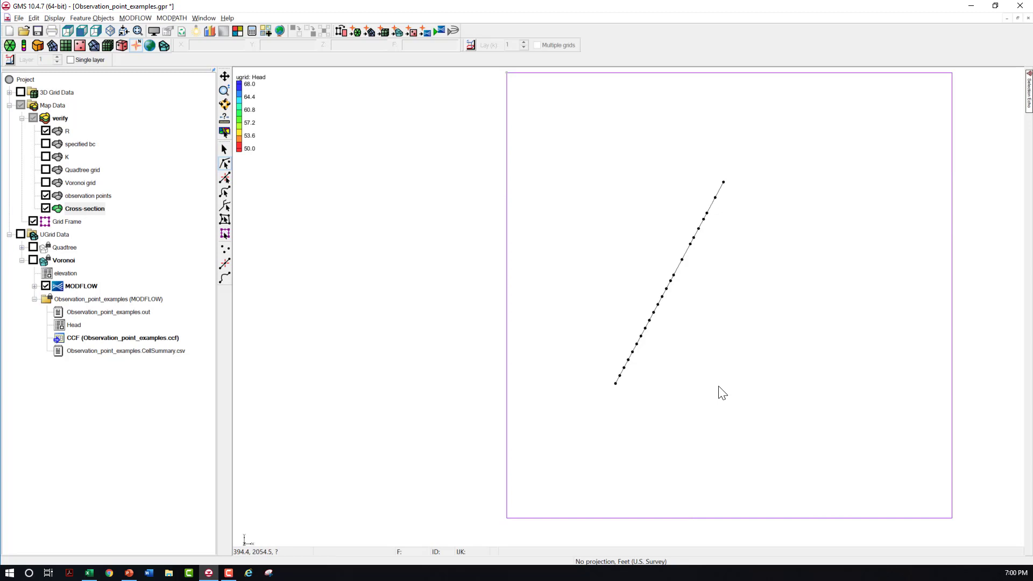
{"action": "double_click", "coordinate": [637, 343]}
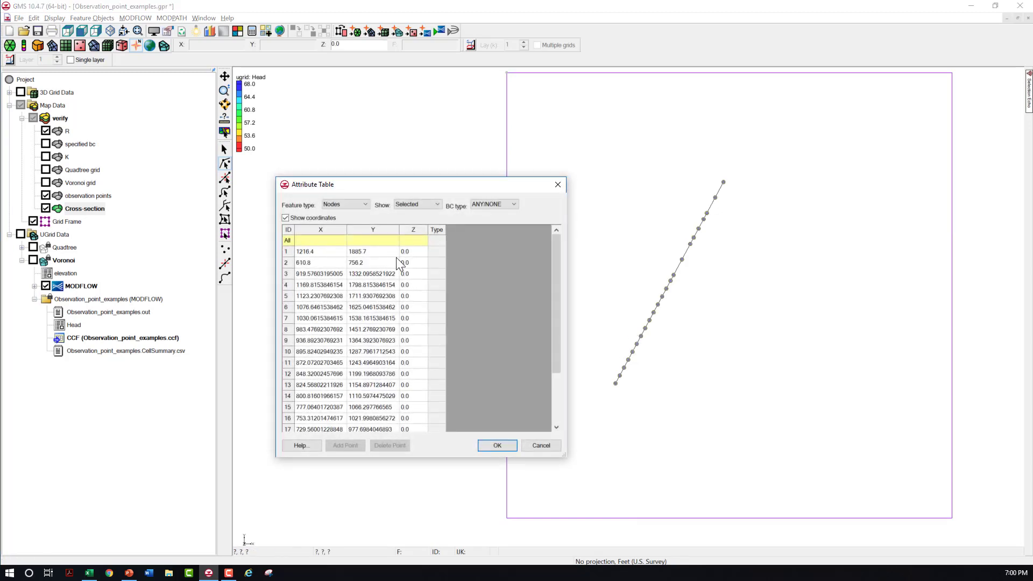
{"action": "left_click_drag", "start_coordinate": [332, 256], "coordinate": [414, 406]}
{"action": "right_click", "coordinate": [414, 401]}
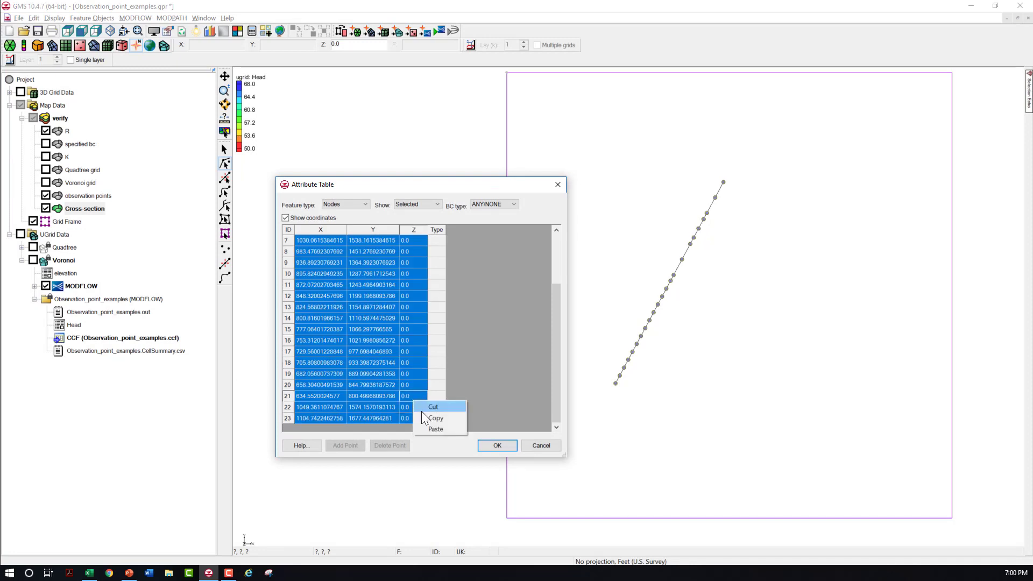
{"action": "left_click", "coordinate": [425, 417]}
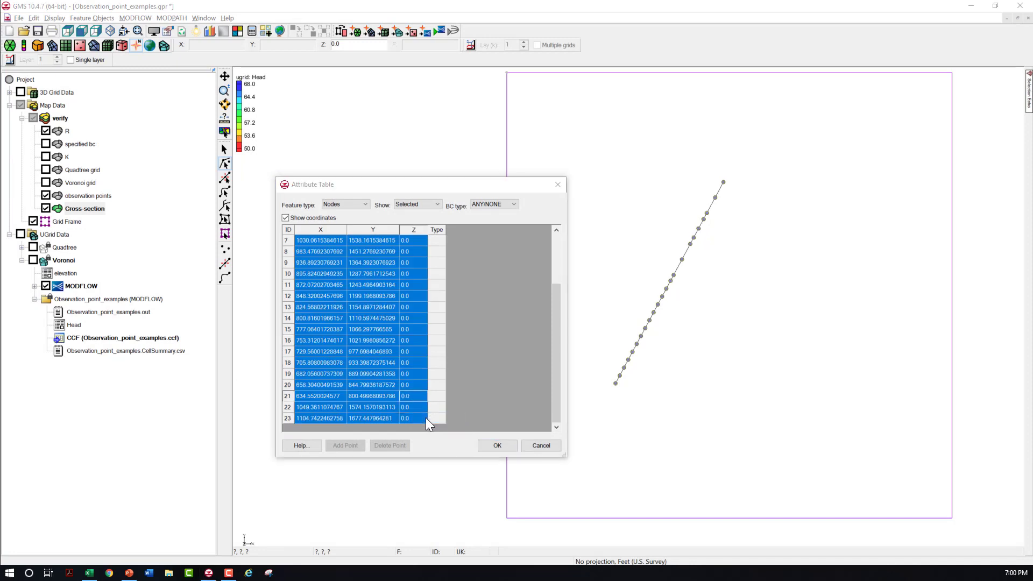
- Switch to Excel and paste the node coordinates into Sheet4 starting at B3
{"action": "key", "text": "alt+Tab"}
{"action": "left_click", "coordinate": [169, 547]}
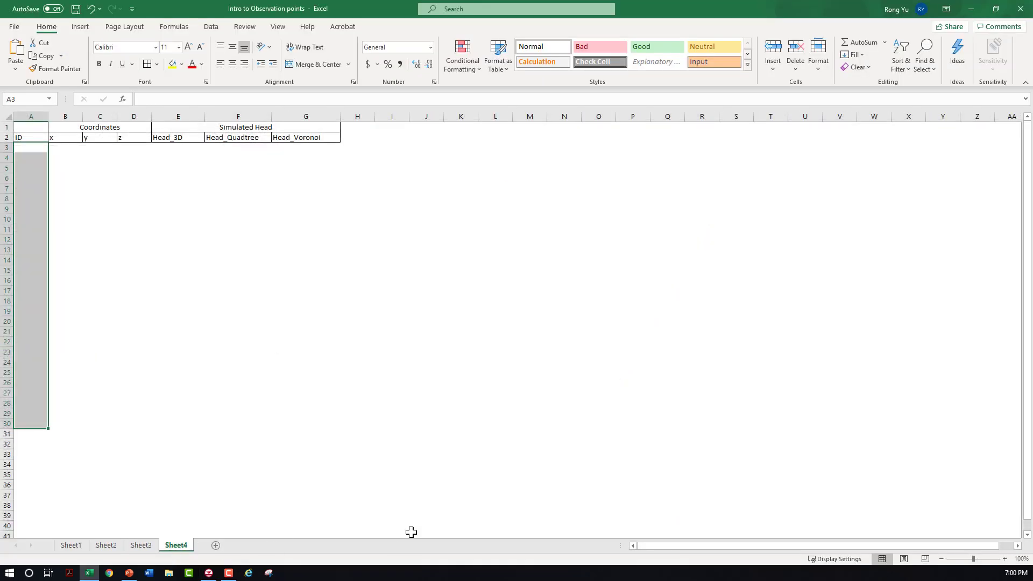
{"action": "left_click", "coordinate": [55, 149]}
{"action": "right_click", "coordinate": [55, 149]}
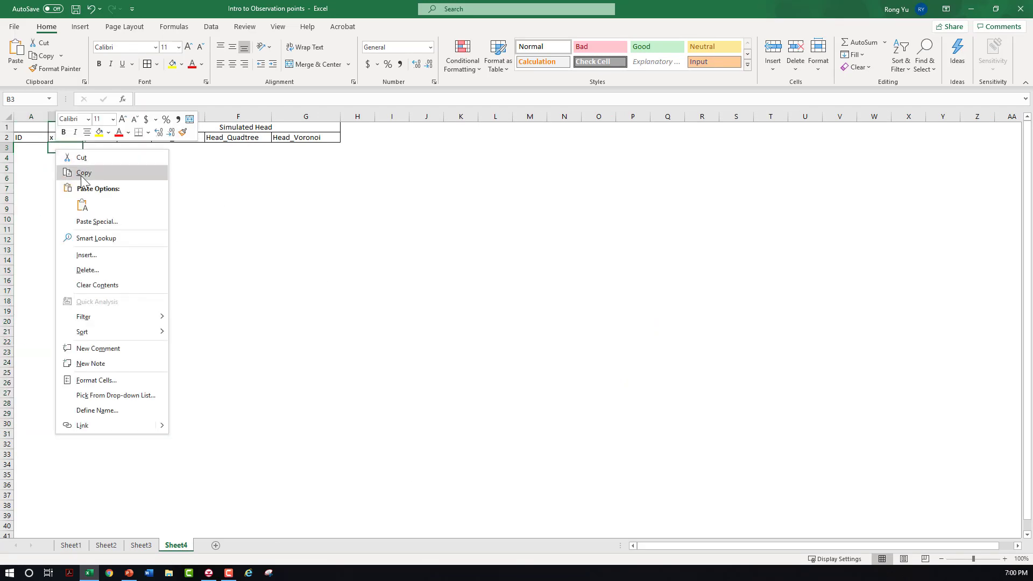
{"action": "left_click", "coordinate": [88, 205]}
- Number the points 1 through 23 in the ID column of Sheet4, starting at A3
{"action": "left_click", "coordinate": [39, 147]}
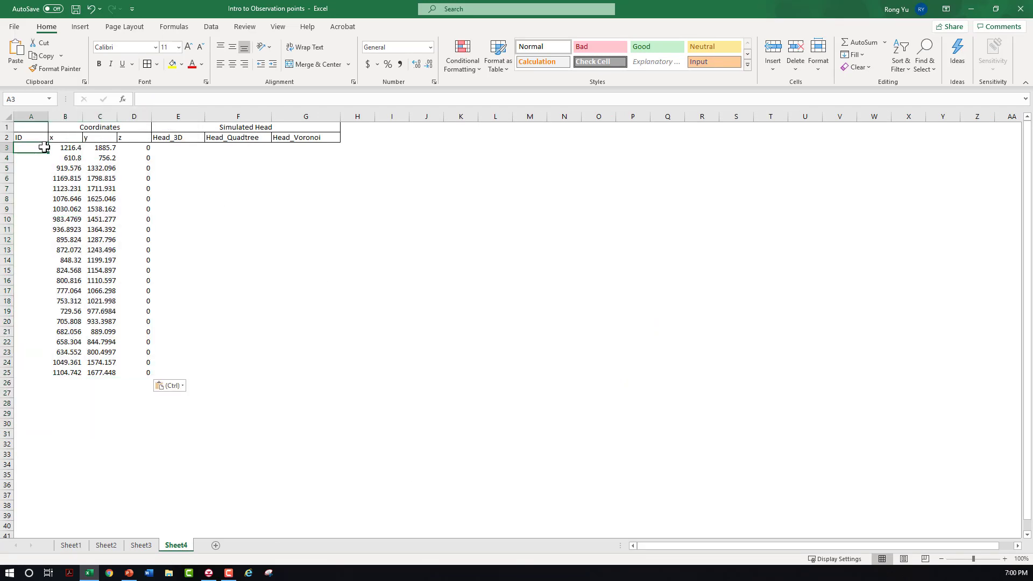
{"action": "type", "text": "1"}
{"action": "key", "text": "Return"}
{"action": "type", "text": "2"}
{"action": "left_click_drag", "start_coordinate": [39, 146], "coordinate": [37, 158]}
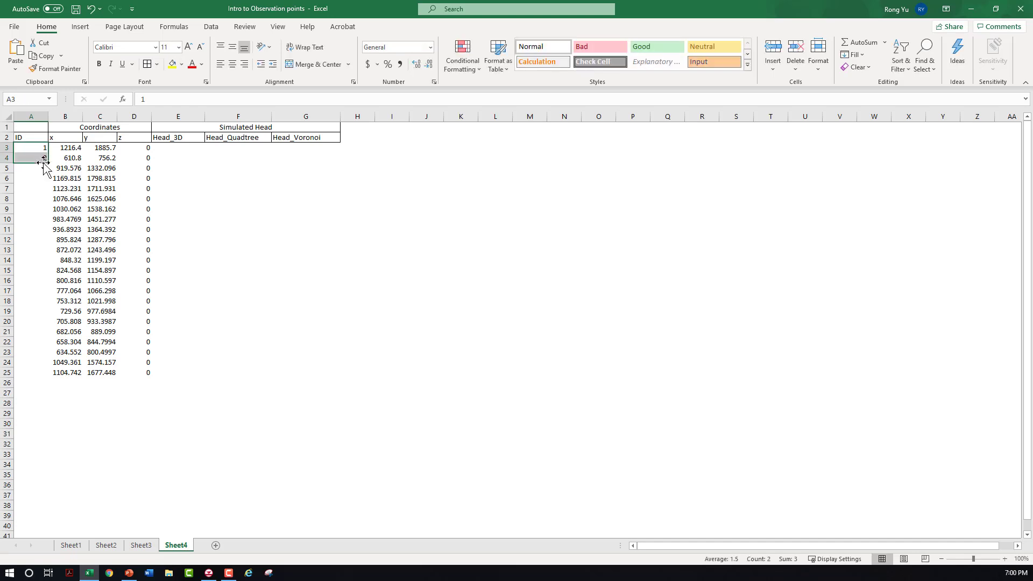
{"action": "double_click", "coordinate": [47, 163]}
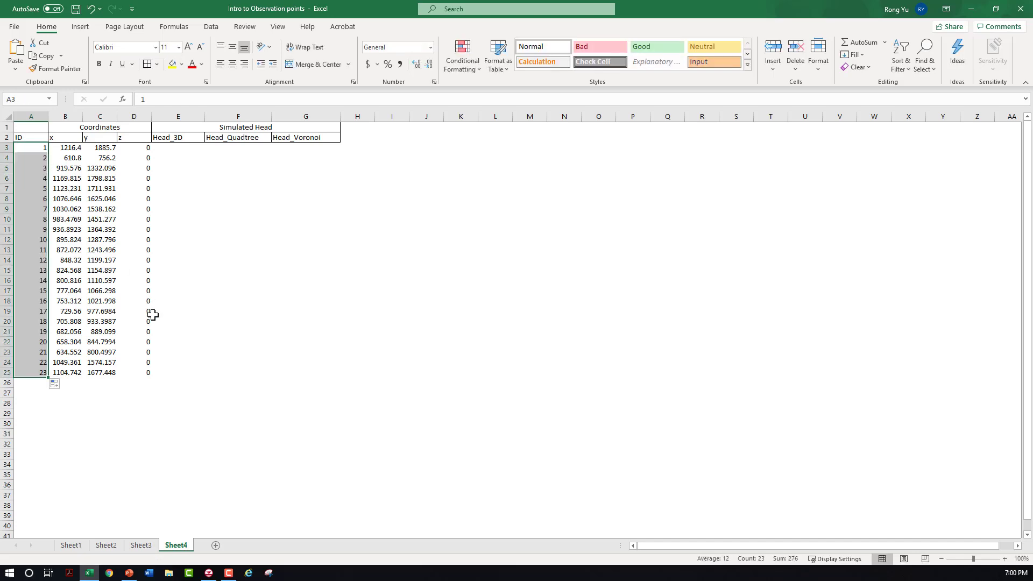
- Copy the ID and coordinate table with its headers, cells A2 to D25 of Sheet4, and return to GMS
{"action": "left_click_drag", "start_coordinate": [149, 373], "coordinate": [21, 137]}
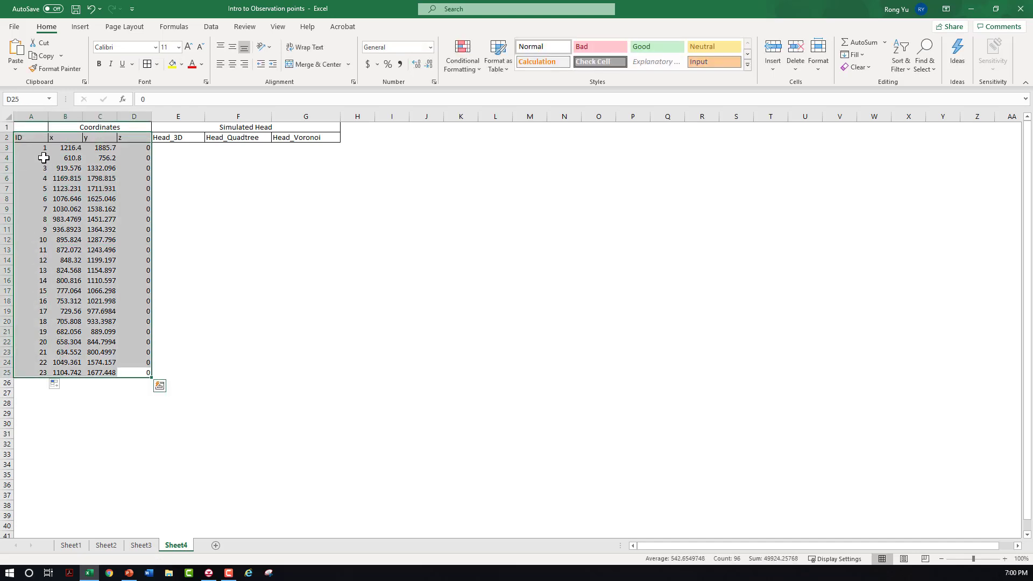
{"action": "right_click", "coordinate": [48, 161]}
{"action": "left_click", "coordinate": [80, 186]}
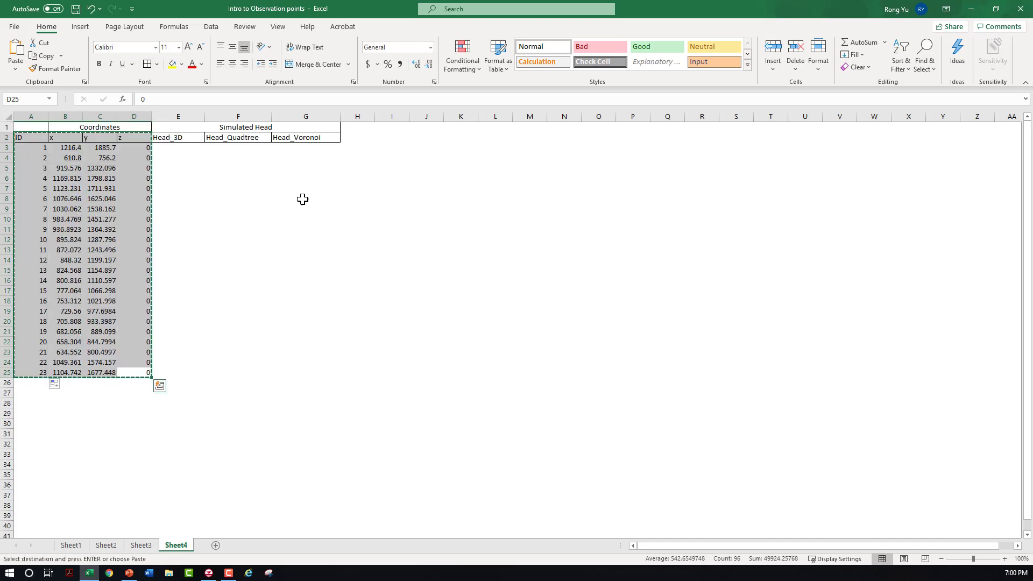
{"action": "key", "text": "alt+Tab"}
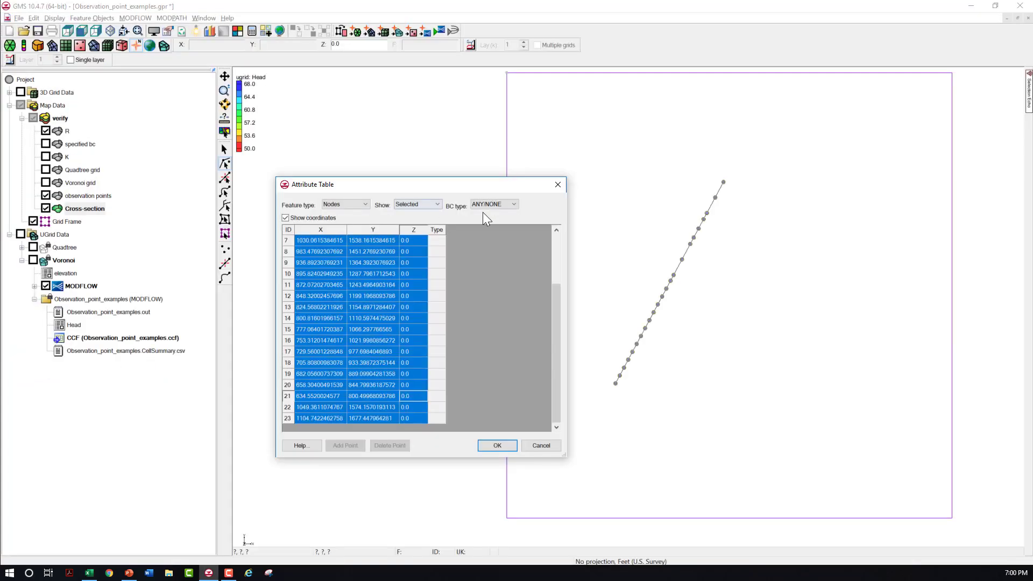
- Close the attribute table and paste the copied coordinate table into the observation points coverage, importing it as Observation data with a heading row
{"action": "left_click", "coordinate": [536, 445]}
{"action": "left_click", "coordinate": [76, 196]}
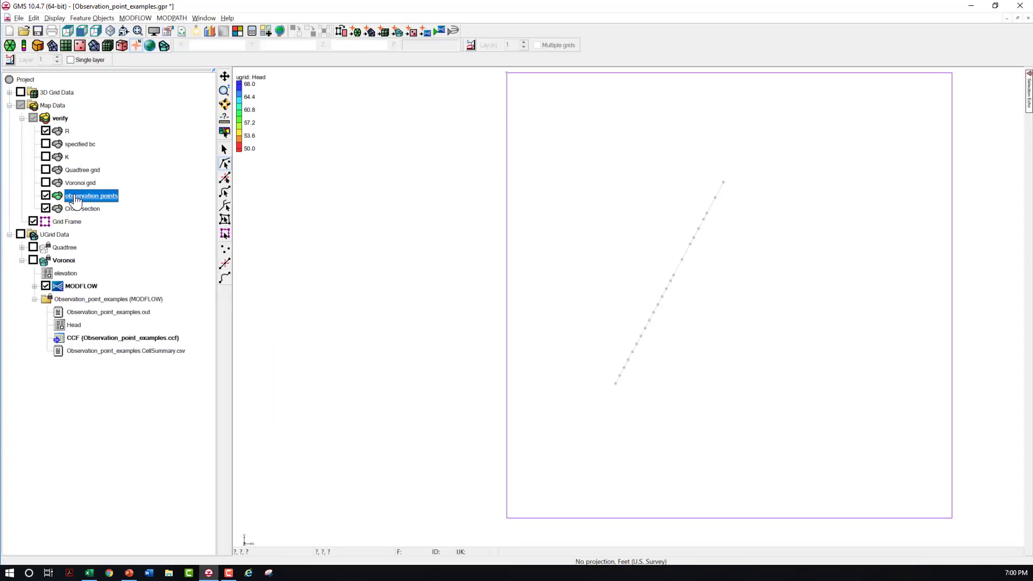
{"action": "right_click", "coordinate": [457, 156]}
{"action": "left_click", "coordinate": [476, 194]}
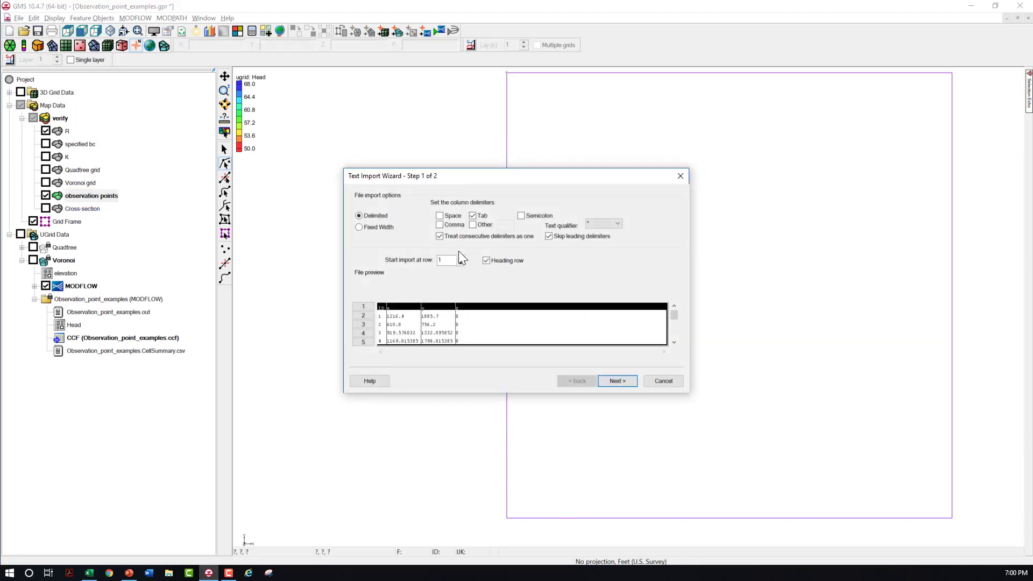
{"action": "left_click", "coordinate": [618, 381]}
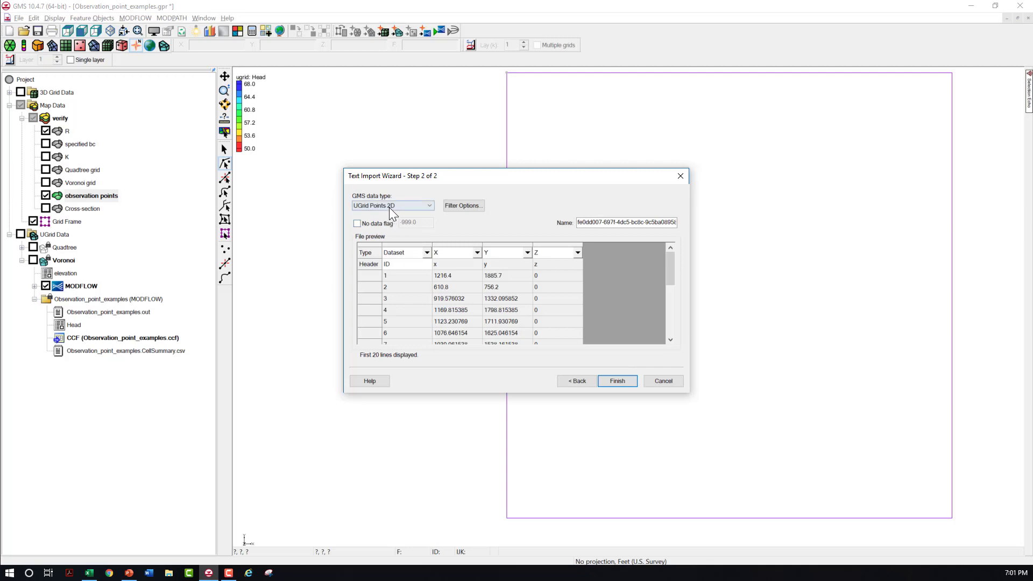
{"action": "left_click", "coordinate": [389, 208]}
{"action": "left_click", "coordinate": [387, 302]}
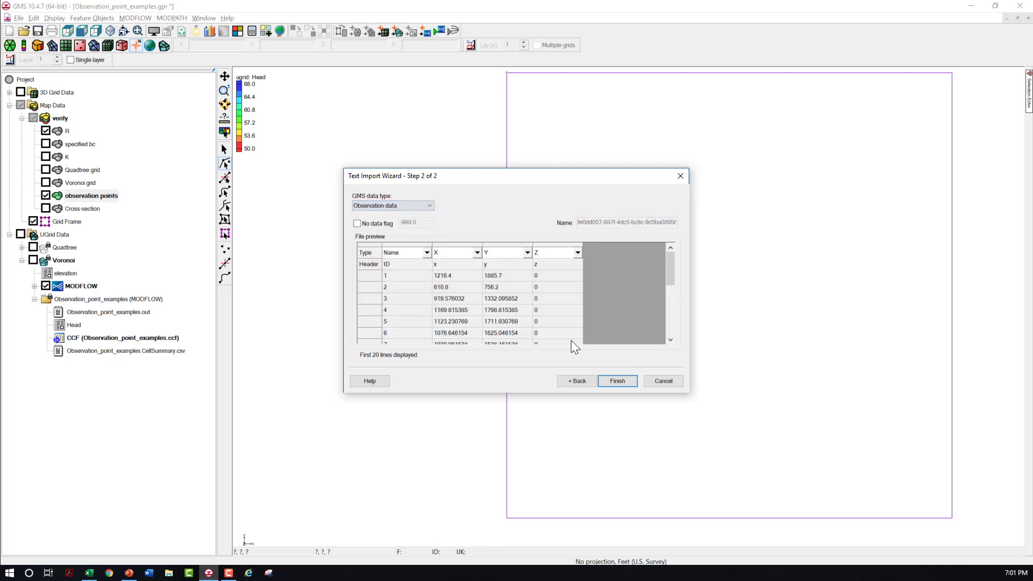
{"action": "left_click", "coordinate": [628, 382]}
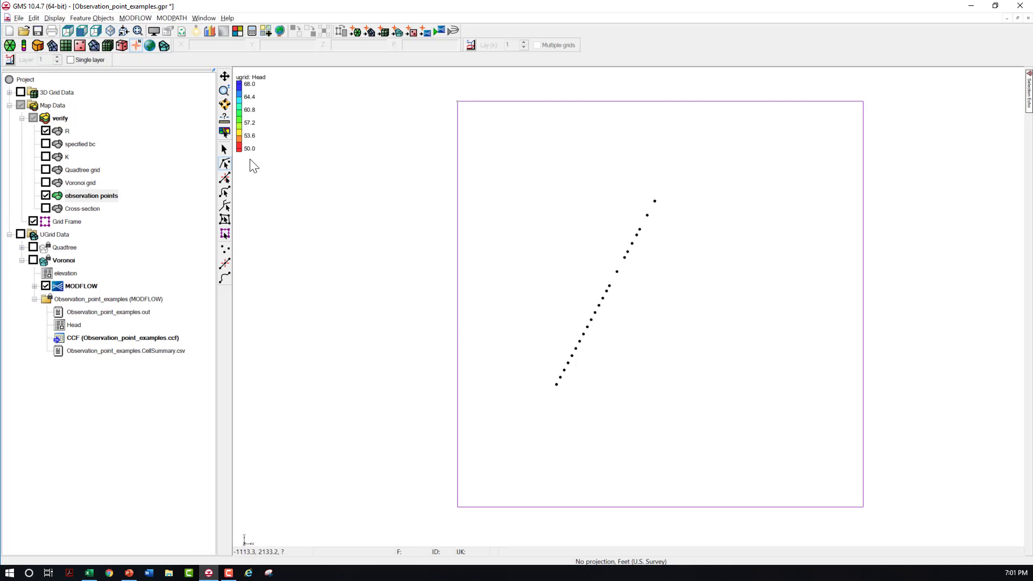
- Open the attribute table for all points in the observation points coverage and set every point's type to obs. pt
{"action": "left_click", "coordinate": [224, 149]}
{"action": "left_click", "coordinate": [677, 362]}
{"action": "double_click", "coordinate": [556, 385]}
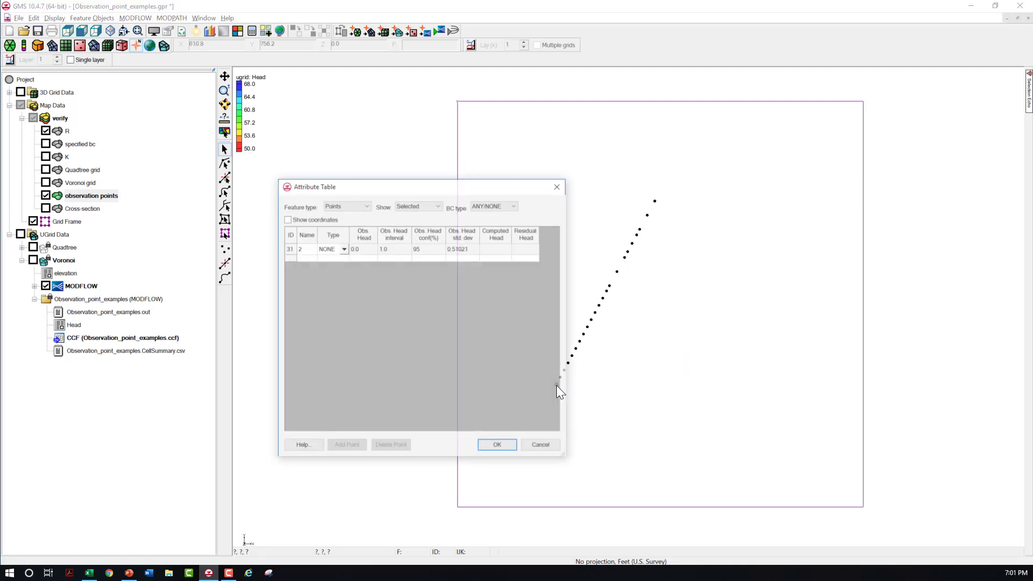
{"action": "left_click", "coordinate": [417, 208]}
{"action": "left_click", "coordinate": [414, 211]}
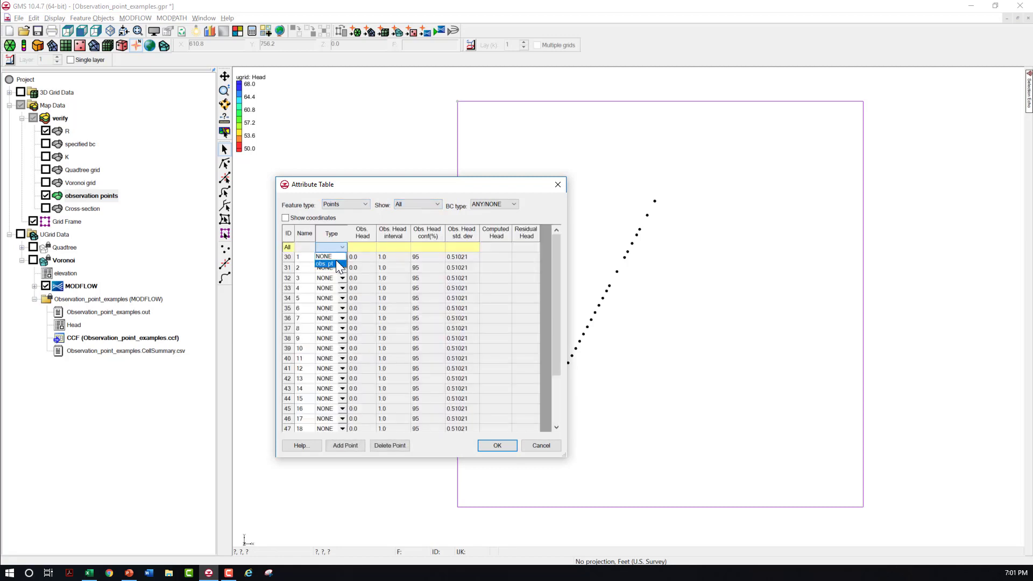
{"action": "left_click", "coordinate": [335, 262]}
{"action": "left_click", "coordinate": [497, 445]}
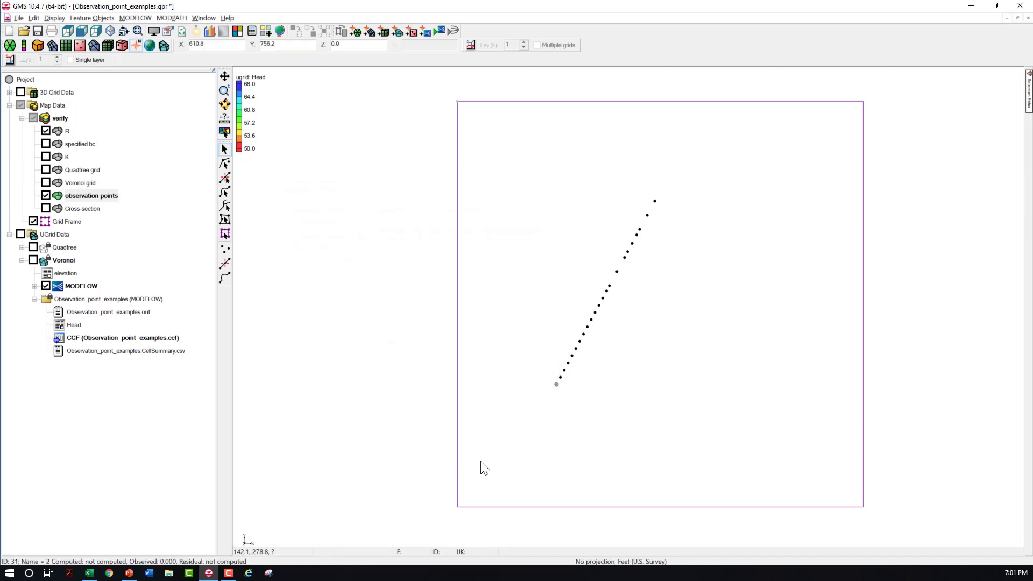
- Show the Voronoi UGrid, make its MODFLOW model active and map the coverages to MODFLOW
{"action": "left_click", "coordinate": [34, 260]}
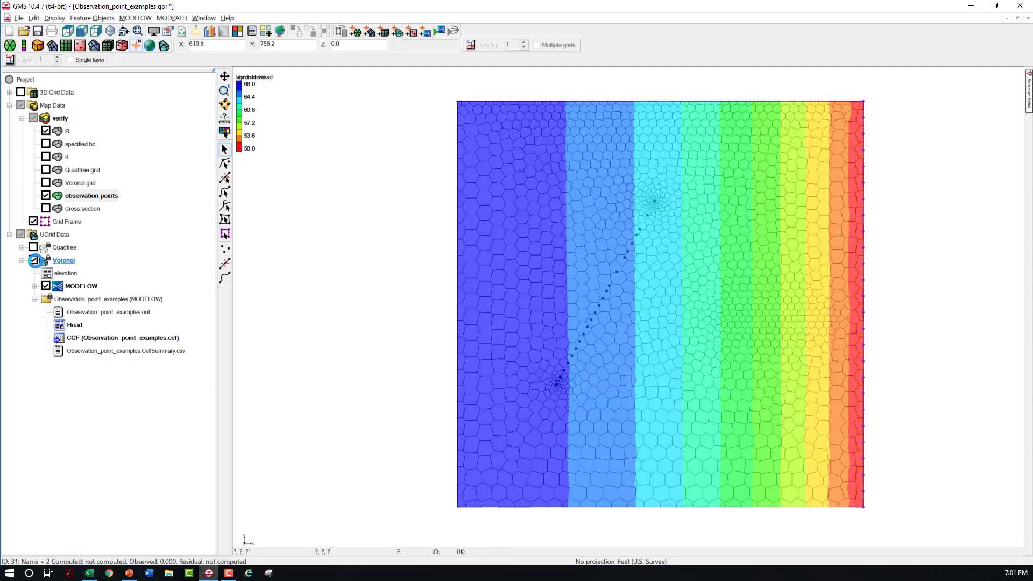
{"action": "left_click", "coordinate": [80, 286]}
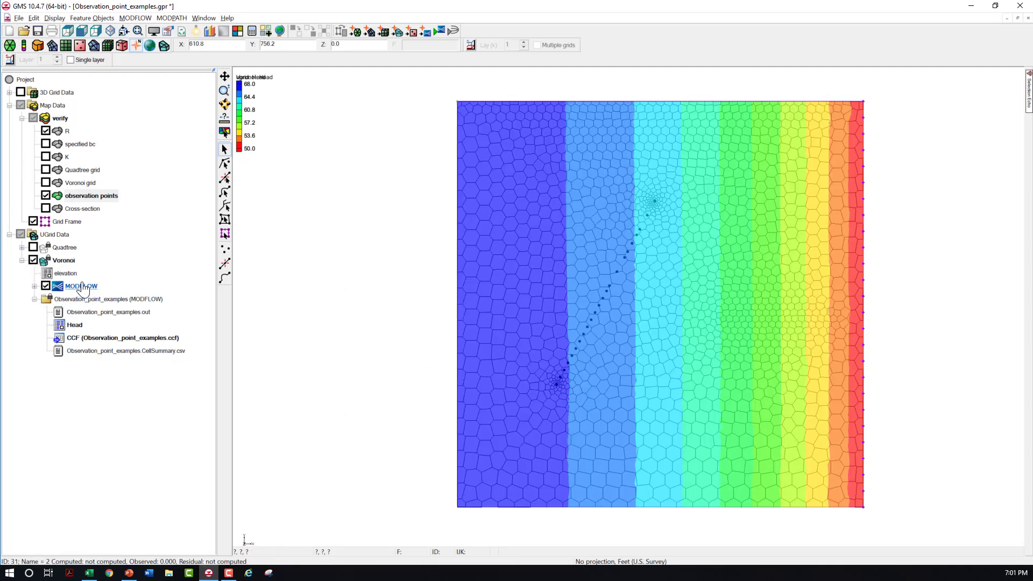
{"action": "left_click", "coordinate": [424, 32]}
{"action": "left_click", "coordinate": [543, 330]}
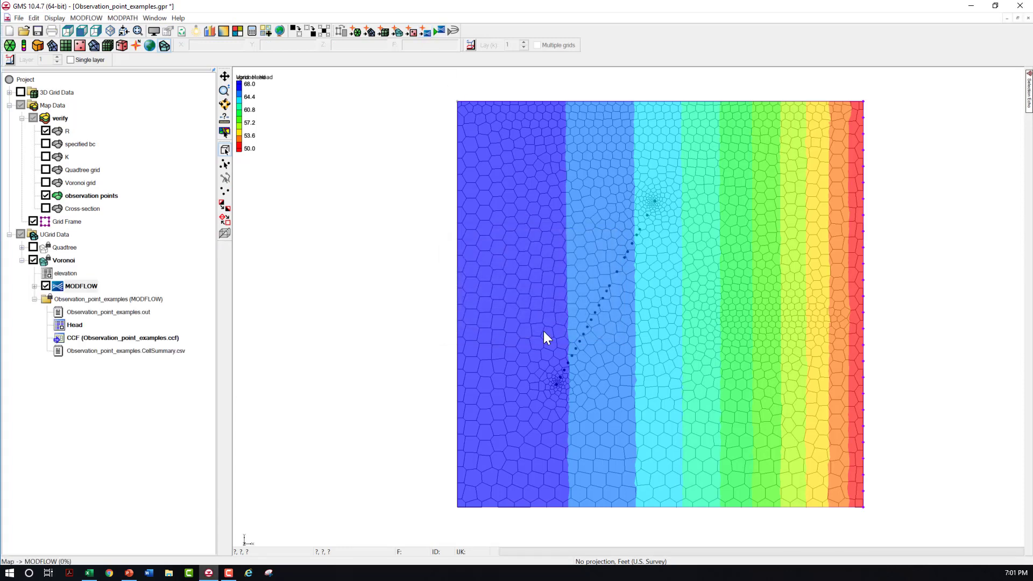
- Open and close the Voronoi model's MODFLOW observation settings, save the project and run MODFLOW
{"action": "left_click", "coordinate": [86, 17]}
{"action": "left_click", "coordinate": [119, 177]}
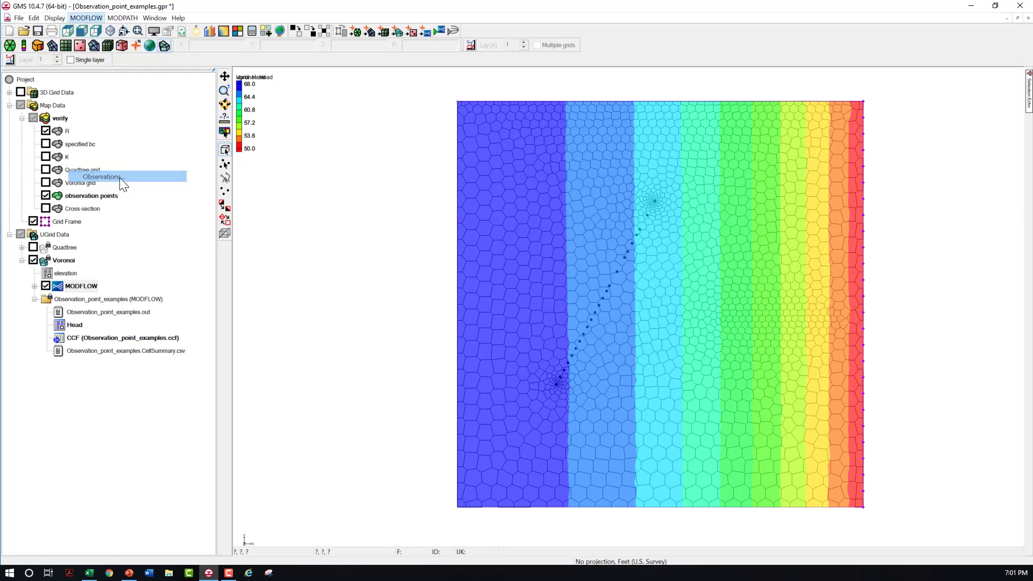
{"action": "left_click", "coordinate": [554, 363]}
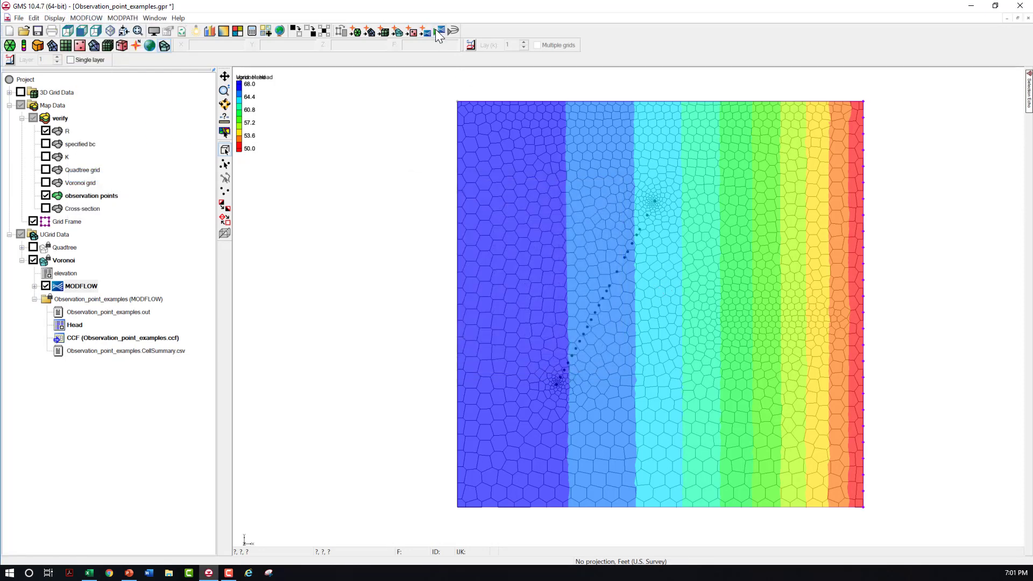
{"action": "left_click", "coordinate": [440, 31]}
{"action": "left_click", "coordinate": [517, 311]}
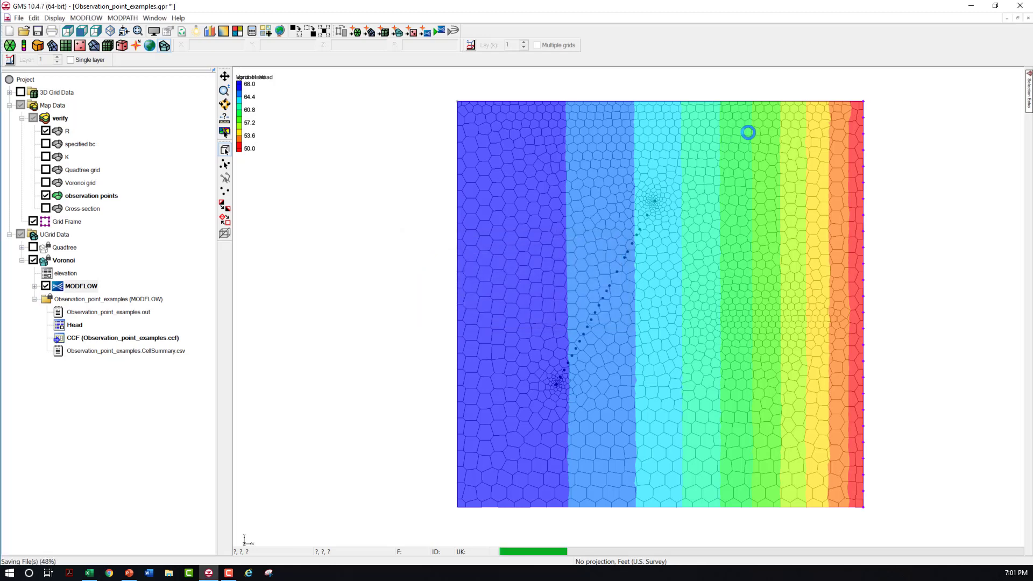